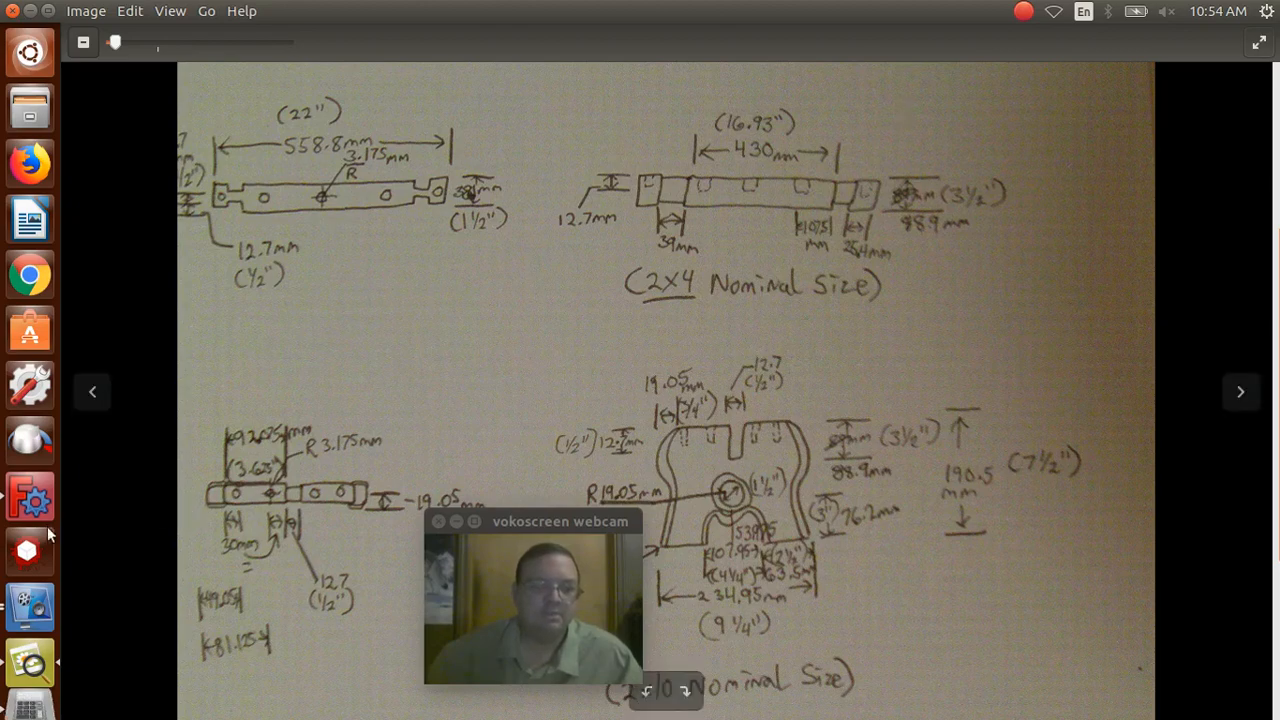
Step: Switch to FreeCAD and create a new sketch on the XY base plane
{"action": "left_click", "coordinate": [33, 500]}
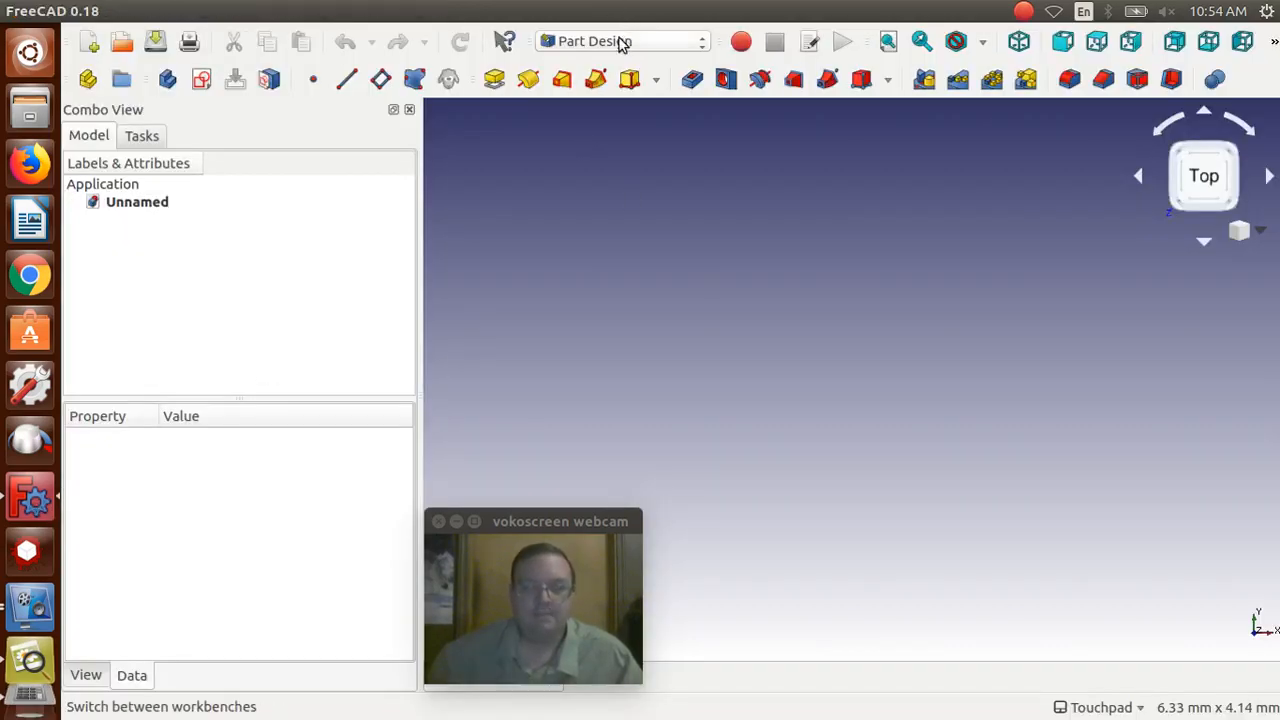
{"action": "left_click", "coordinate": [200, 80]}
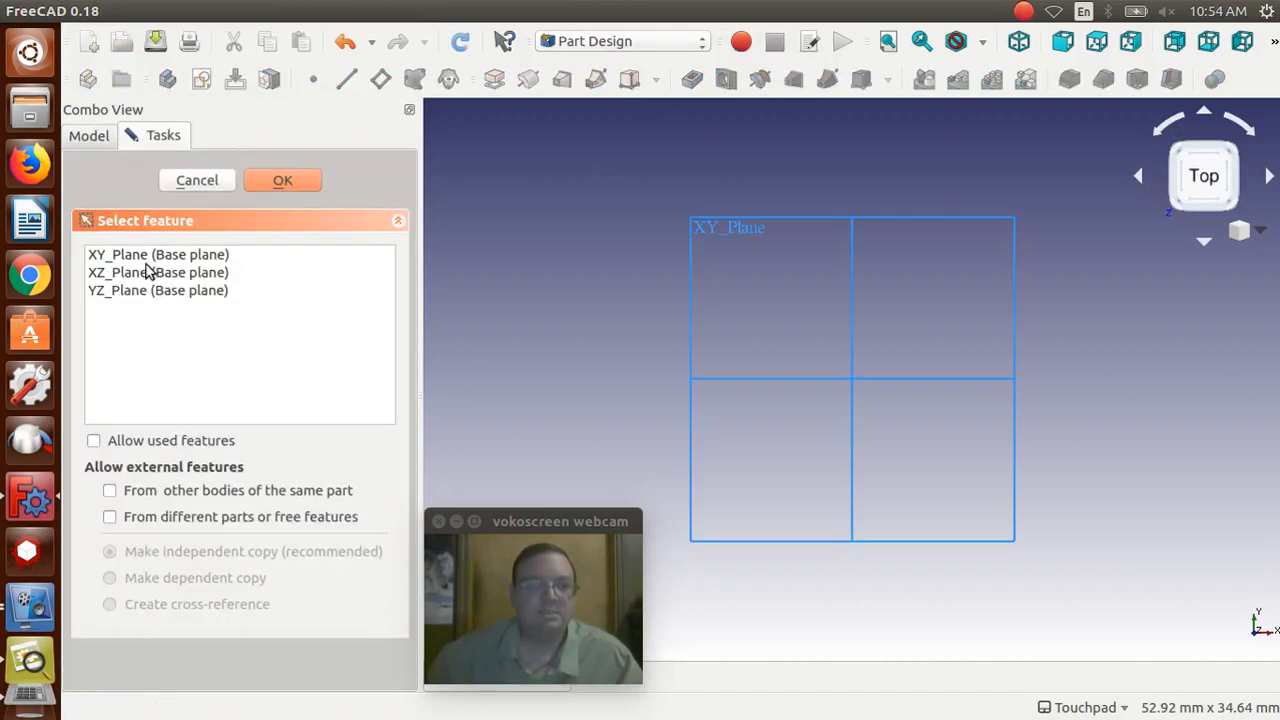
{"action": "left_click", "coordinate": [138, 257]}
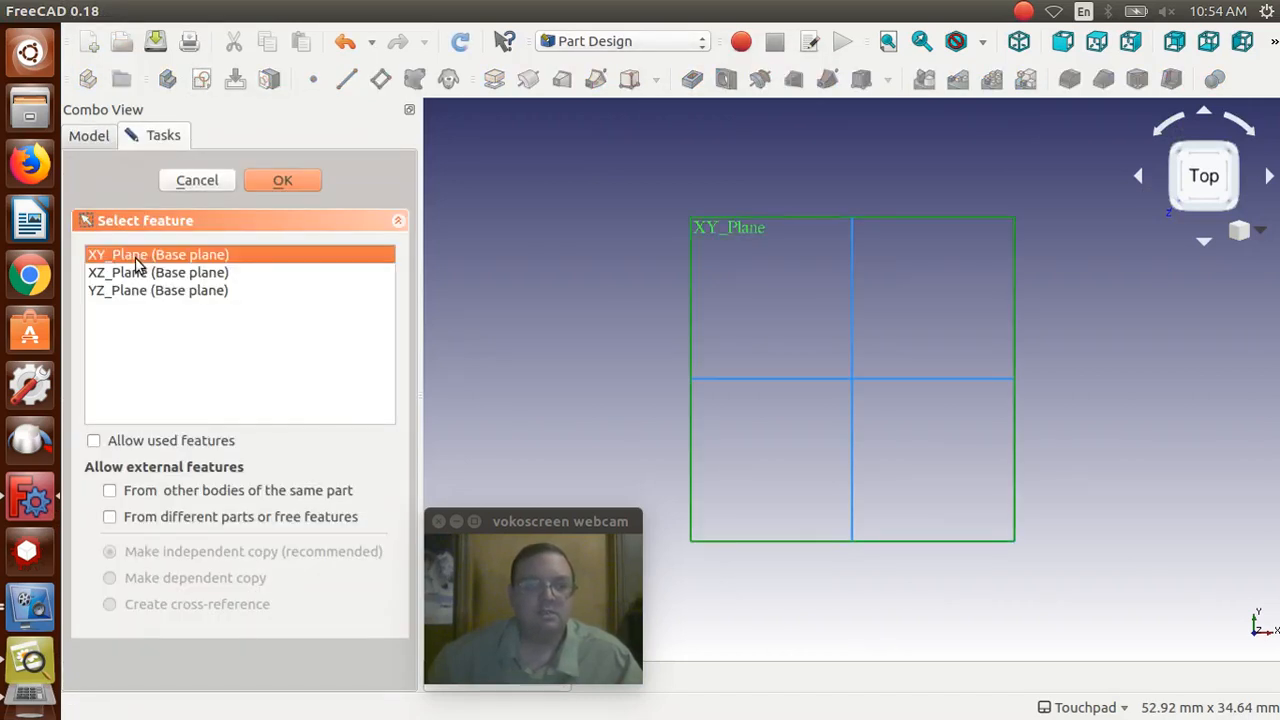
{"action": "left_click", "coordinate": [298, 179]}
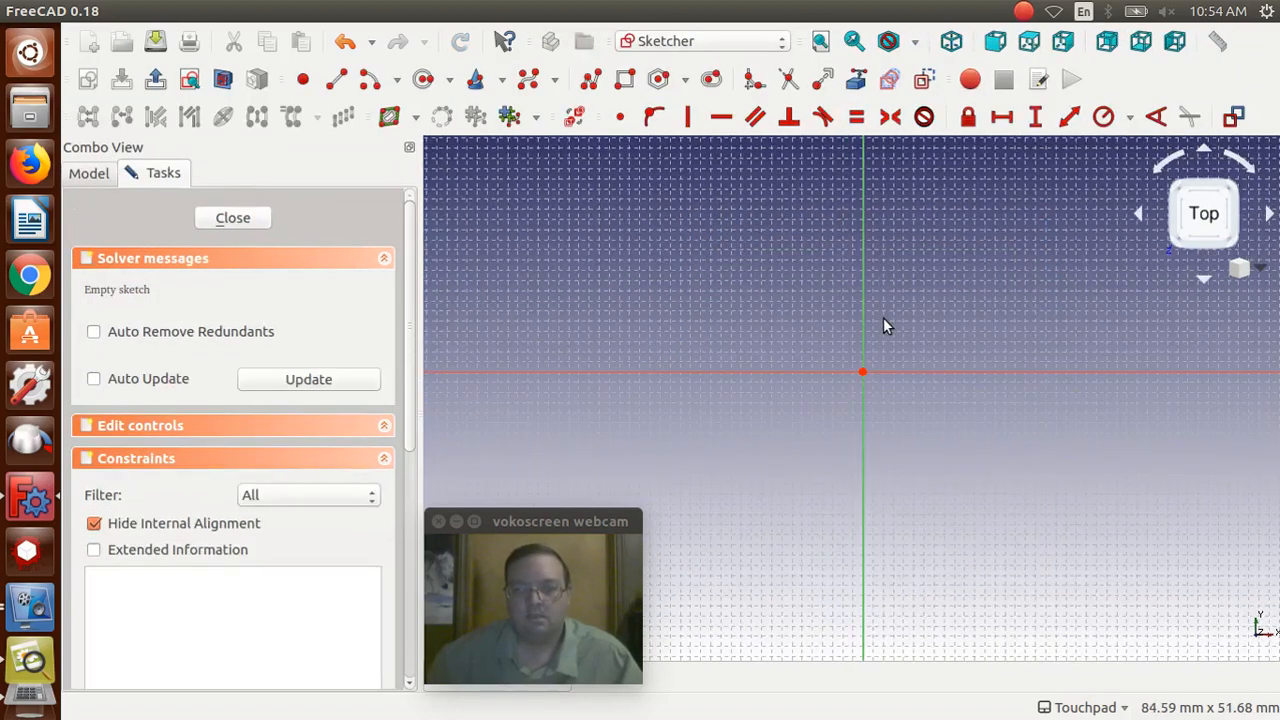
Step: Sketch a long horizontal rectangle about 149 mm by 15 mm above the origin, starting on the vertical axis
{"action": "scroll", "coordinate": [883, 325], "scroll_direction": "down", "scroll_amount": 3}
{"action": "scroll", "coordinate": [883, 325], "scroll_direction": "down", "scroll_amount": 2}
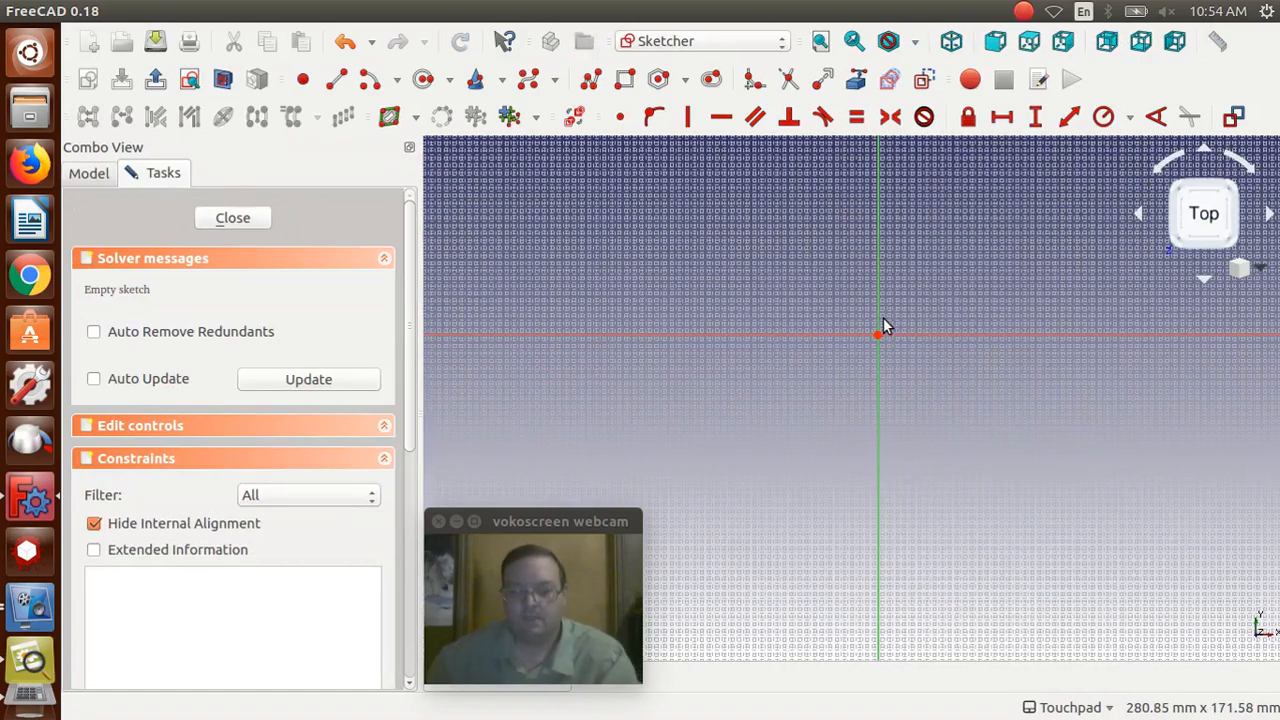
{"action": "key", "text": "Up"}
{"action": "key", "text": "Up"}
{"action": "key", "text": "Up"}
{"action": "key", "text": "Up"}
{"action": "key", "text": "Right"}
{"action": "key", "text": "Right"}
{"action": "key", "text": "Right"}
{"action": "key", "text": "Right"}
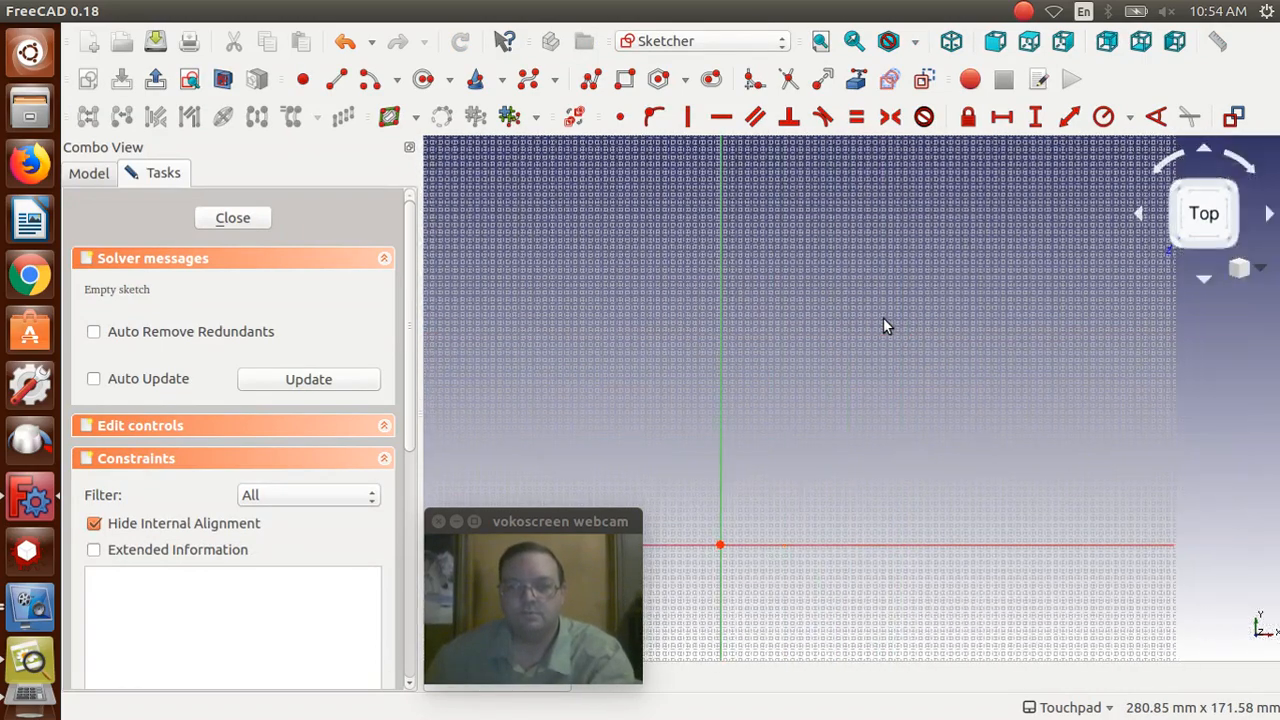
{"action": "left_click", "coordinate": [625, 82]}
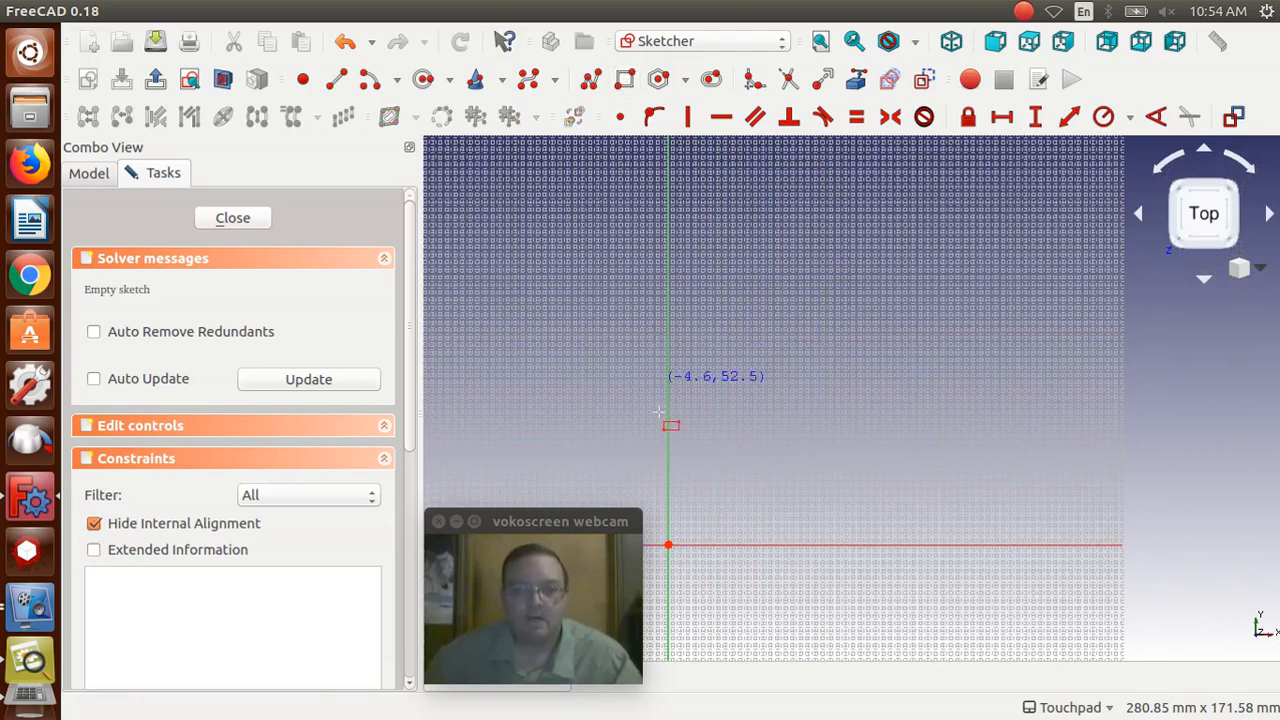
{"action": "left_click", "coordinate": [668, 394]}
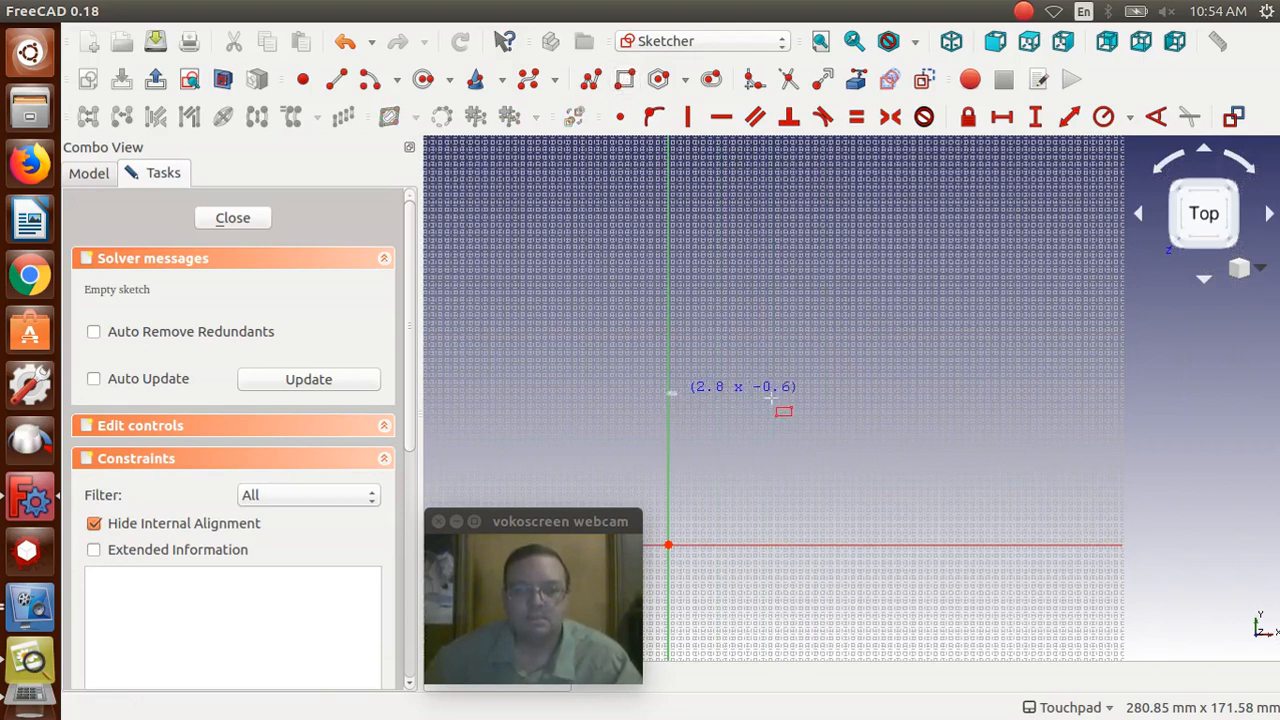
{"action": "left_click", "coordinate": [1125, 437]}
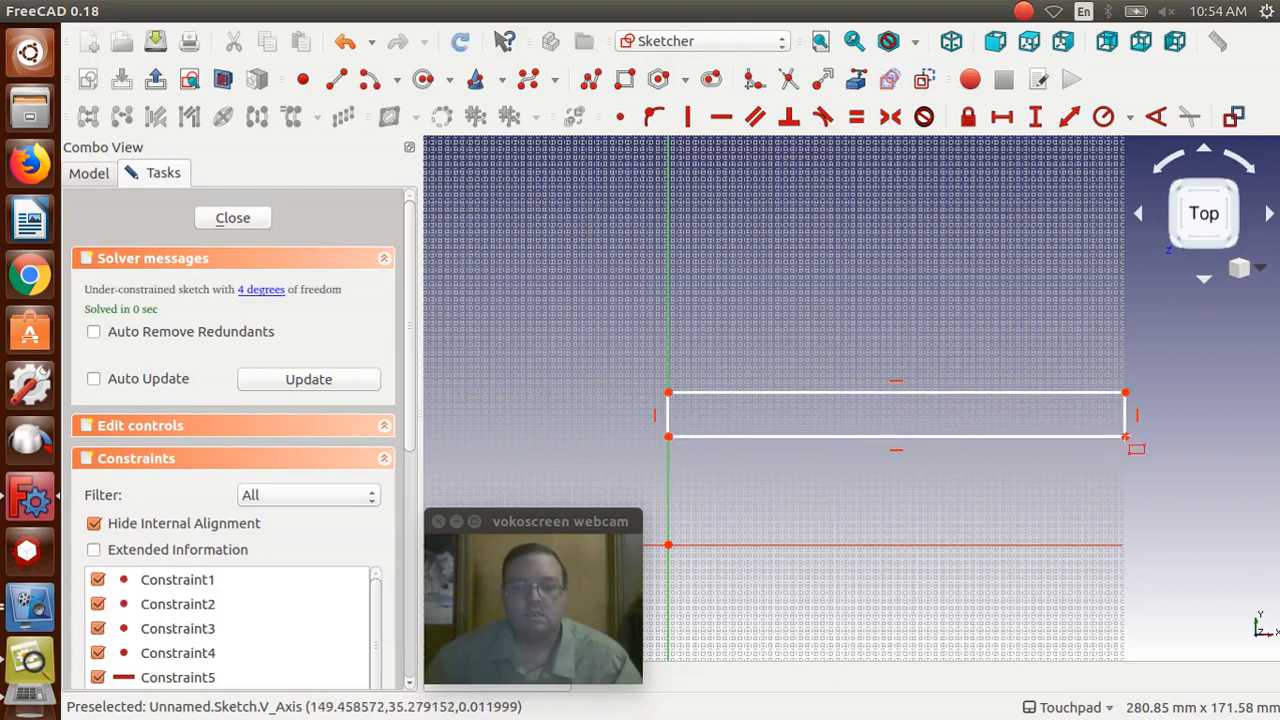
{"action": "right_click", "coordinate": [1125, 437]}
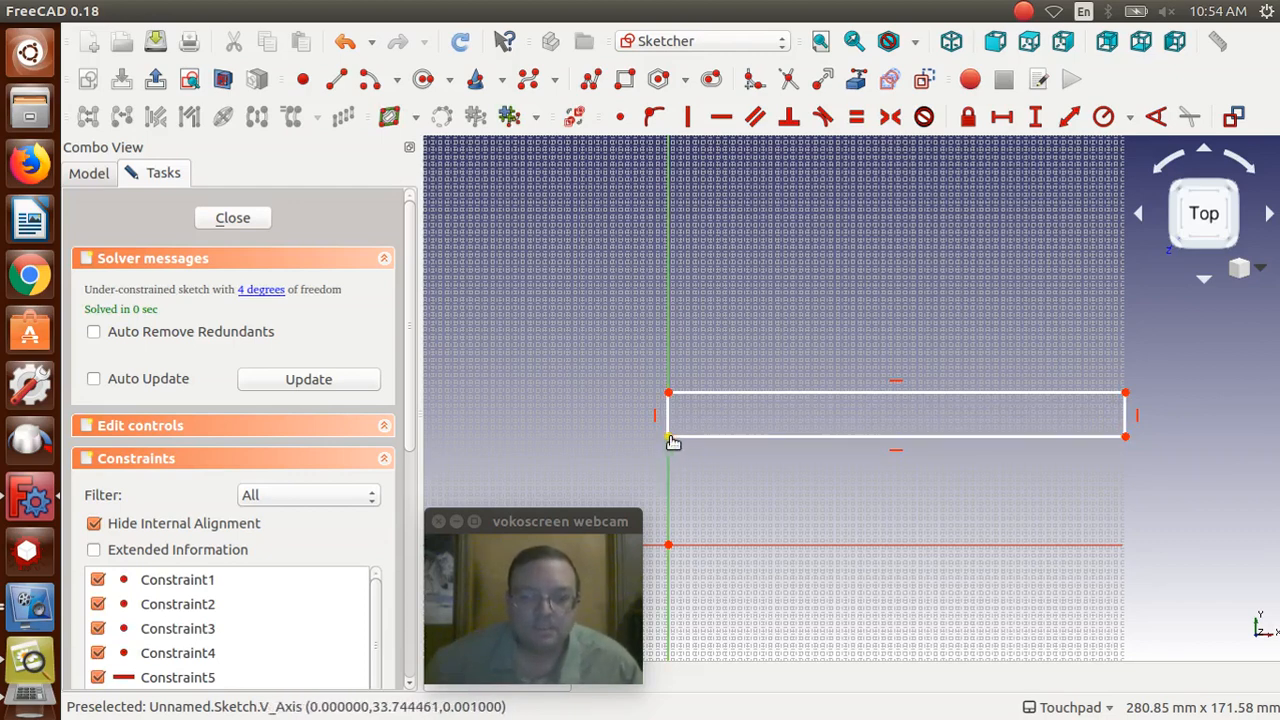
Step: Constrain the rectangle's lower-left corner onto the vertical axis and set the rectangle's height to 38.1 mm
{"action": "left_click_drag", "start_coordinate": [673, 441], "coordinate": [678, 441]}
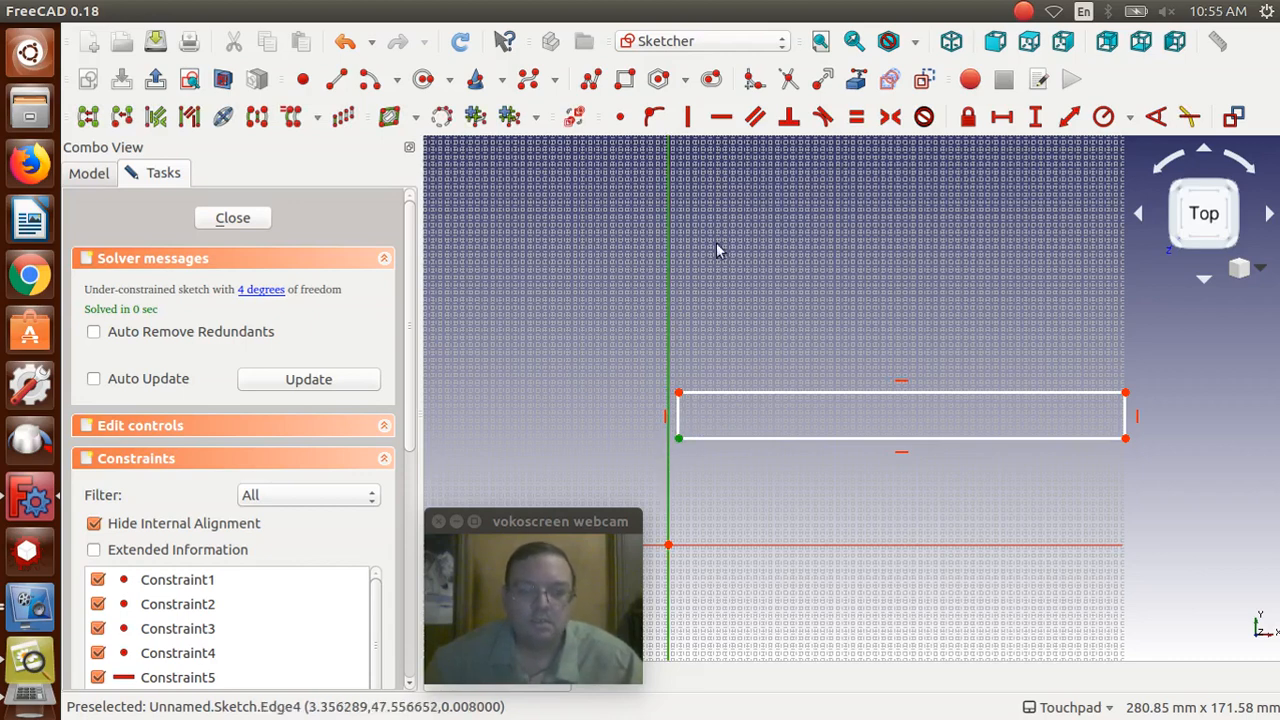
{"action": "left_click", "coordinate": [655, 119]}
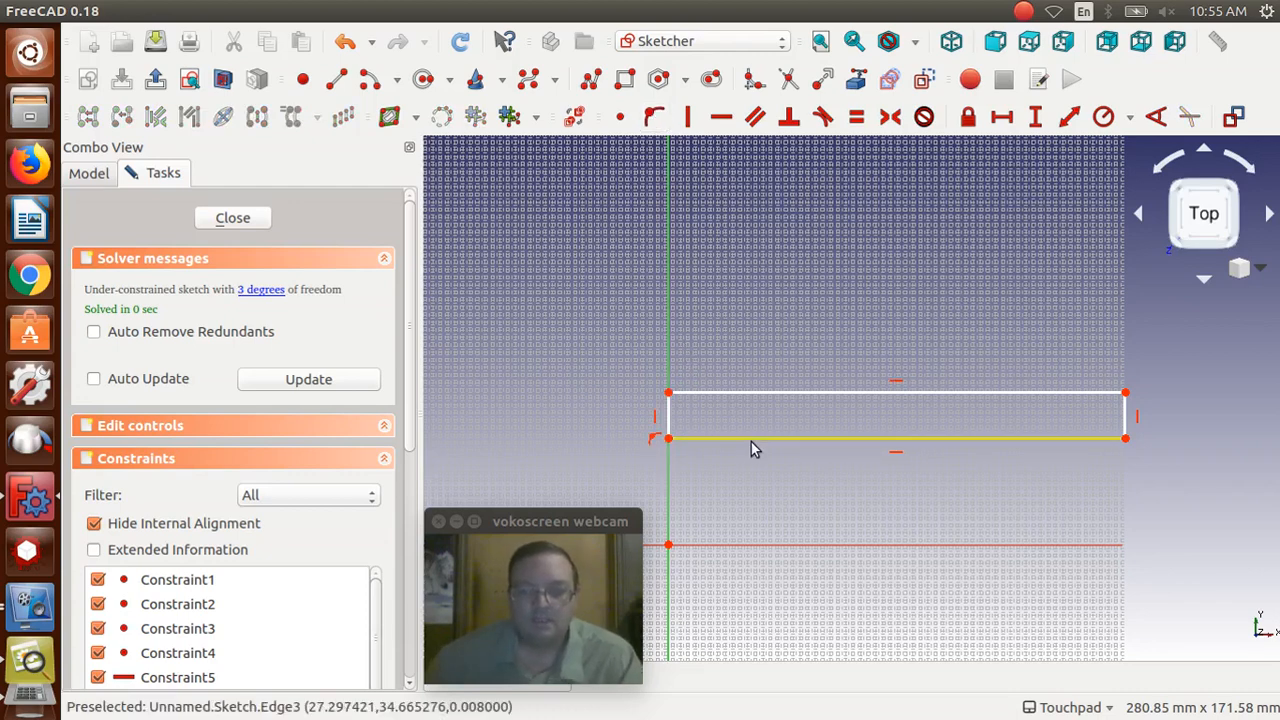
{"action": "left_click", "coordinate": [667, 416]}
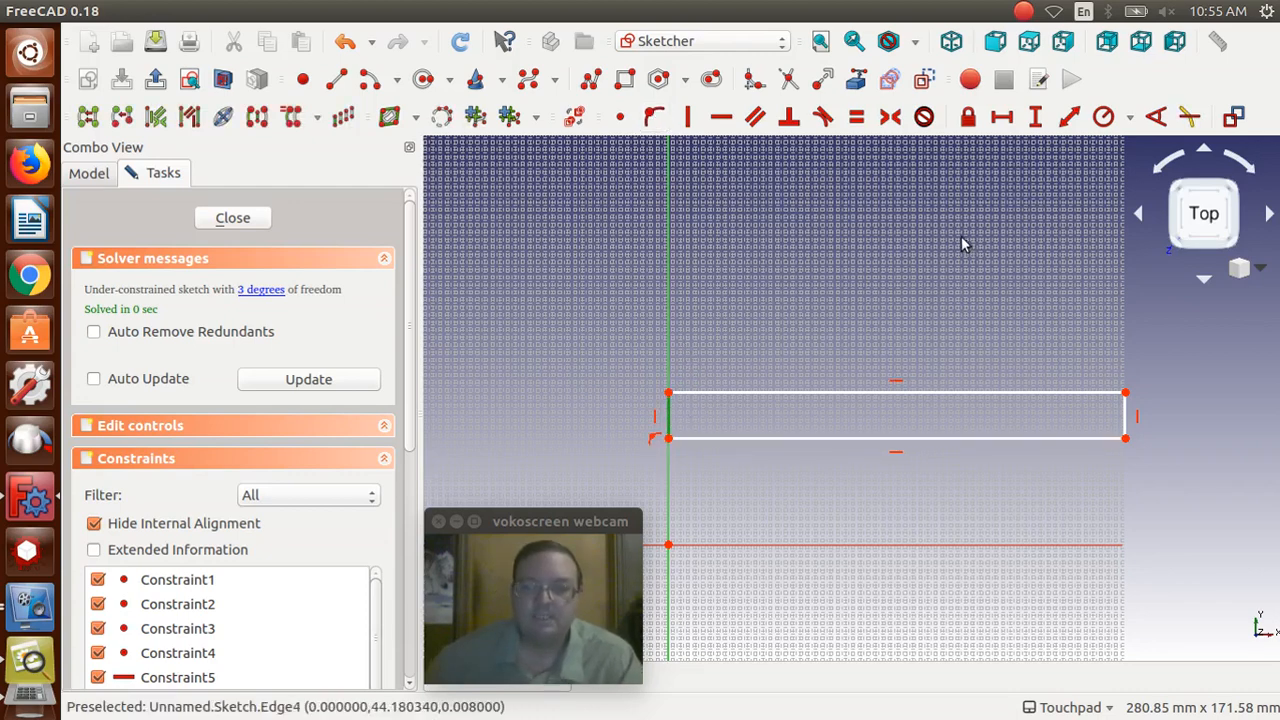
{"action": "left_click", "coordinate": [1035, 118]}
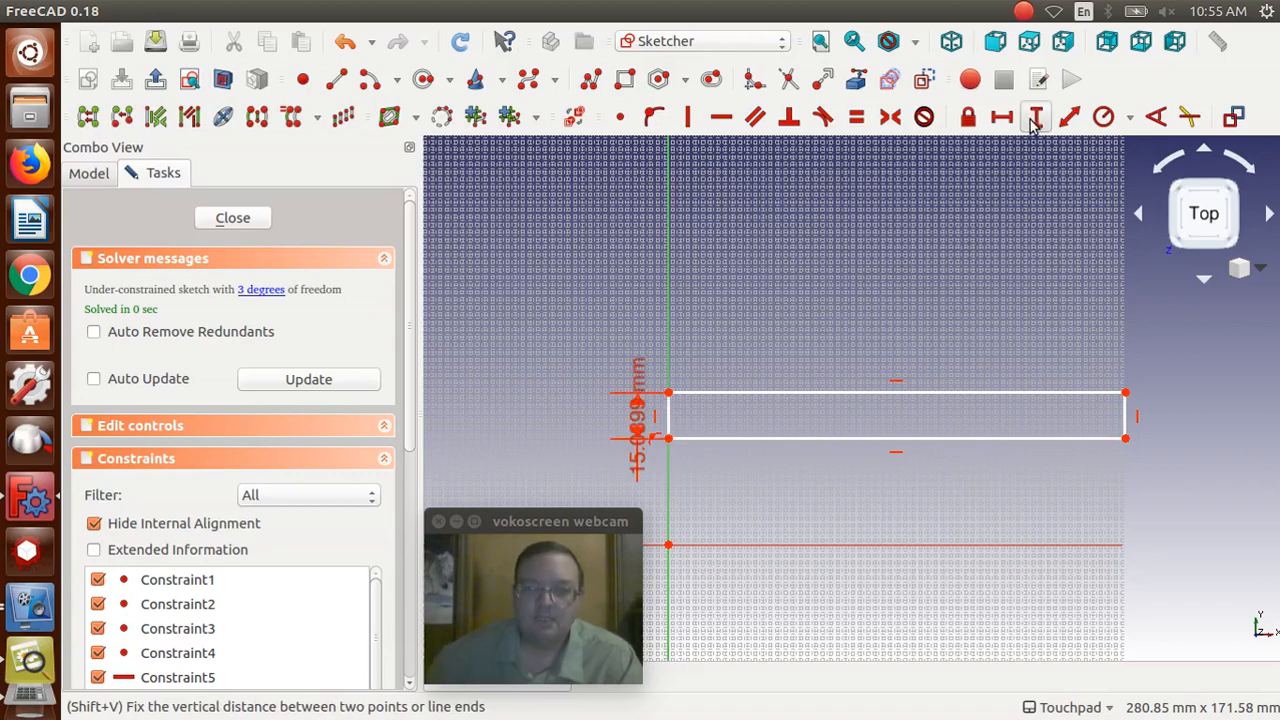
{"action": "type", "text": "3"}
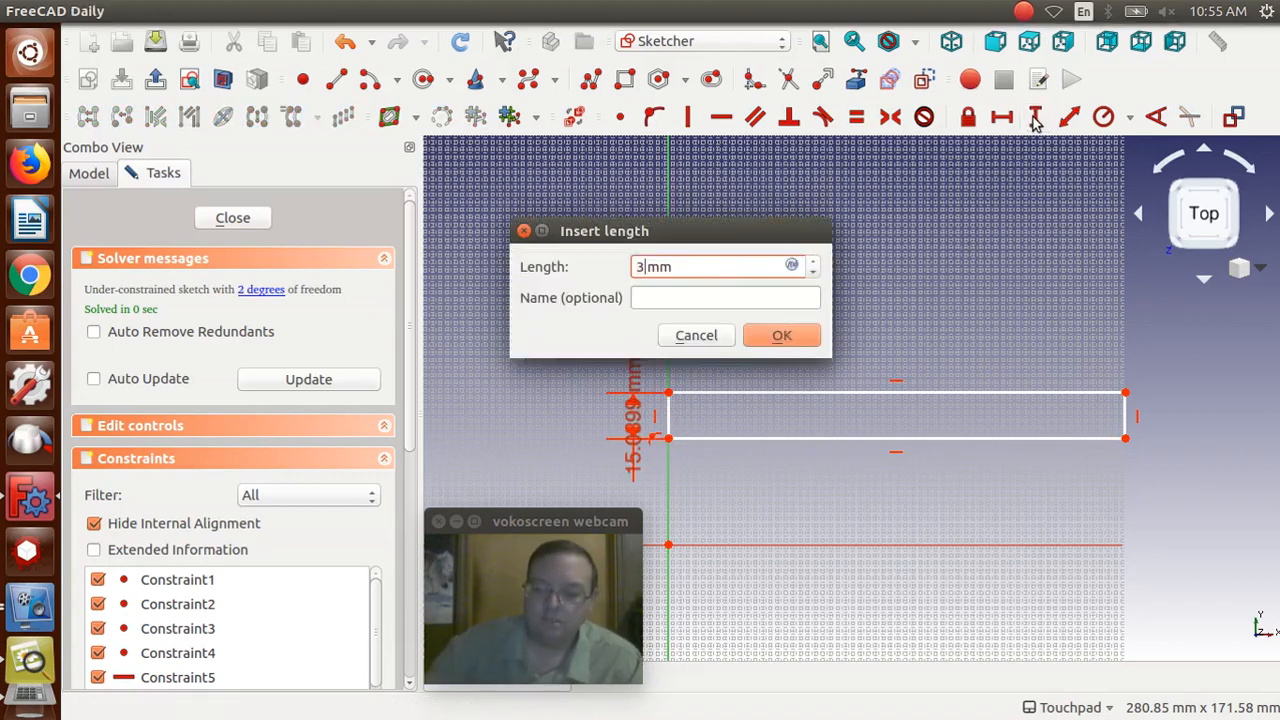
{"action": "type", "text": "8.1"}
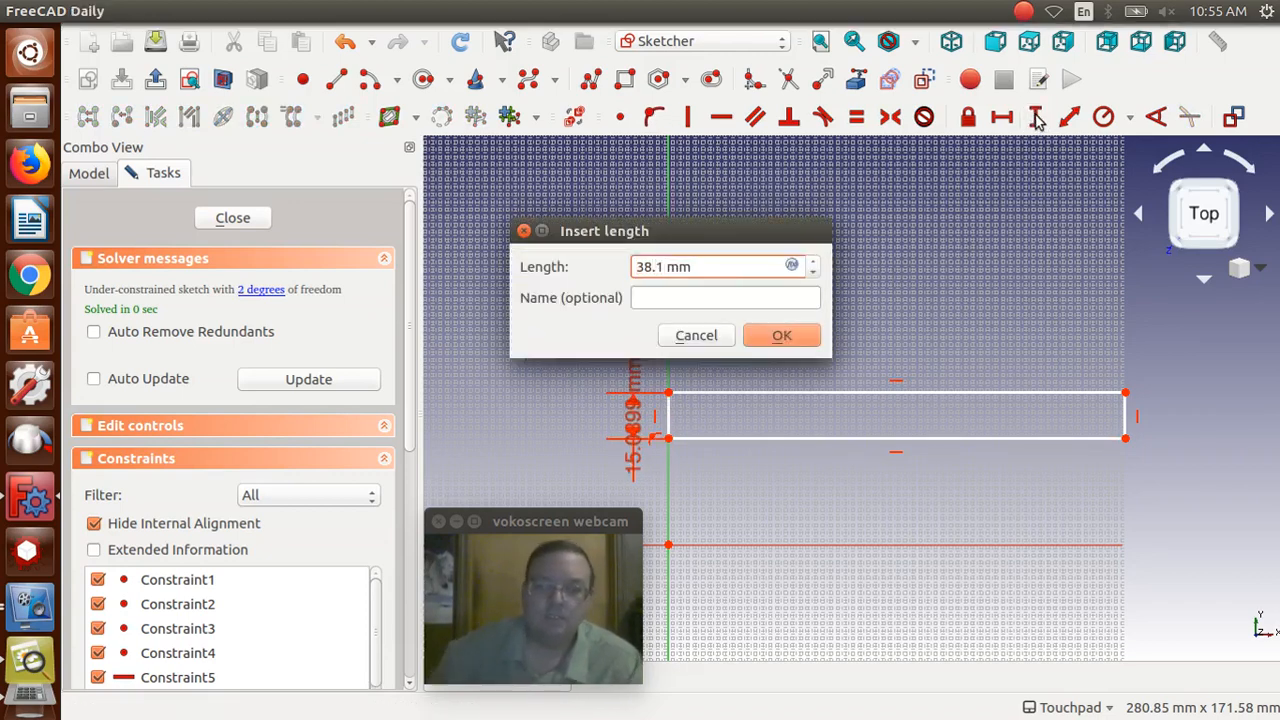
{"action": "left_click", "coordinate": [785, 336]}
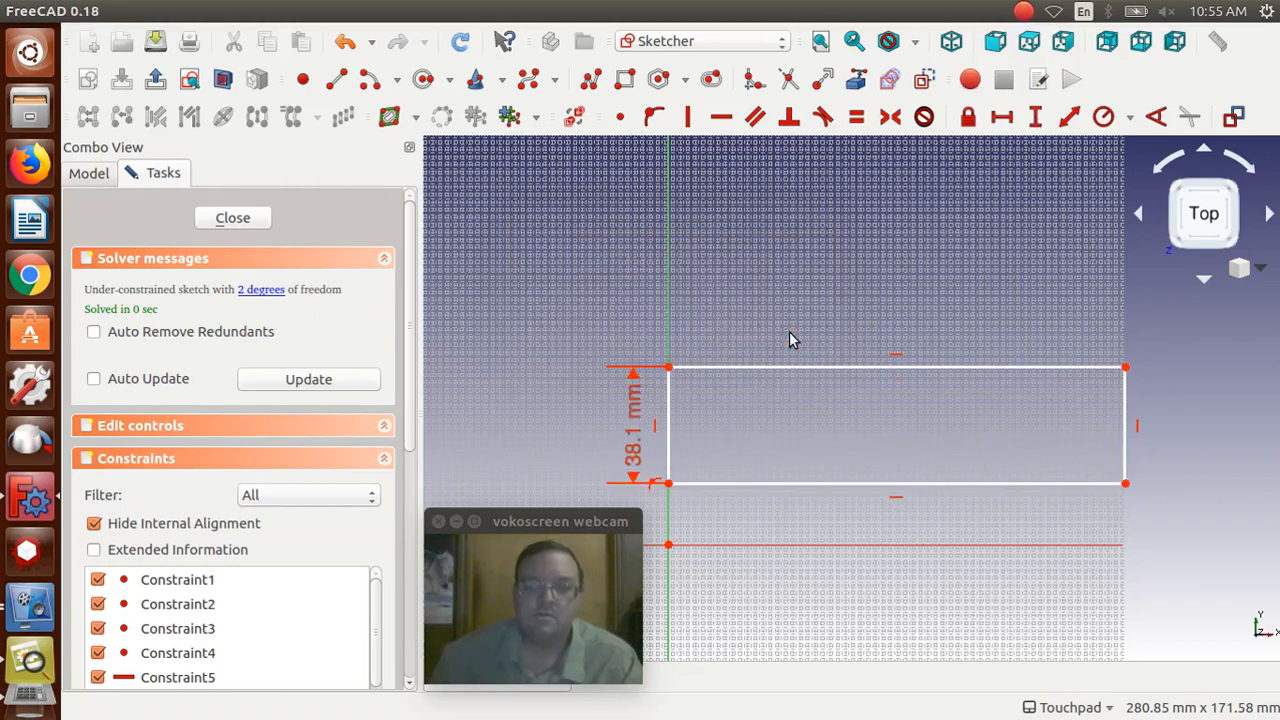
Step: Set the rectangle's horizontal length to 558.8 mm with a constraint on its lower edge
{"action": "left_click", "coordinate": [788, 483]}
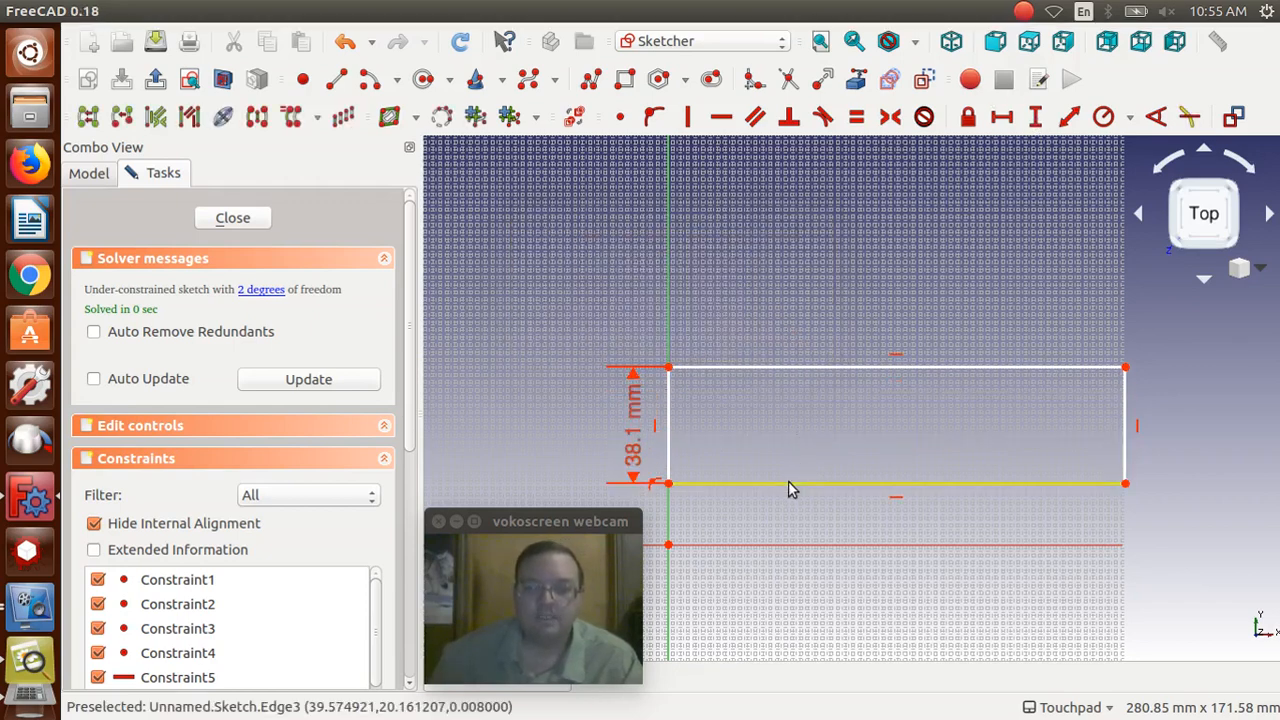
{"action": "left_click", "coordinate": [1002, 117]}
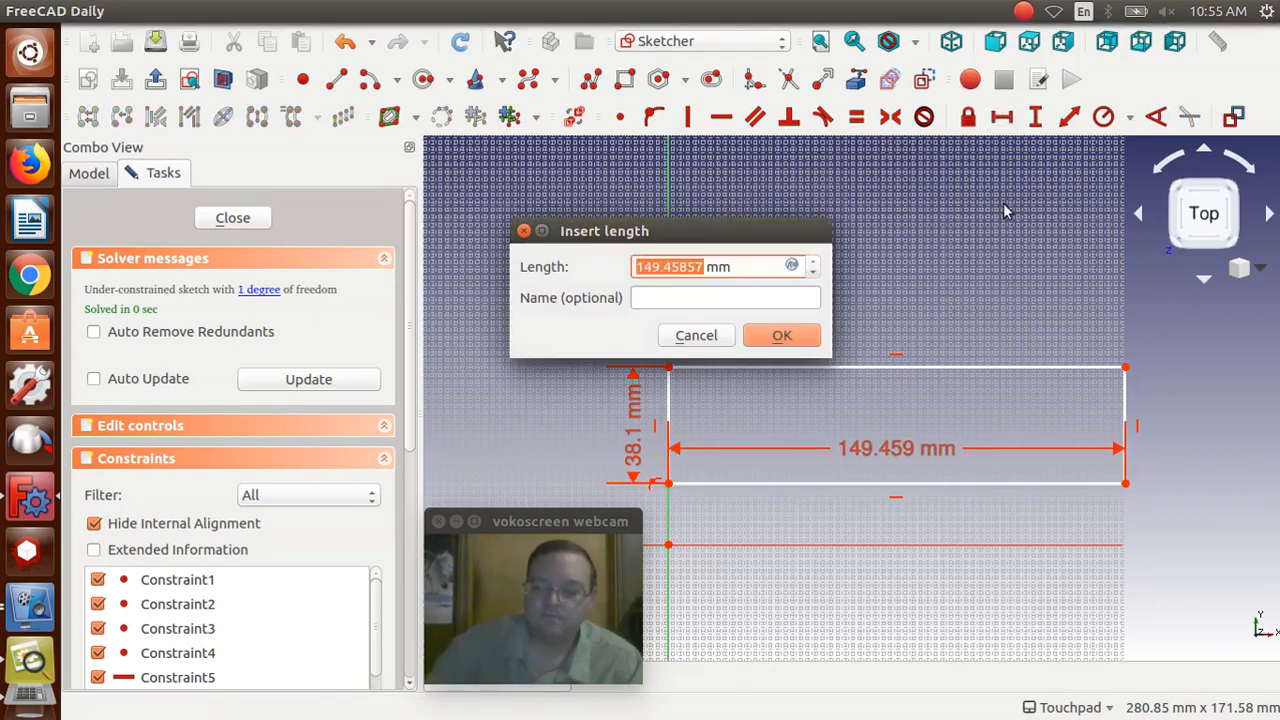
{"action": "type", "text": "558"}
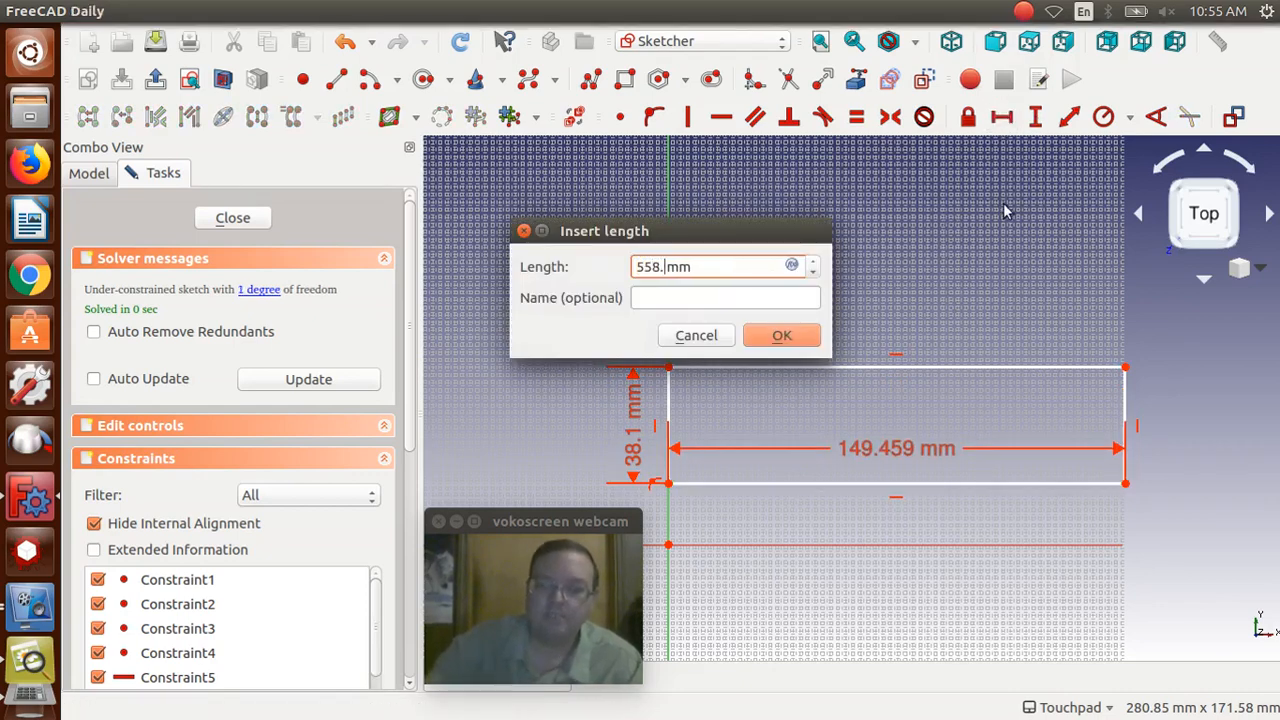
{"action": "type", "text": ".8"}
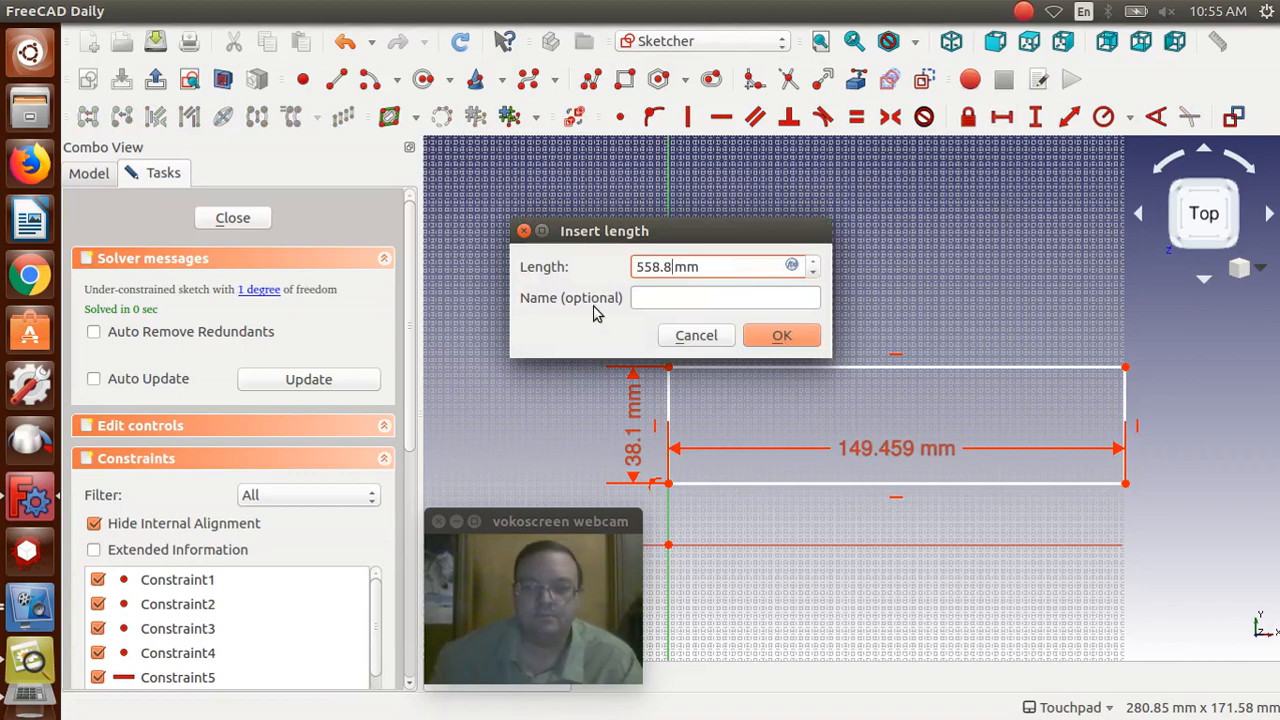
{"action": "left_click", "coordinate": [794, 338]}
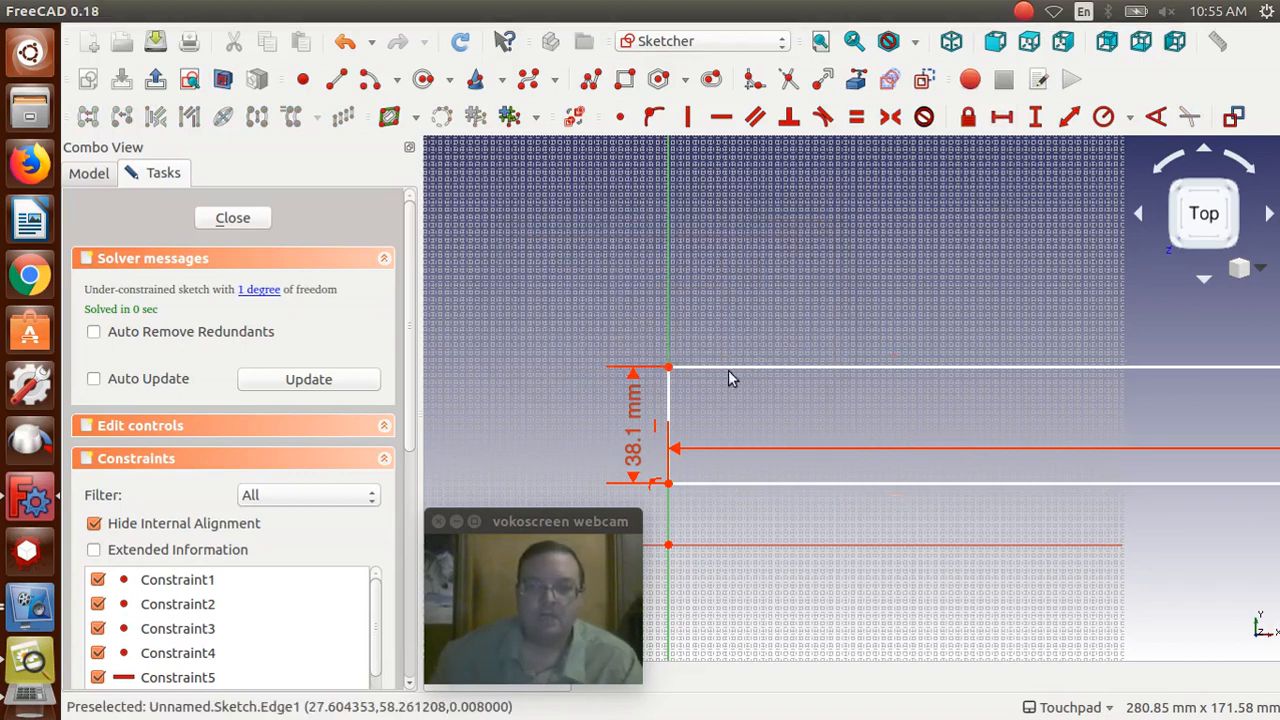
Step: Constrain the vertical distance between the origin and the rectangle's lower-left corner to 98.425 mm, checking the offset in the Calculator
{"action": "left_click_drag", "start_coordinate": [727, 367], "coordinate": [744, 253]}
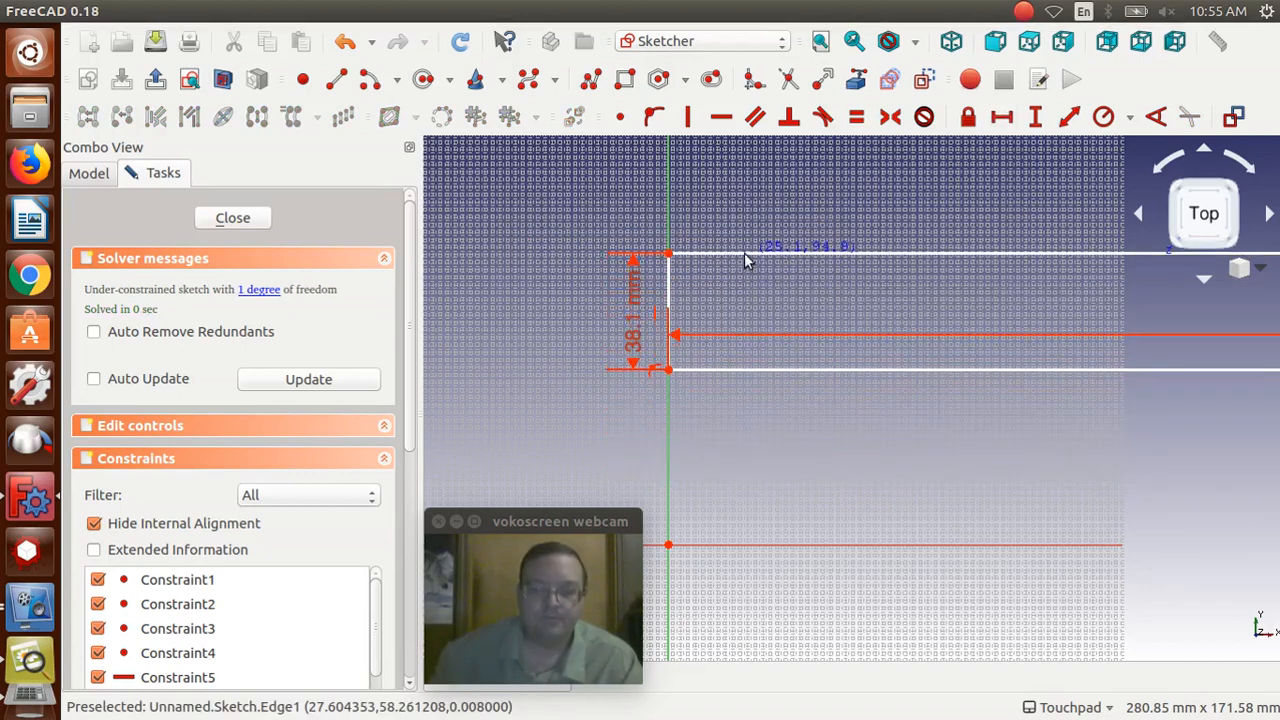
{"action": "left_click", "coordinate": [668, 547]}
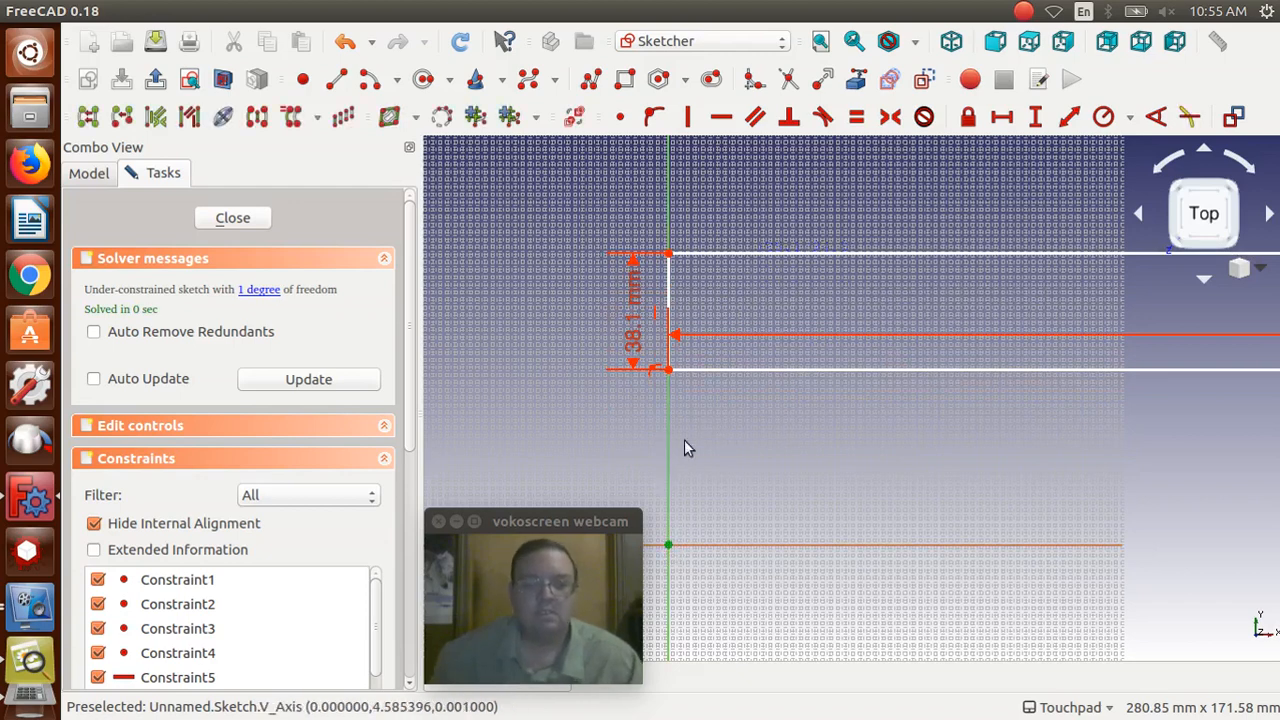
{"action": "left_click", "coordinate": [668, 370]}
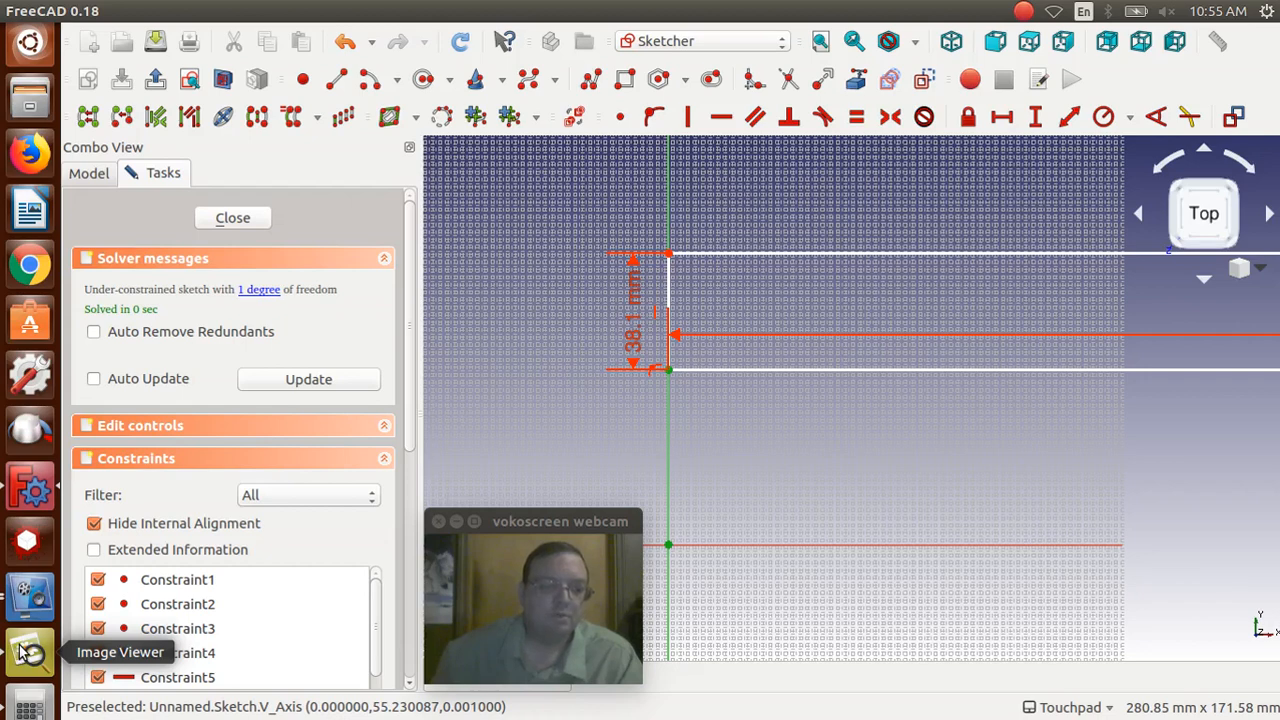
{"action": "left_click", "coordinate": [25, 700]}
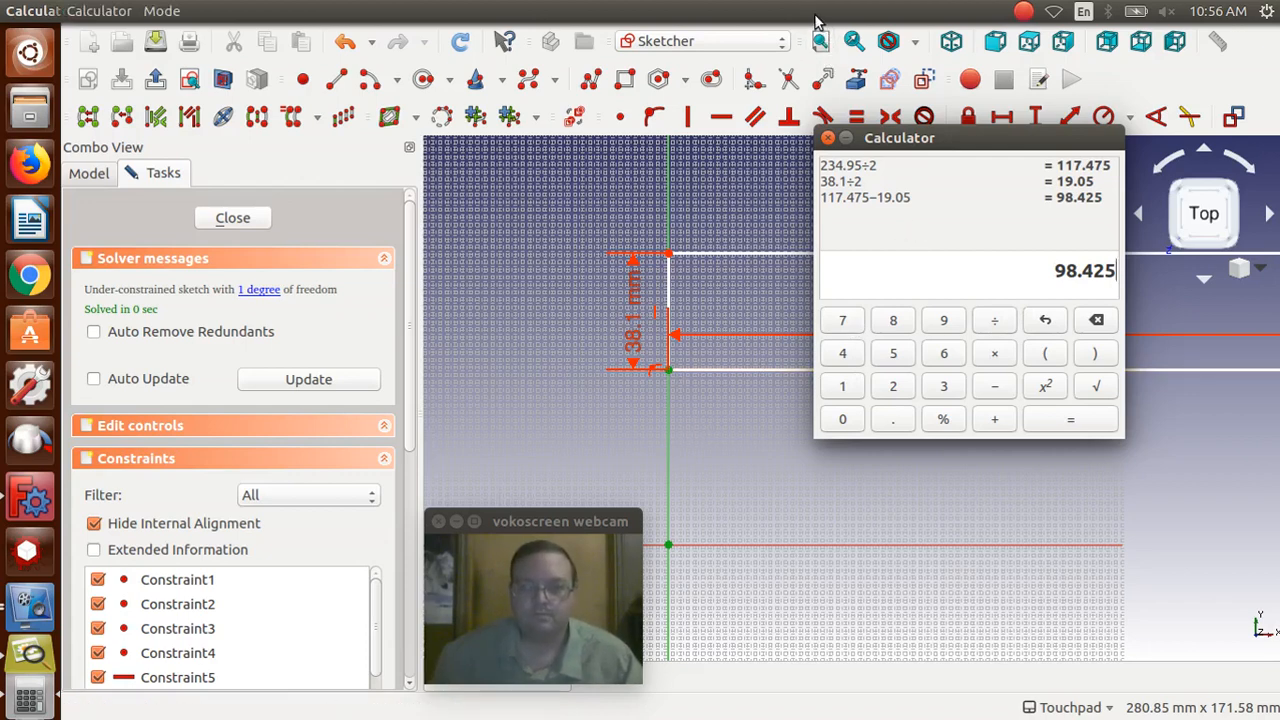
{"action": "left_click", "coordinate": [557, 293]}
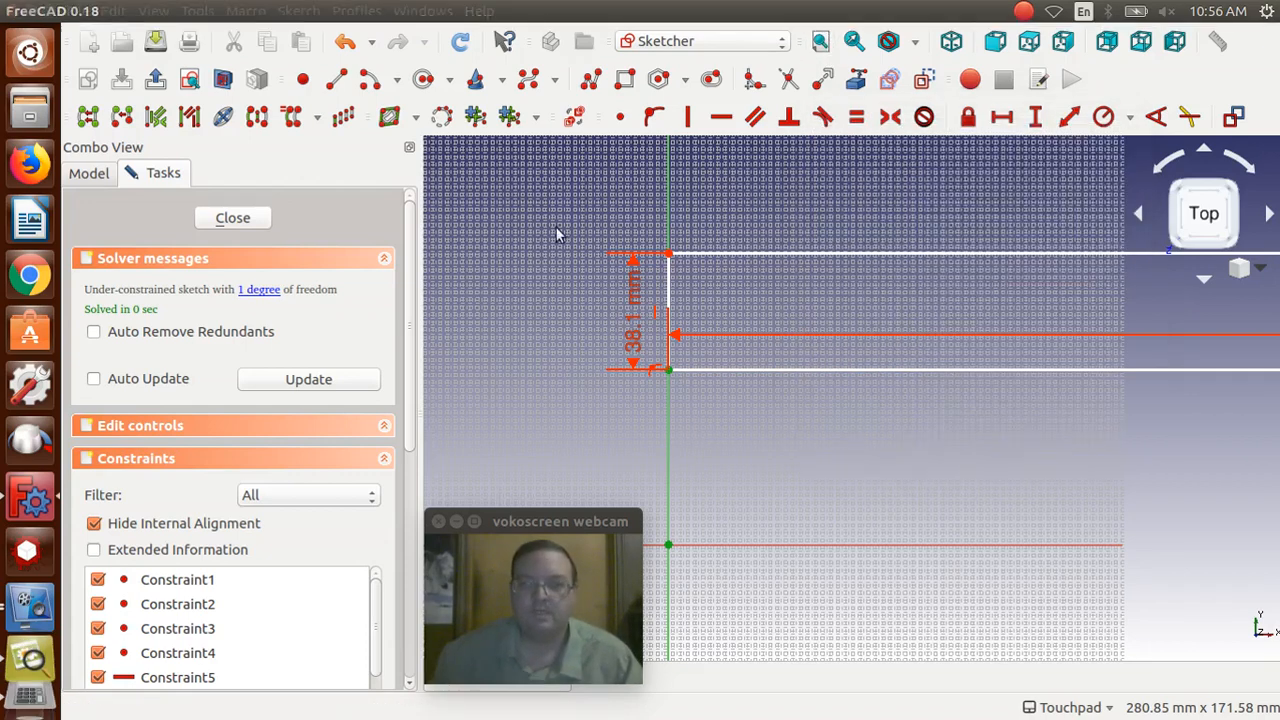
{"action": "left_click", "coordinate": [1037, 118]}
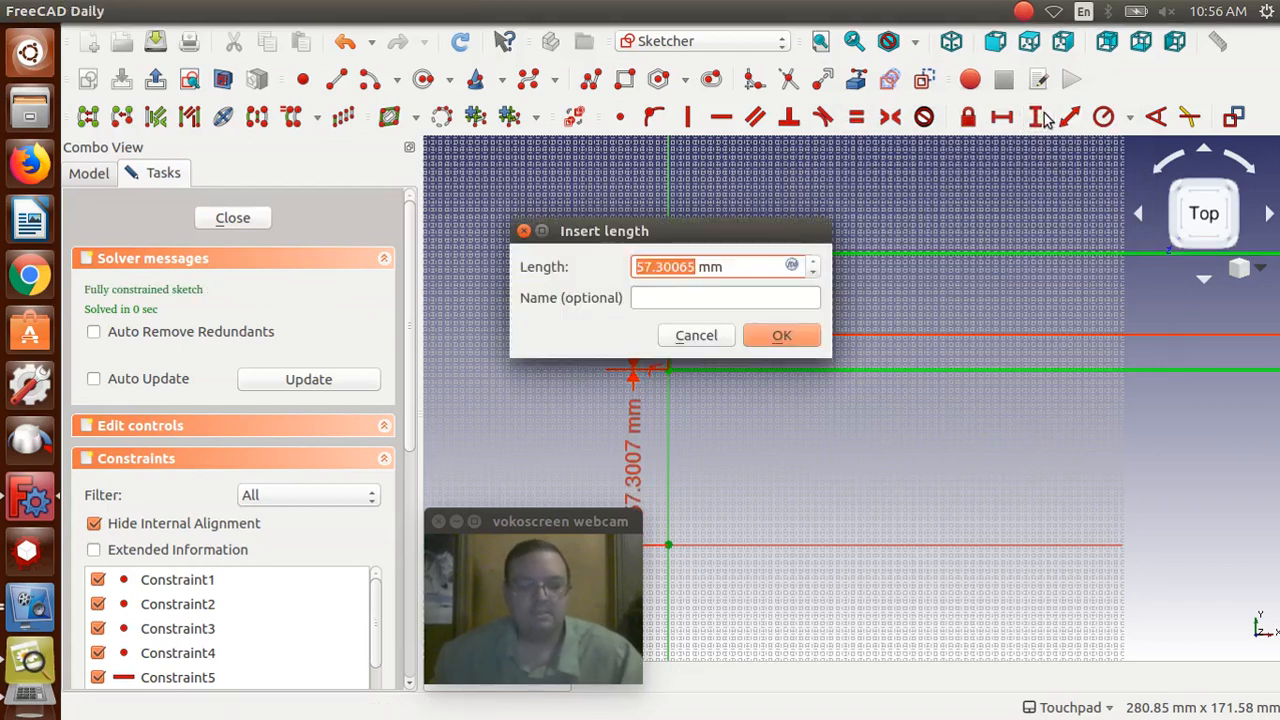
{"action": "type", "text": "98.425"}
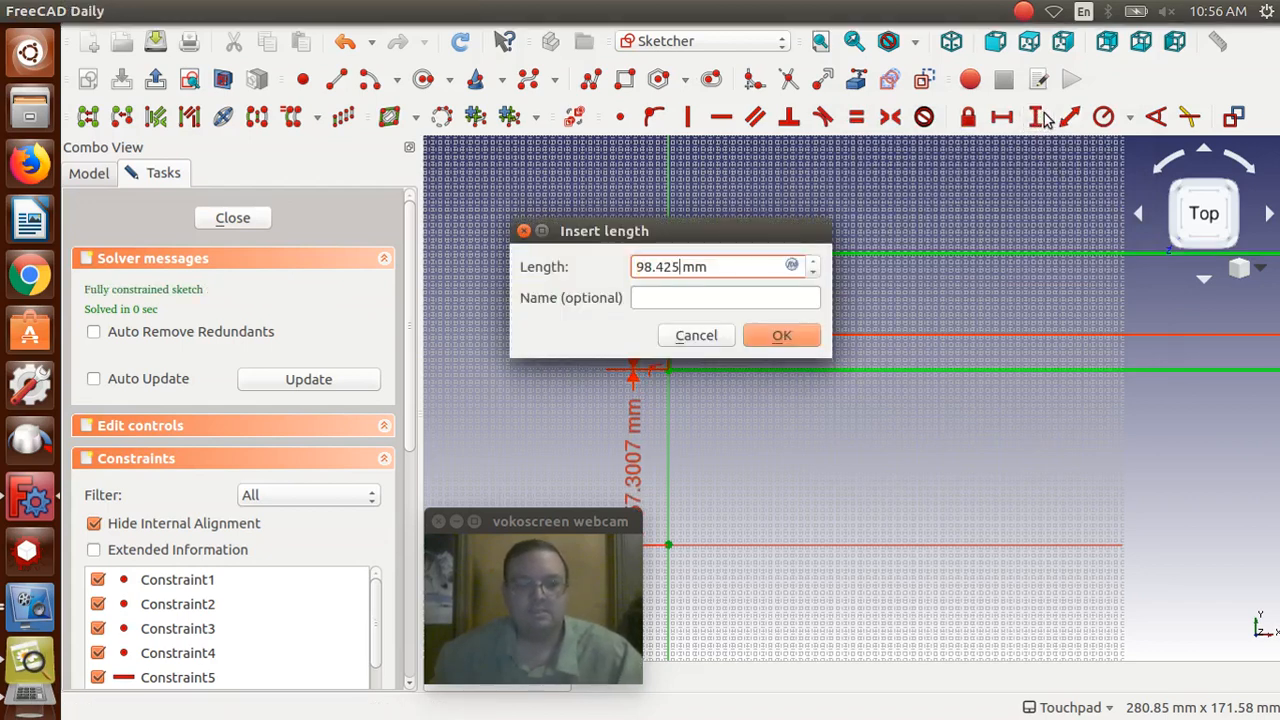
{"action": "left_click", "coordinate": [781, 337]}
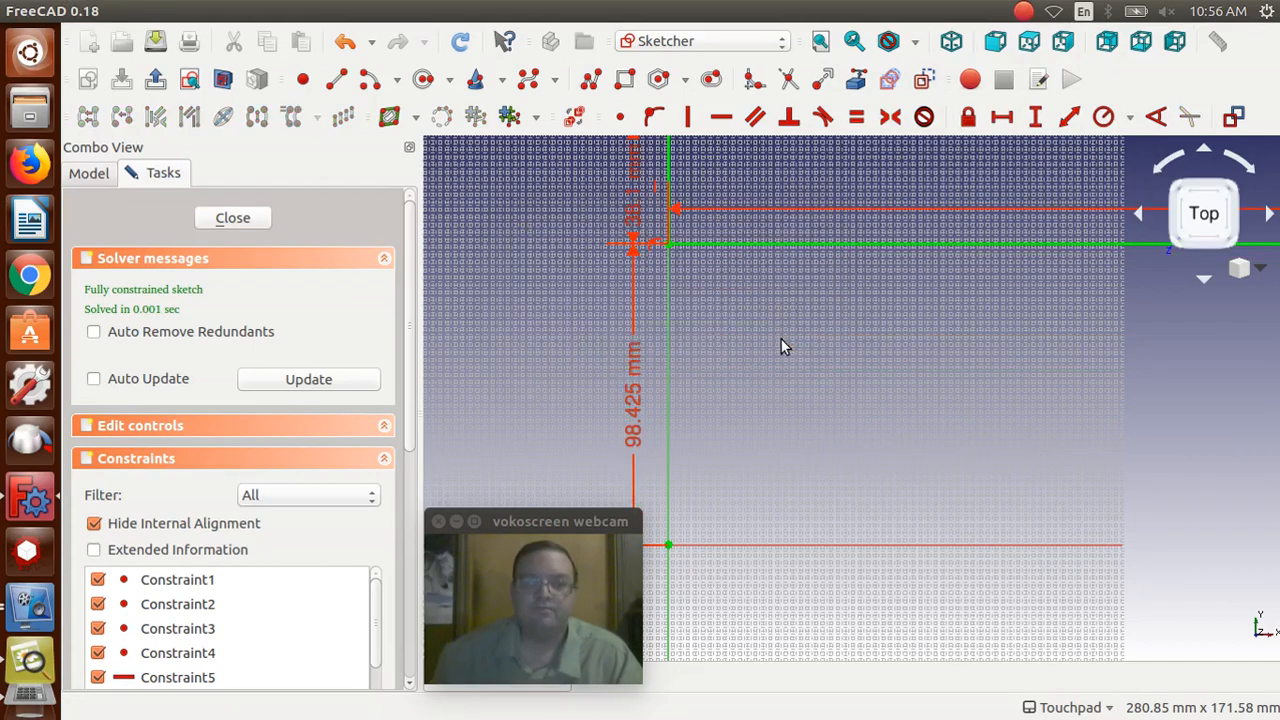
Step: Close the finished sketch and show the whole rectangle in axonometric view
{"action": "left_click", "coordinate": [216, 215]}
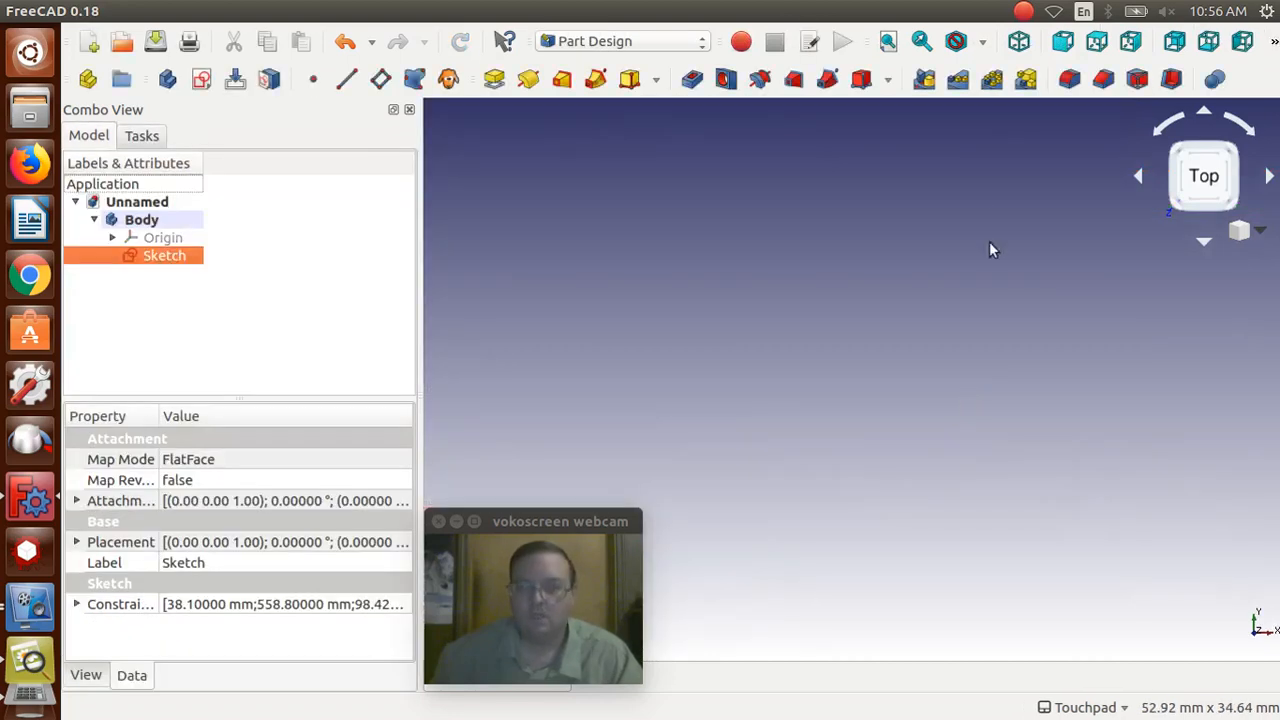
{"action": "left_click", "coordinate": [888, 41]}
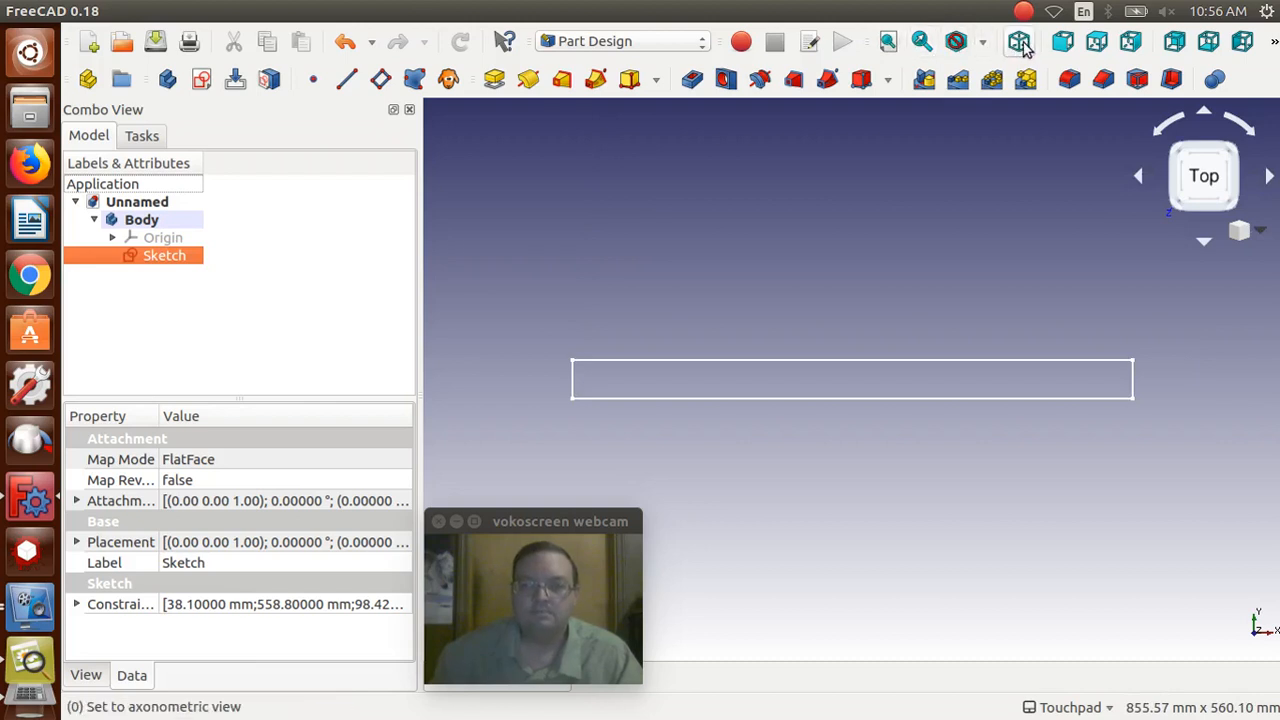
{"action": "left_click", "coordinate": [1020, 42]}
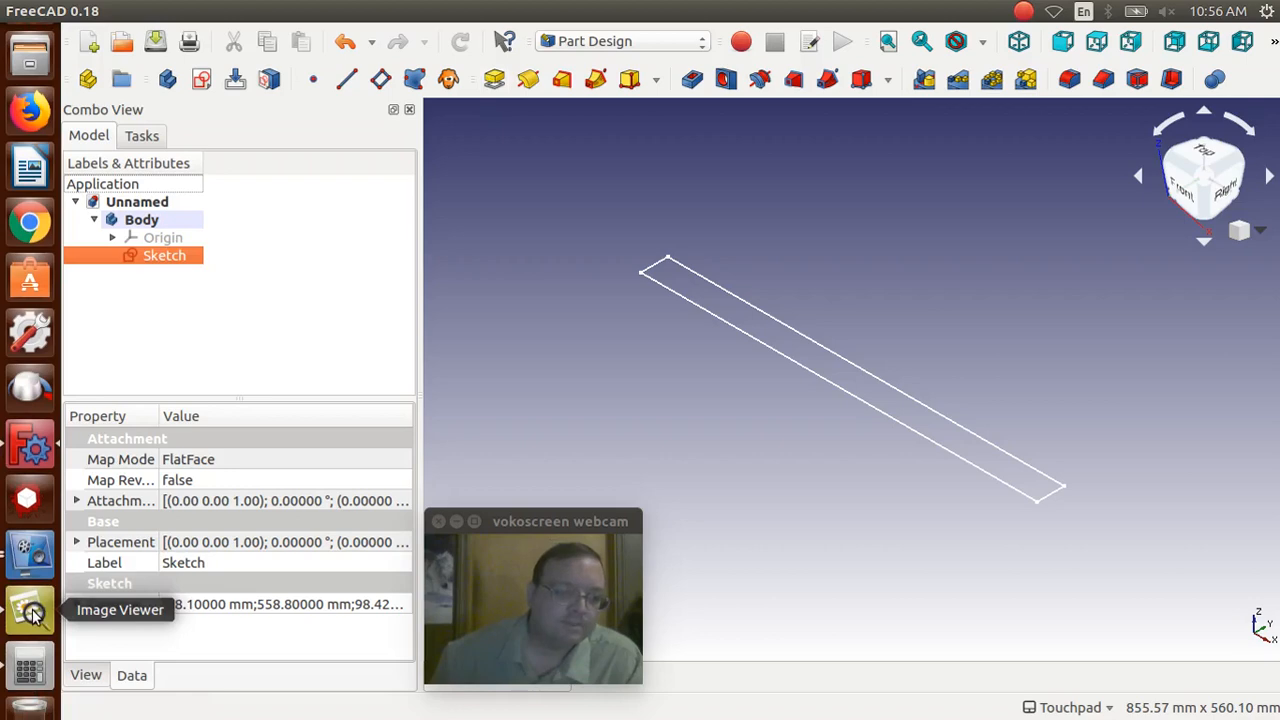
Step: Pad the rectangle sketch 88.9 mm in the reversed direction, checking the dimension on the hand-drawn plan in Image Viewer
{"action": "left_click", "coordinate": [30, 610]}
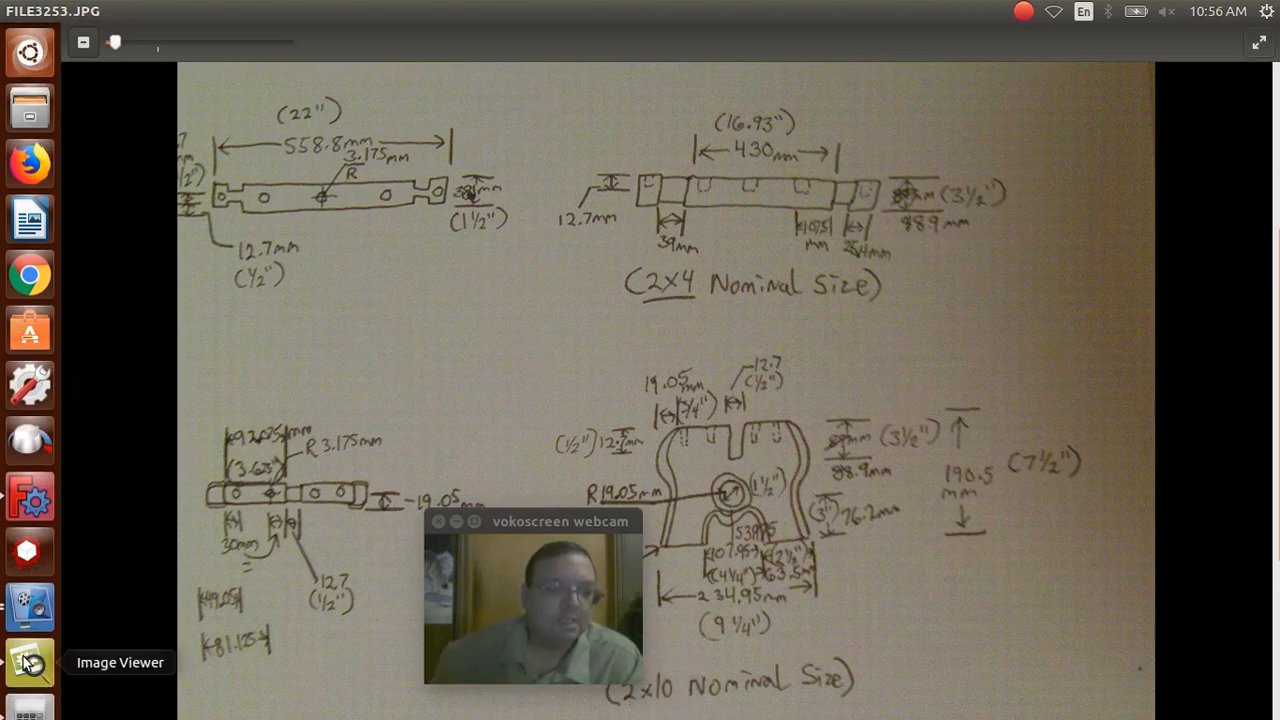
{"action": "left_click", "coordinate": [33, 505]}
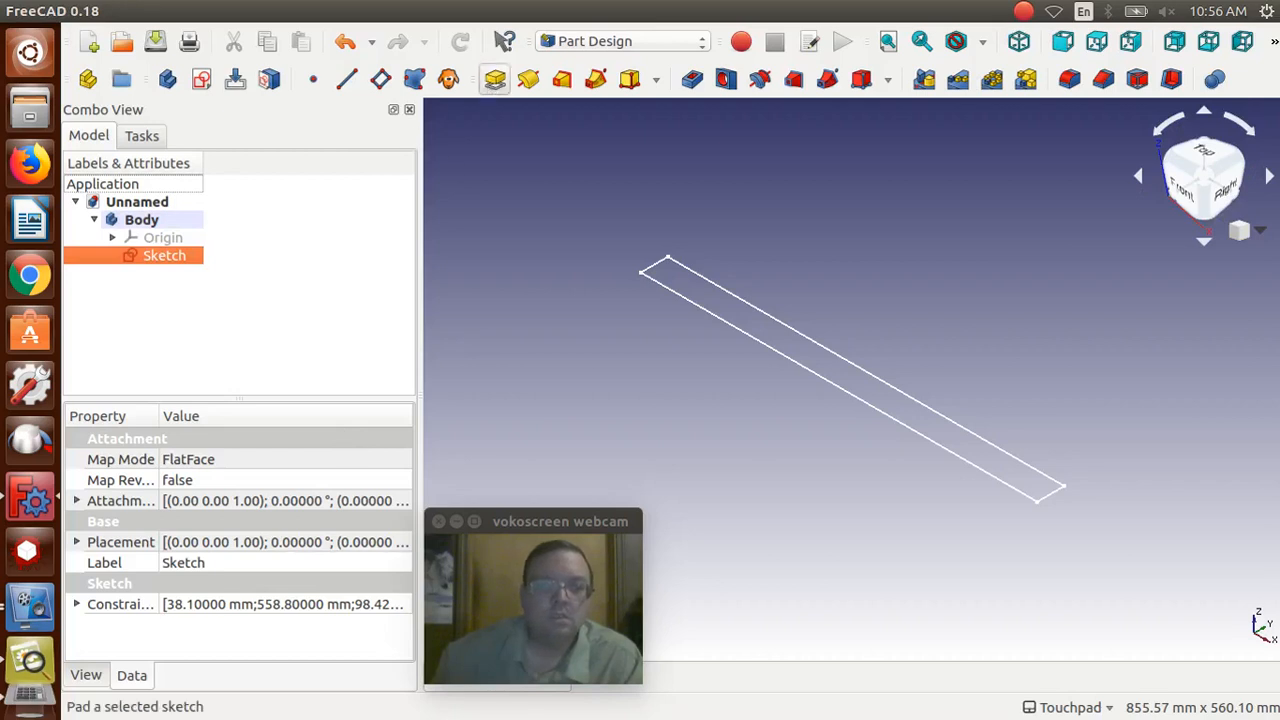
{"action": "left_click", "coordinate": [483, 88]}
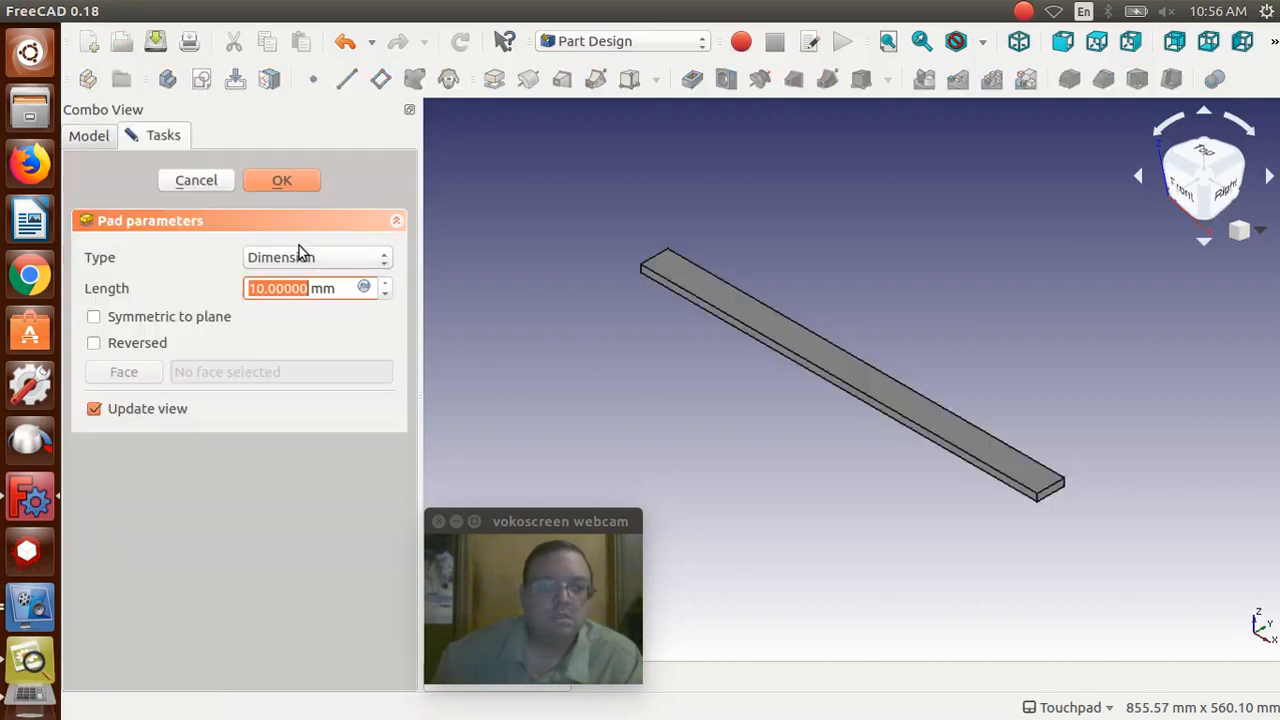
{"action": "left_click", "coordinate": [93, 345]}
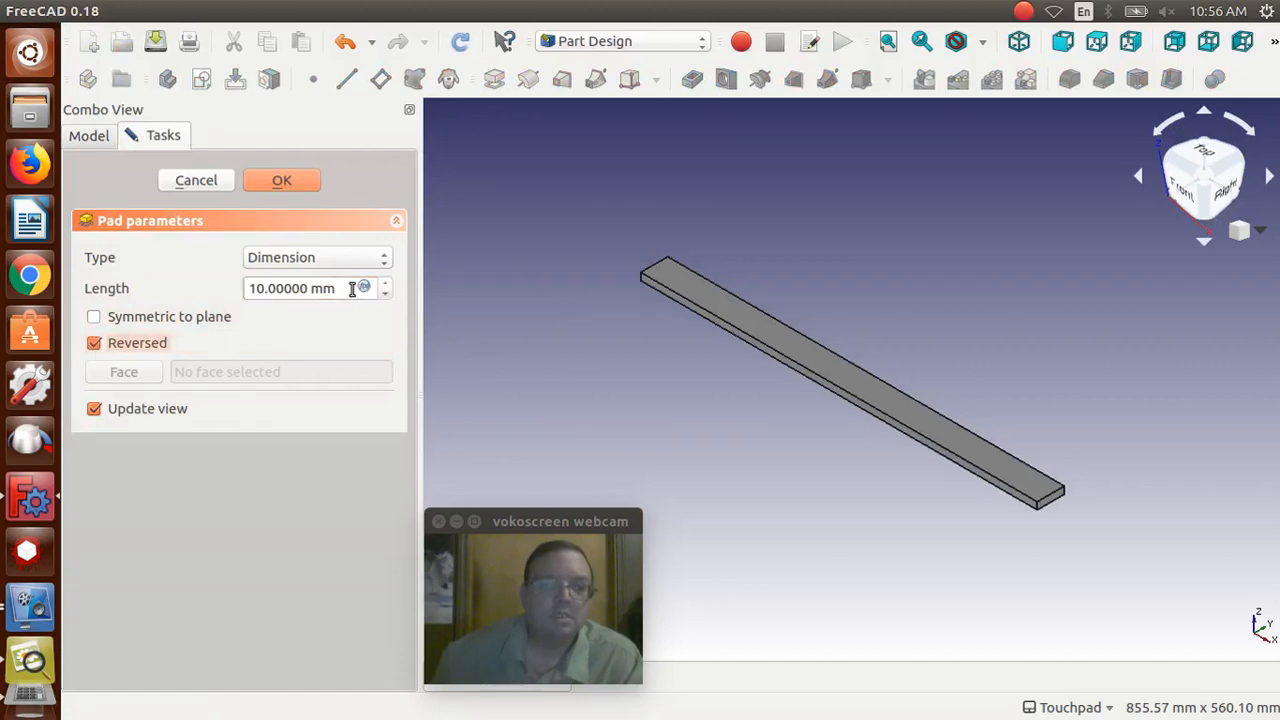
{"action": "left_click_drag", "start_coordinate": [323, 288], "coordinate": [224, 288]}
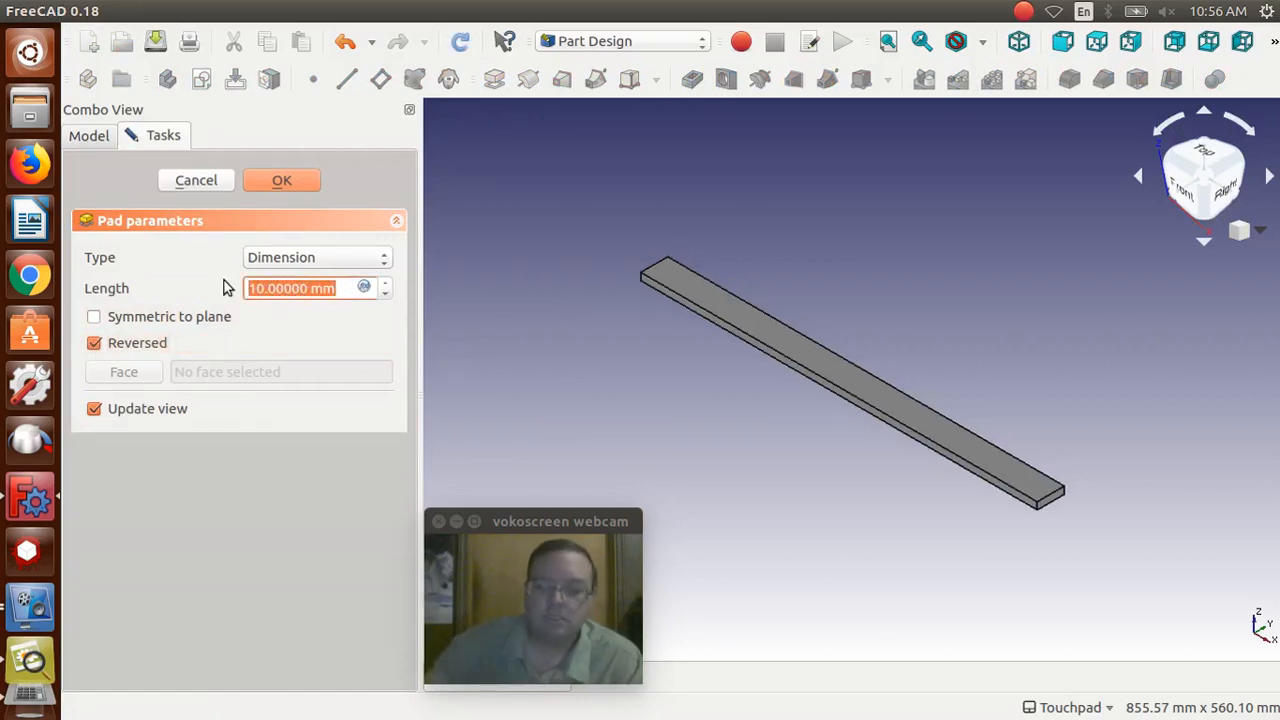
{"action": "type", "text": "88.9"}
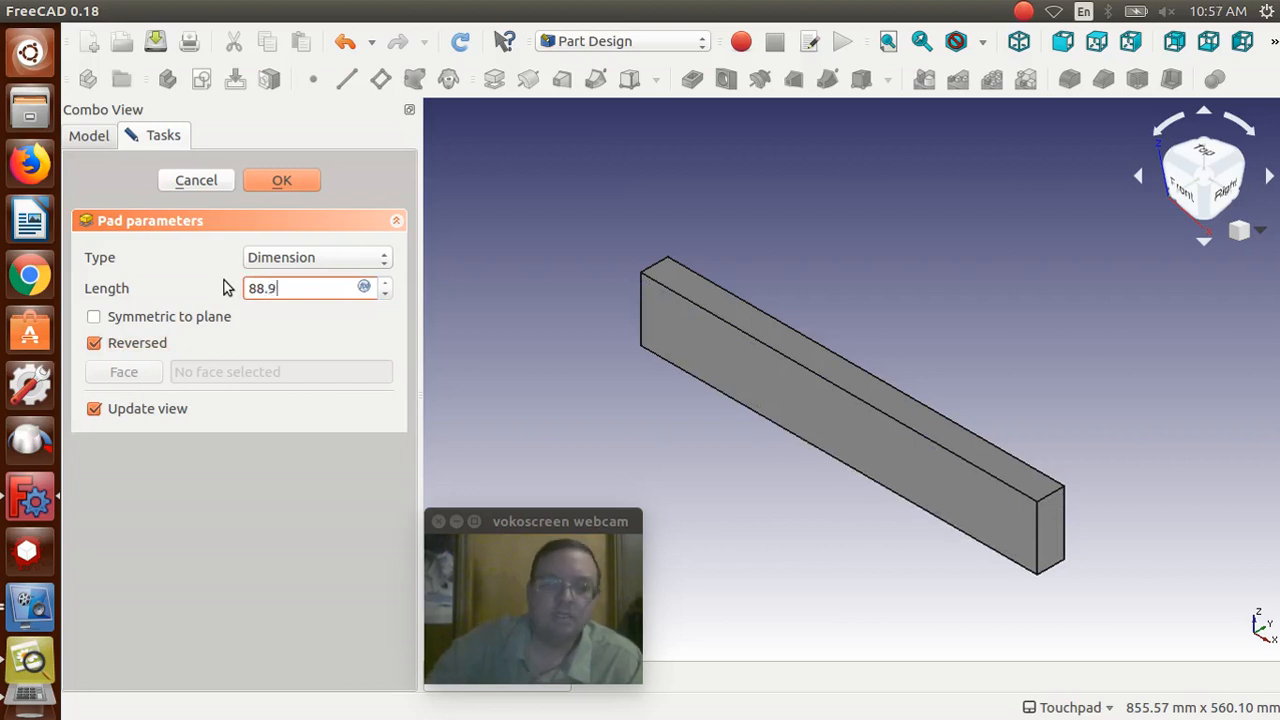
{"action": "left_click", "coordinate": [271, 181]}
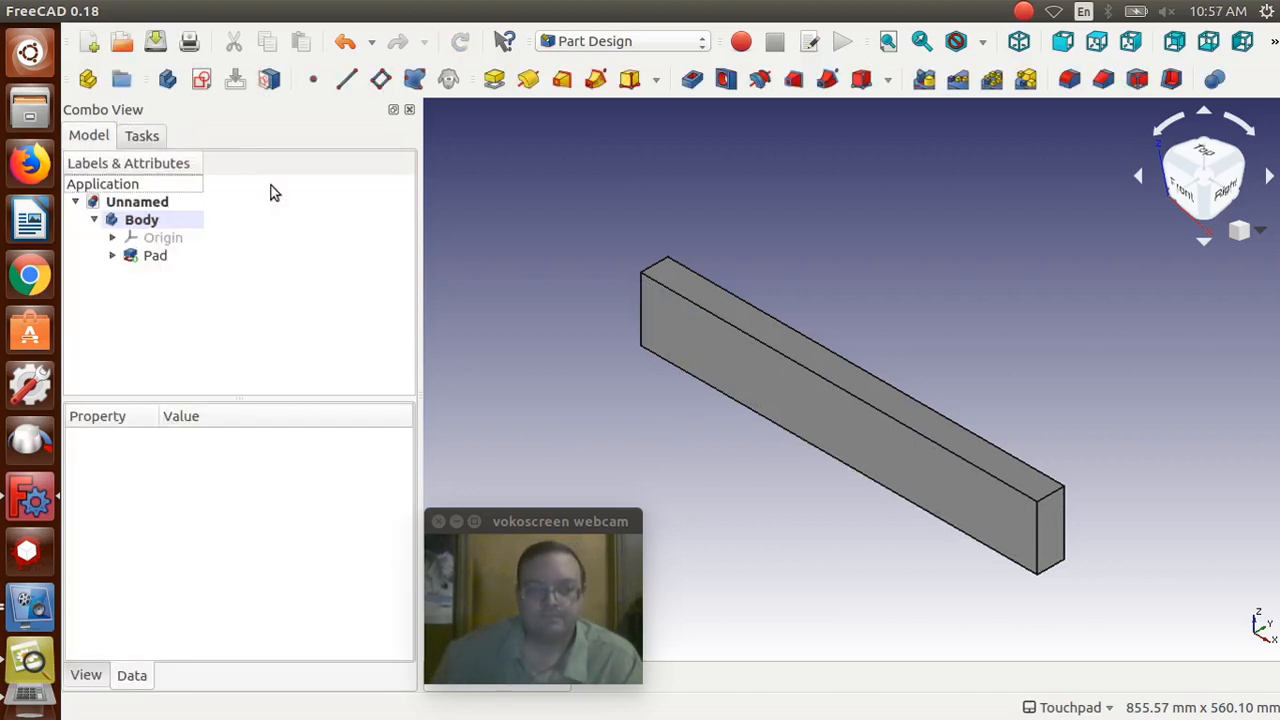
Step: Start a new sketch on the padded board's long narrow top face
{"action": "left_click", "coordinate": [742, 325]}
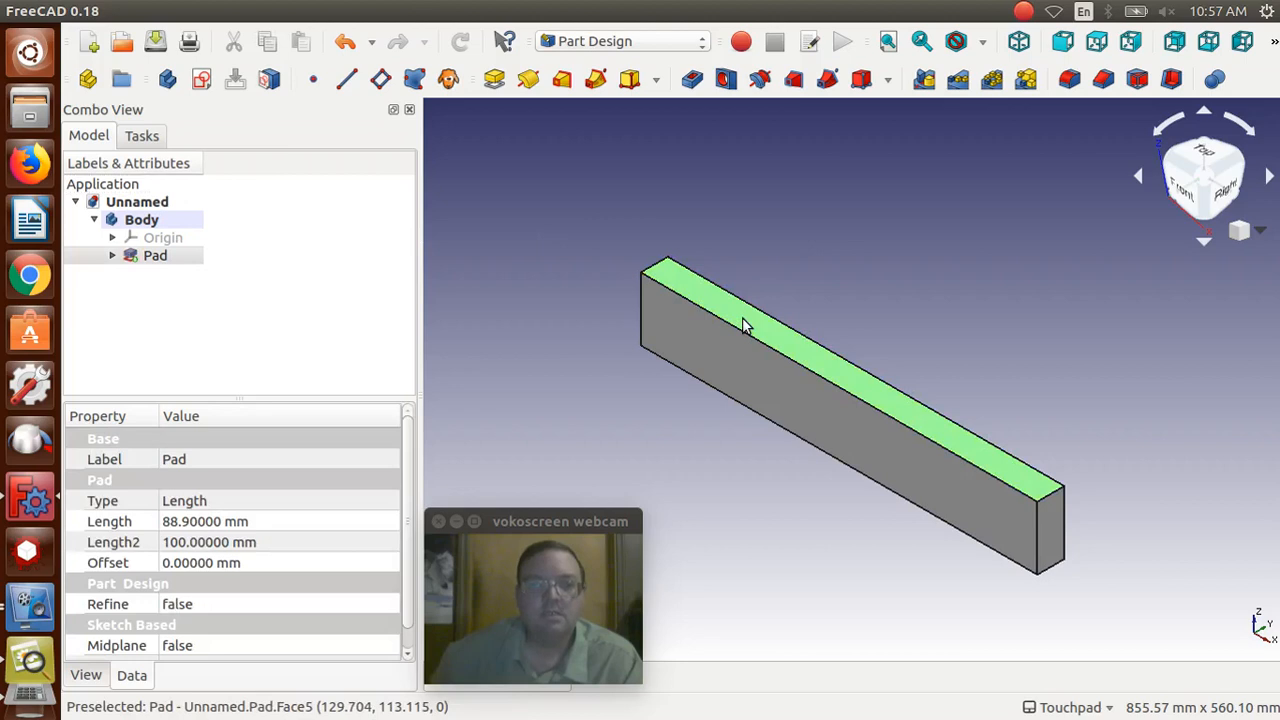
{"action": "left_click", "coordinate": [202, 81]}
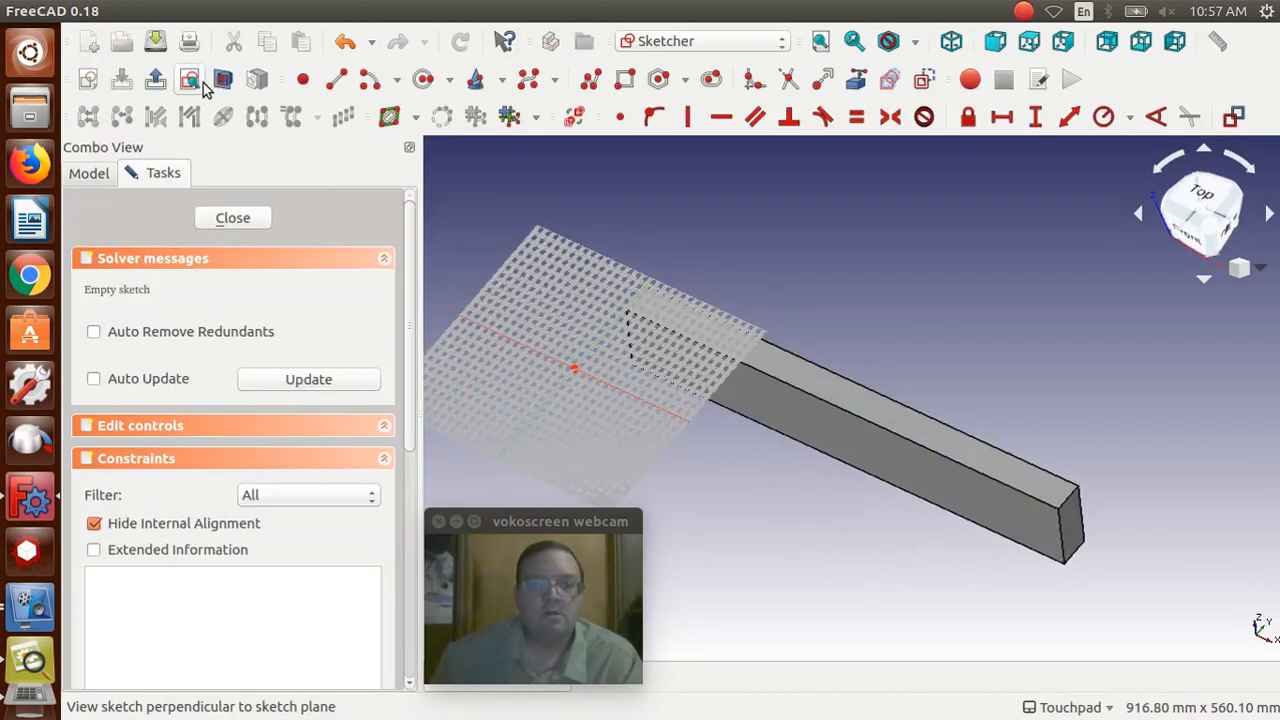
{"action": "scroll", "coordinate": [668, 368], "scroll_direction": "up", "scroll_amount": 5}
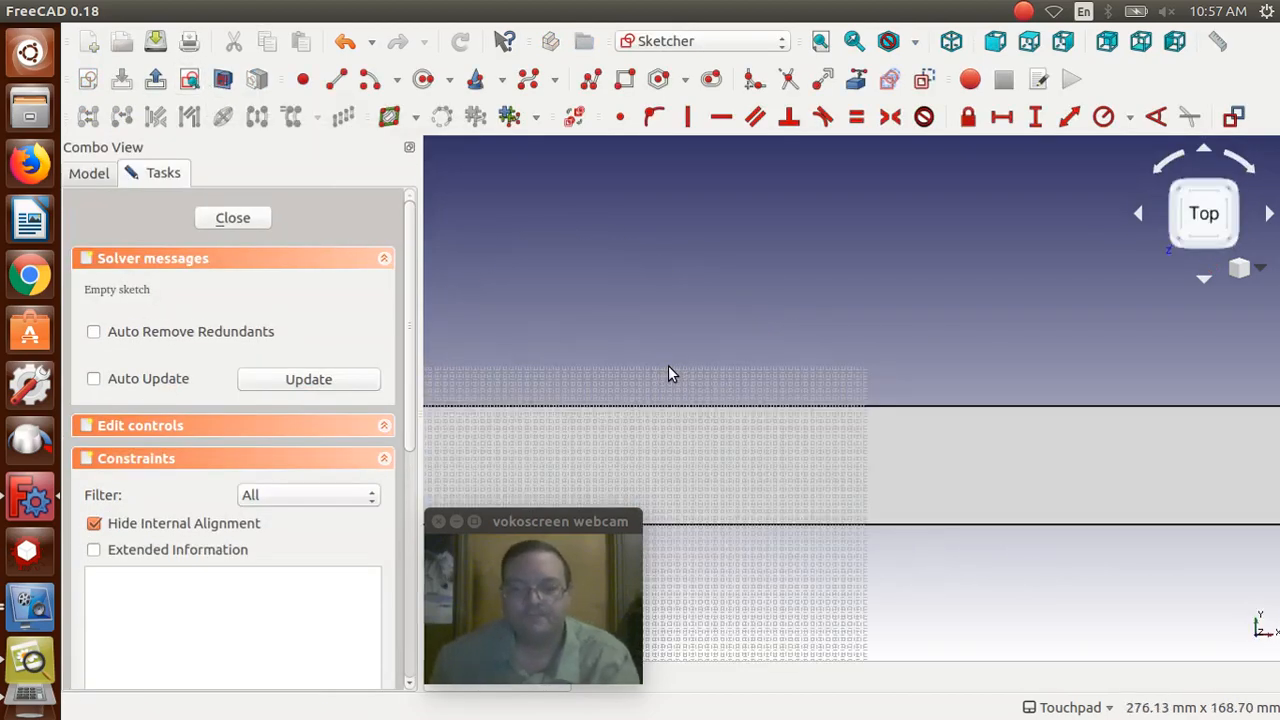
{"action": "key", "text": "Down"}
{"action": "key", "text": "Up"}
{"action": "key", "text": "Up"}
{"action": "key", "text": "Up"}
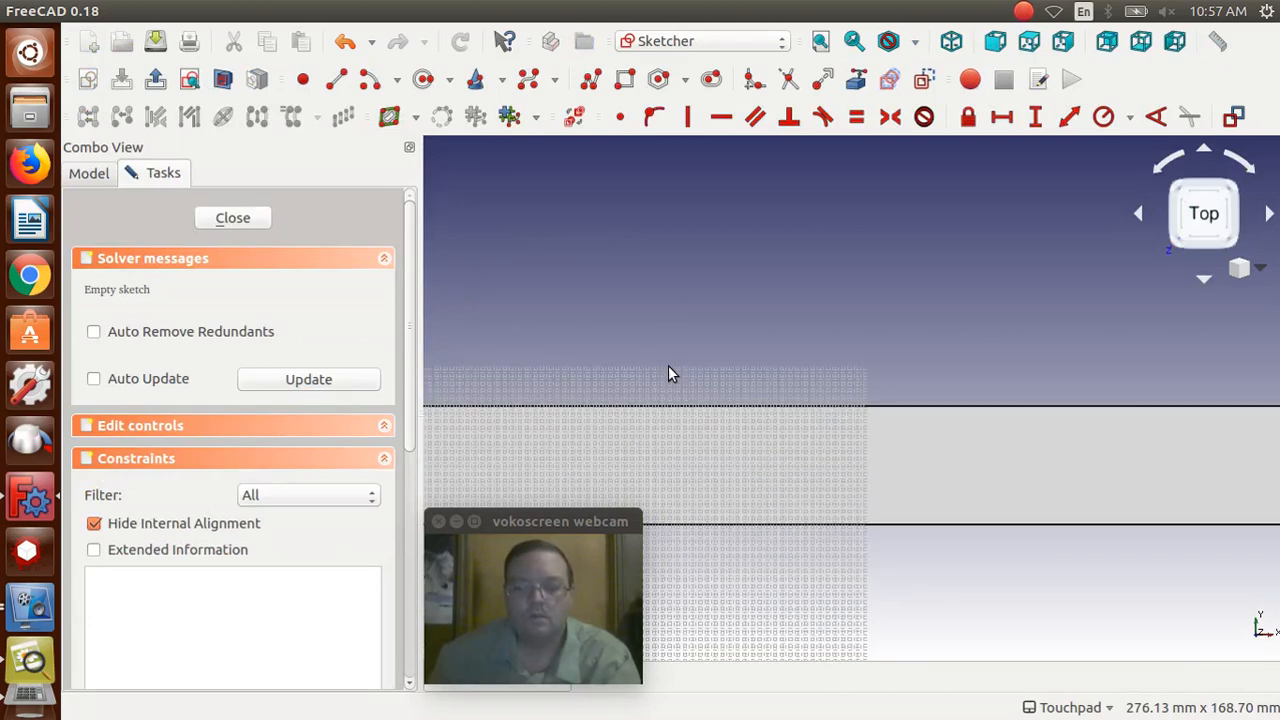
{"action": "key", "text": "Left"}
{"action": "key", "text": "Left"}
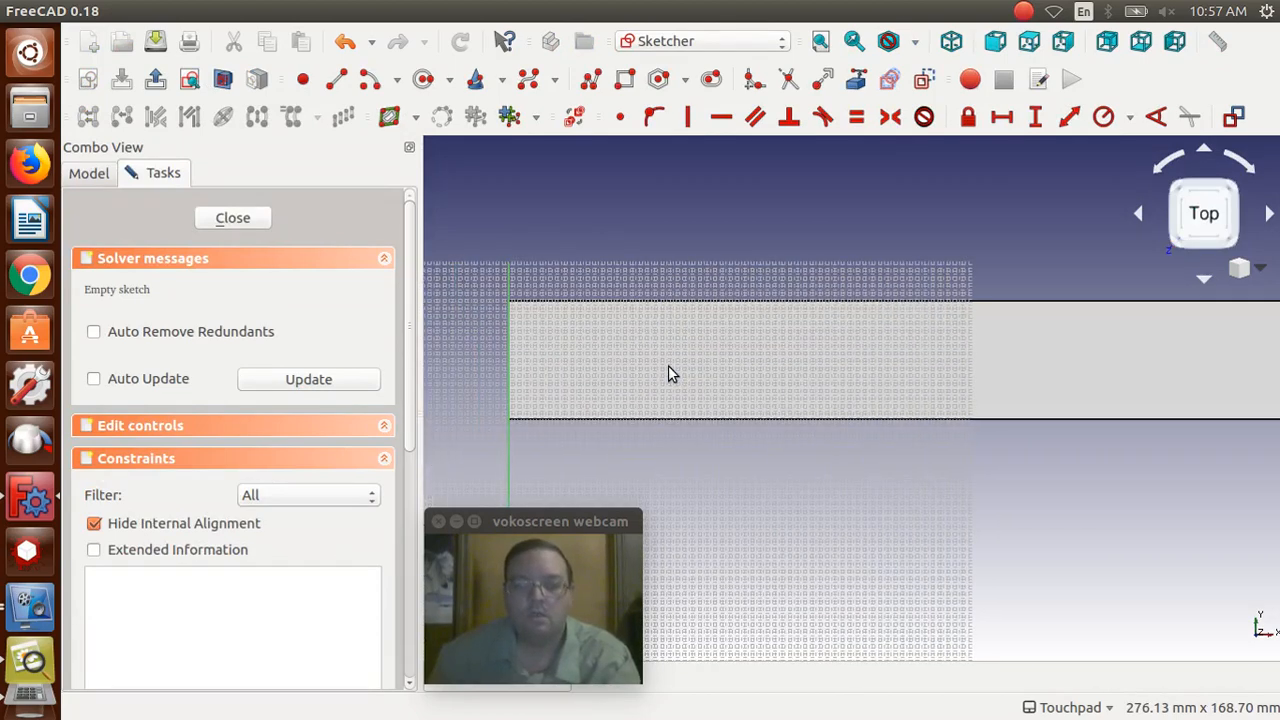
Step: Draw two rectangles near the board's left end, about 35 mm wide over its lower edge and about 44 mm wide over its upper edge
{"action": "left_click", "coordinate": [625, 79]}
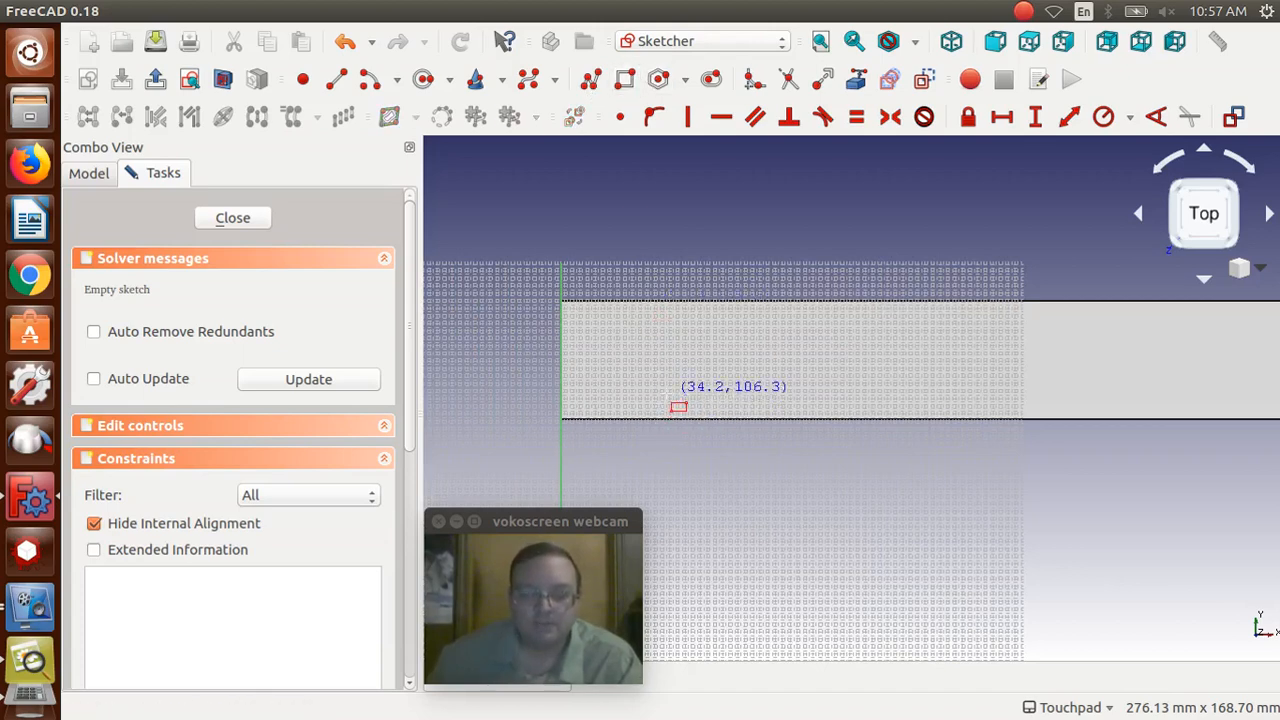
{"action": "left_click", "coordinate": [711, 411]}
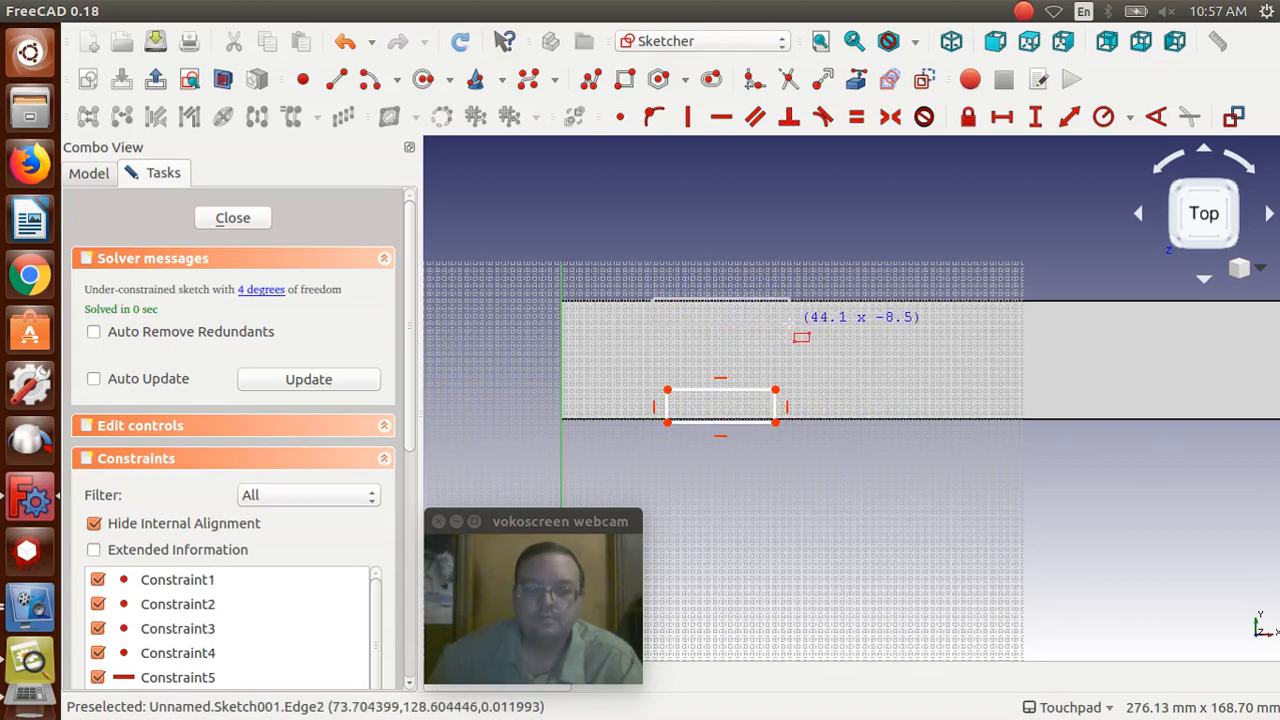
{"action": "left_click", "coordinate": [790, 331]}
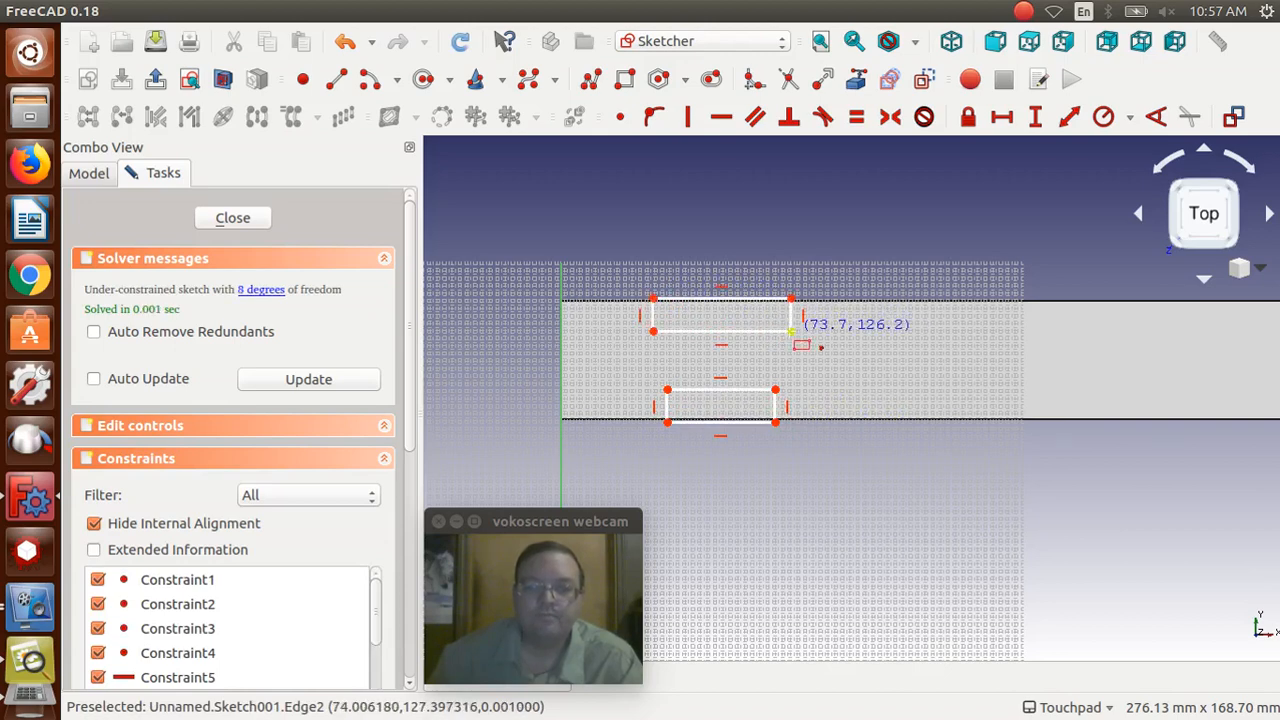
{"action": "right_click", "coordinate": [790, 333]}
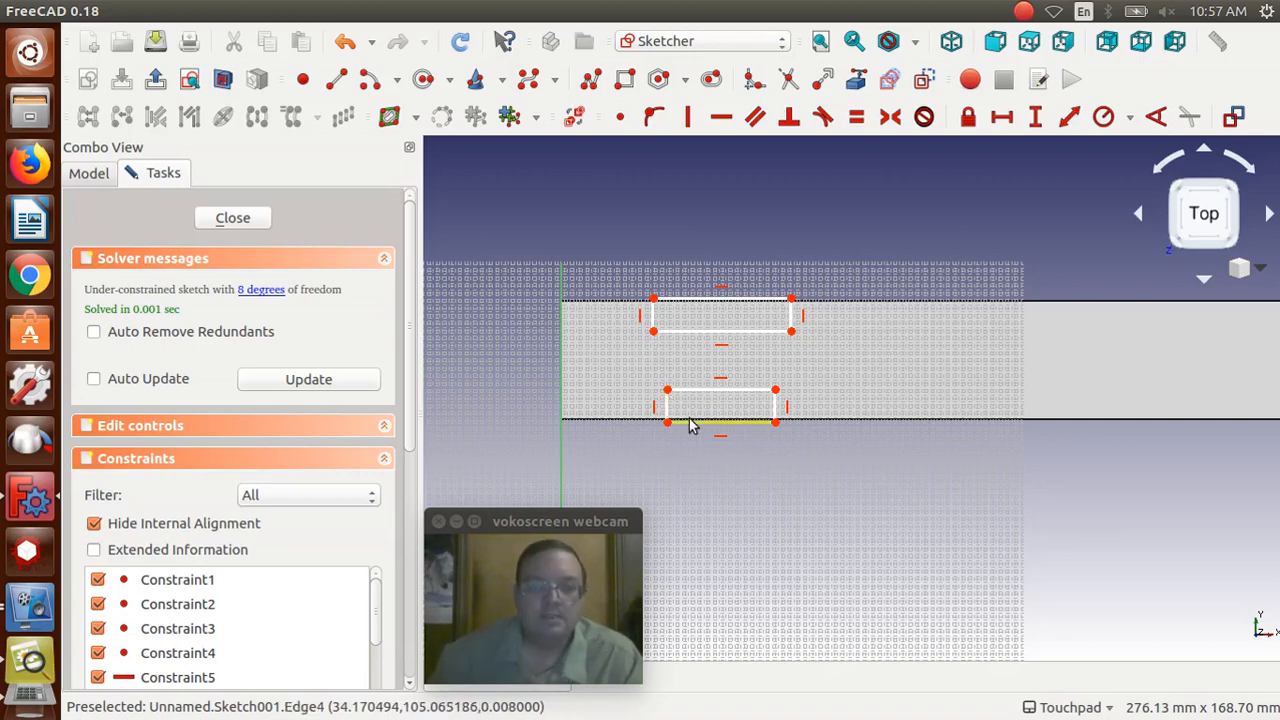
Step: Set the lower rectangle's horizontal length to 39 mm and place the dimension below the rectangle
{"action": "left_click", "coordinate": [695, 424]}
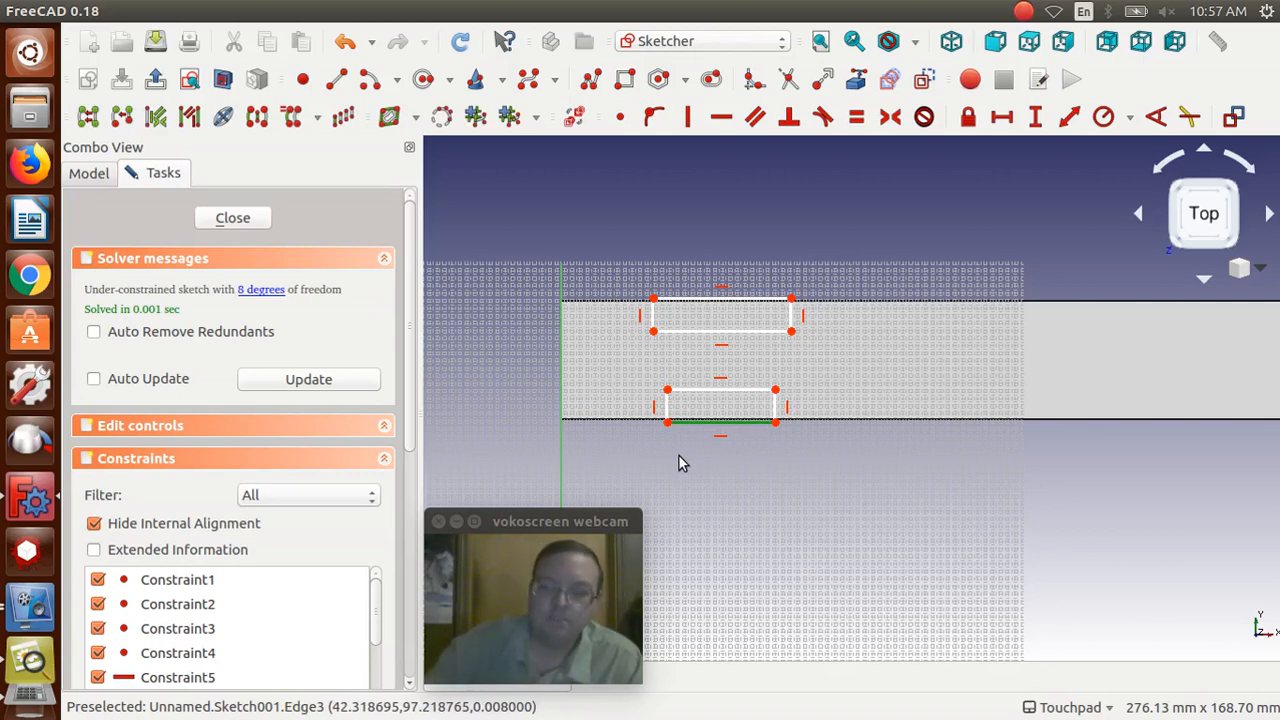
{"action": "left_click", "coordinate": [1001, 118]}
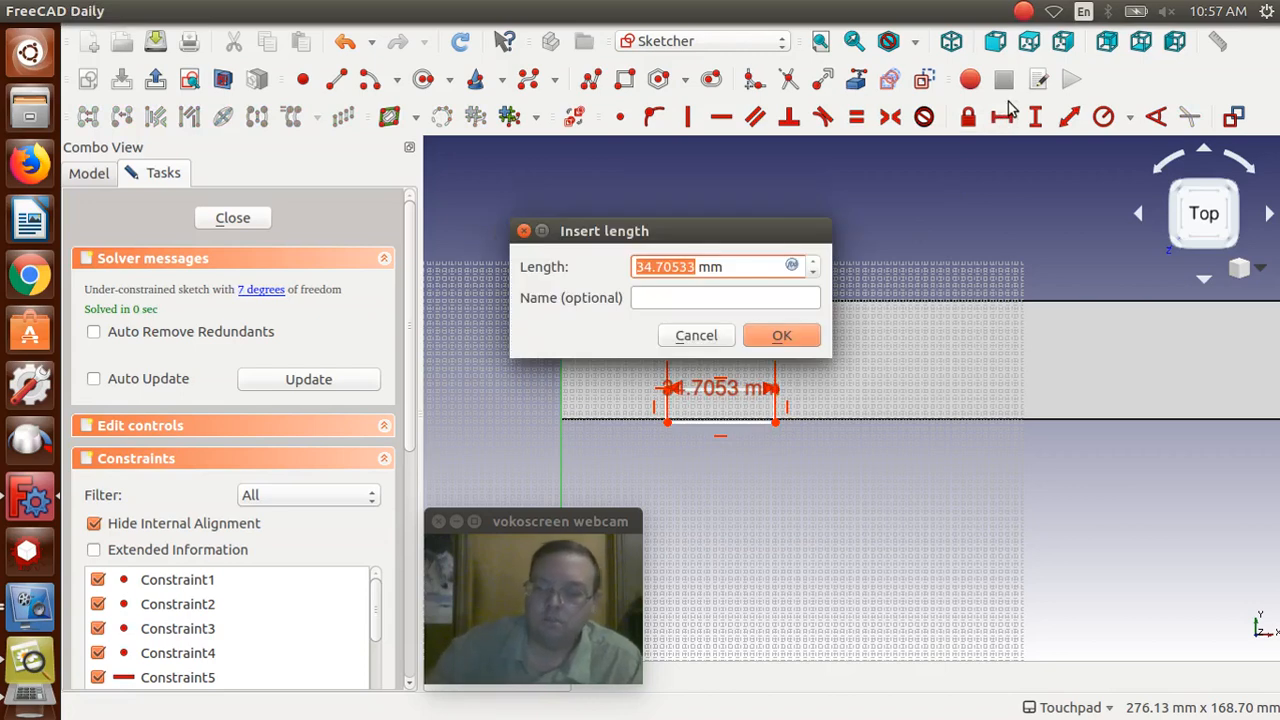
{"action": "type", "text": "39"}
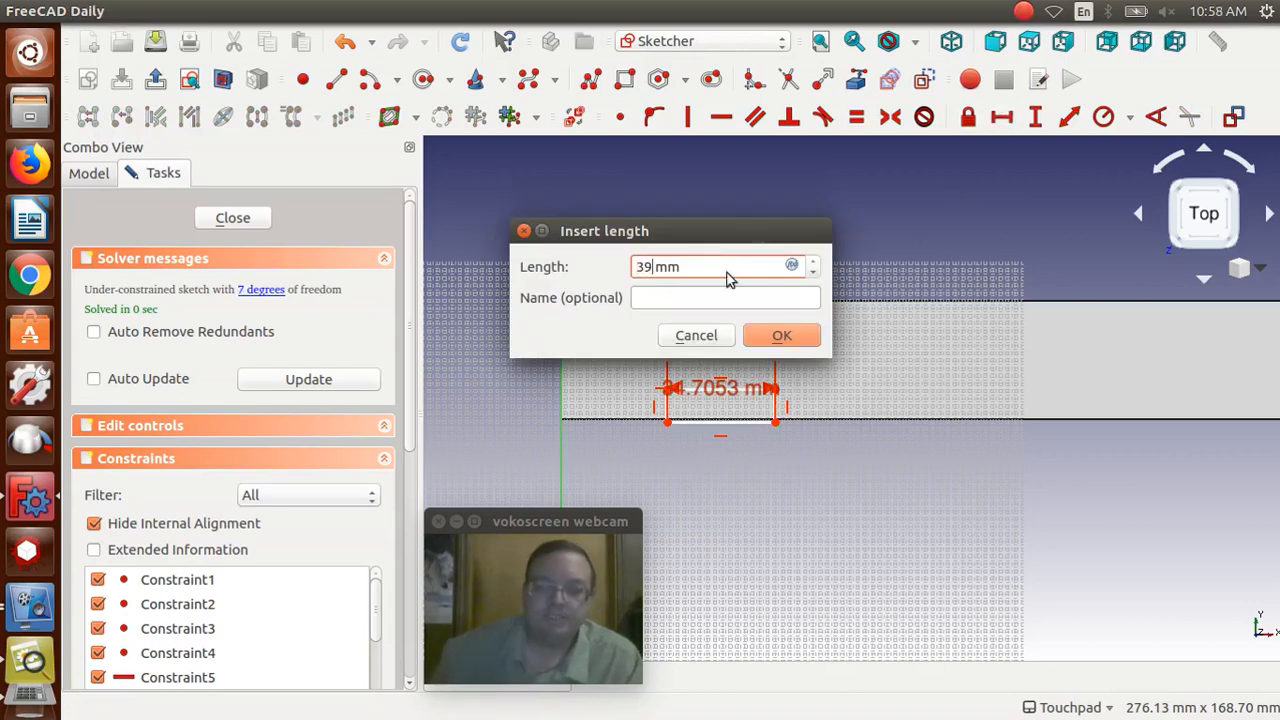
{"action": "left_click", "coordinate": [775, 338]}
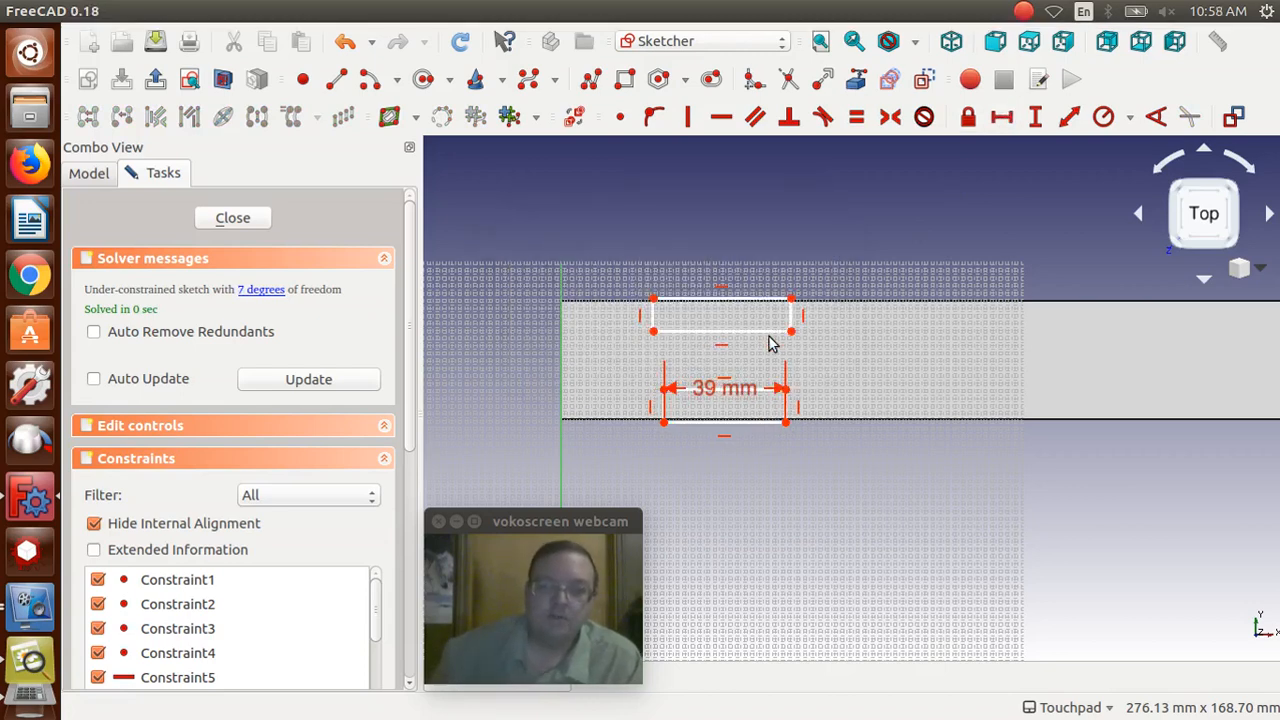
{"action": "left_click_drag", "start_coordinate": [720, 391], "coordinate": [715, 470]}
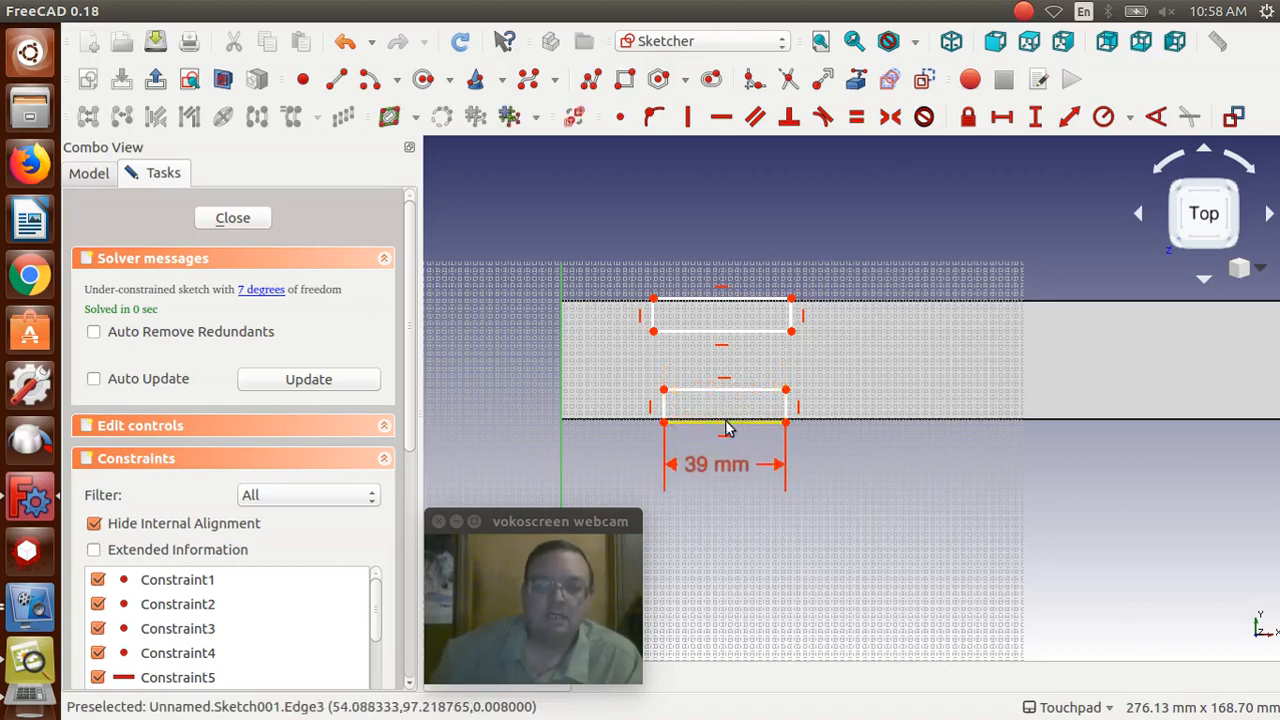
Step: Constrain the bottom edges of the lower and upper rectangles to equal length
{"action": "left_click", "coordinate": [723, 425]}
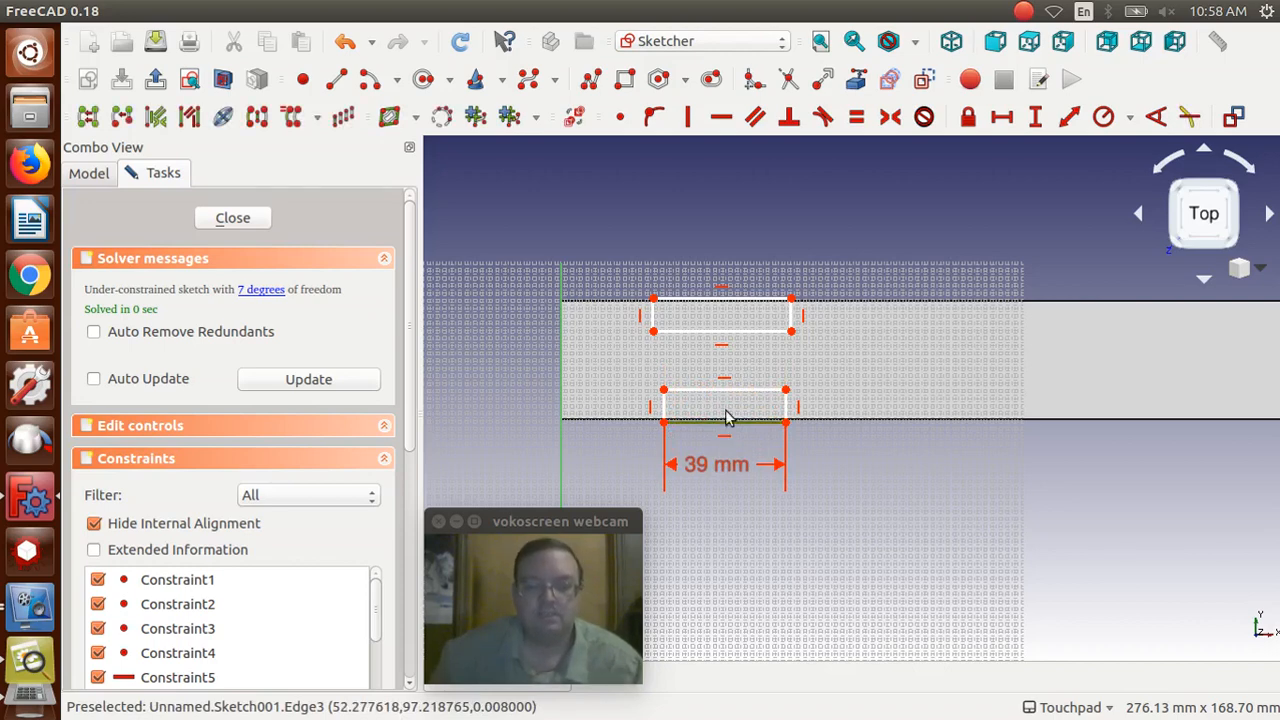
{"action": "left_click", "coordinate": [733, 332]}
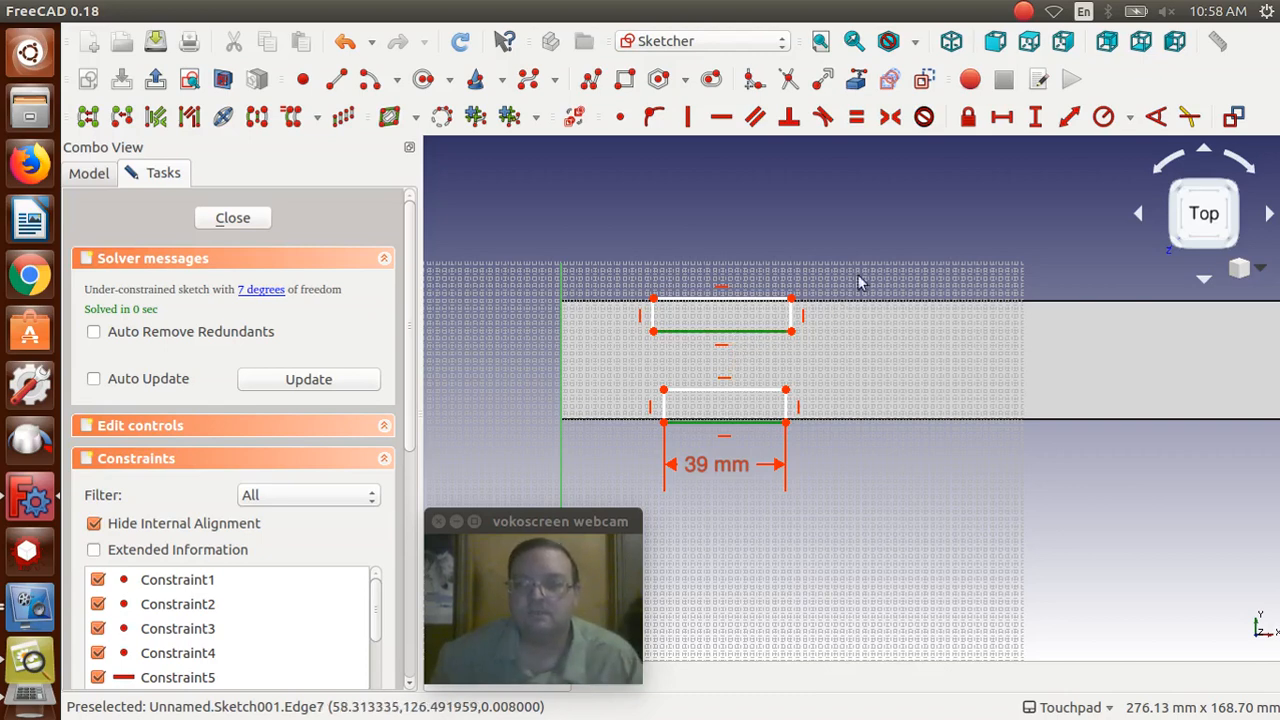
{"action": "left_click", "coordinate": [857, 120]}
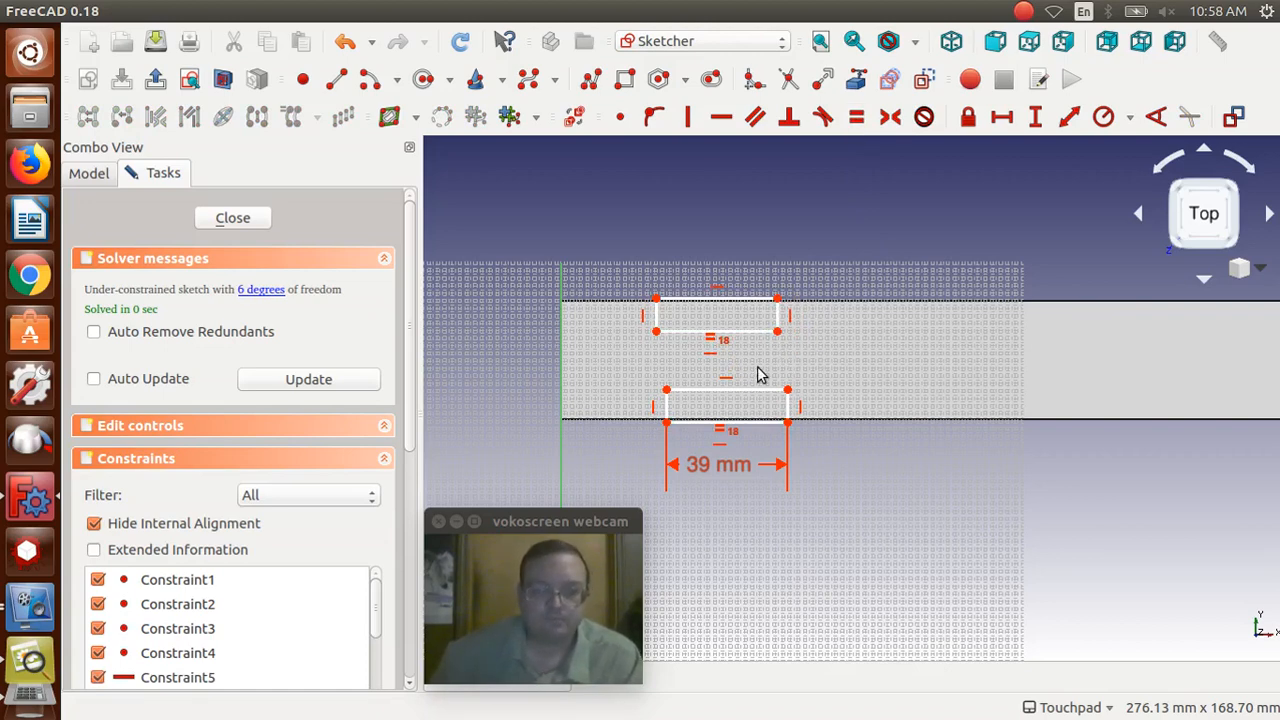
Step: Align the two rectangles' left sides with a 0 mm horizontal distance between facing corners, placing the dimension between the rectangles
{"action": "left_click", "coordinate": [666, 391]}
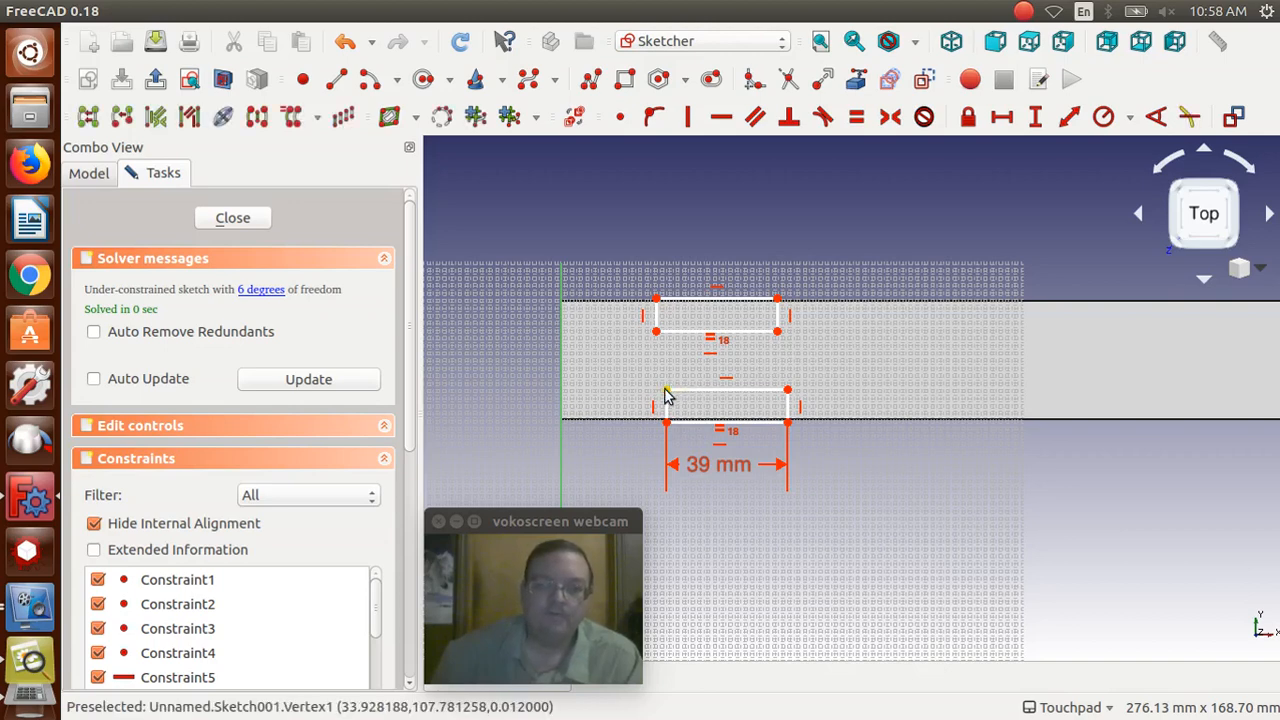
{"action": "left_click", "coordinate": [655, 332]}
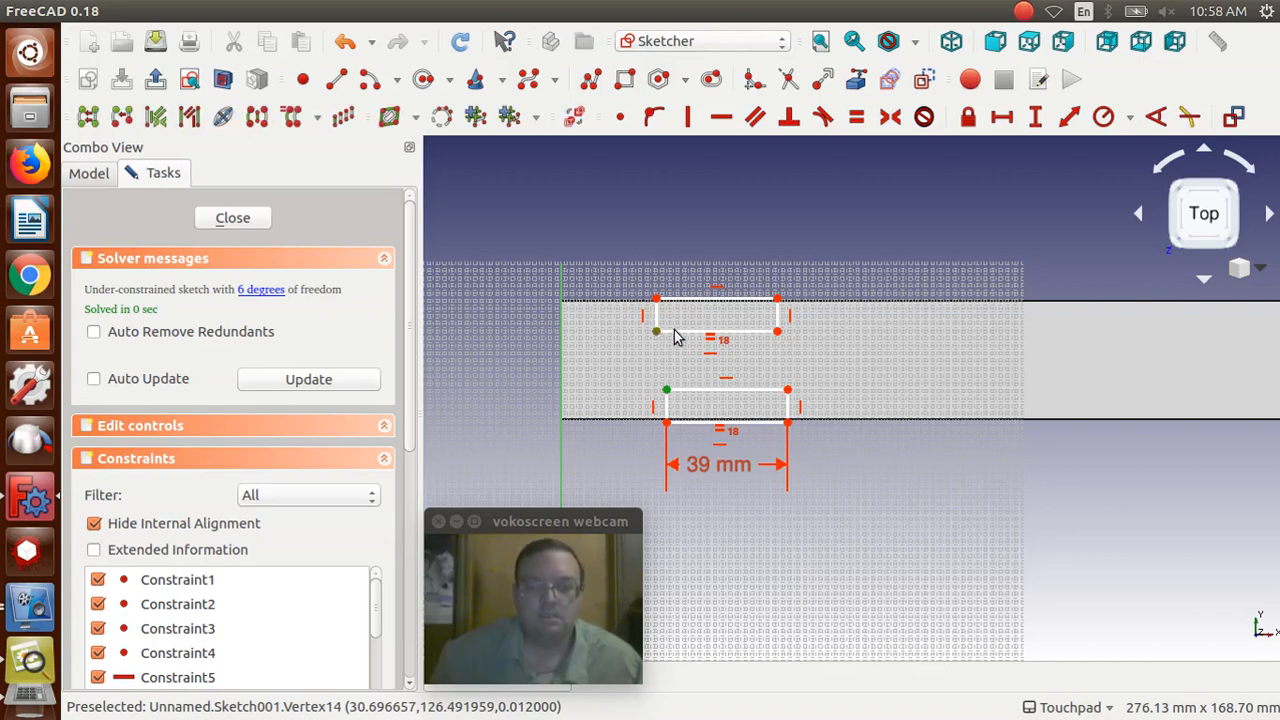
{"action": "left_click", "coordinate": [1005, 123]}
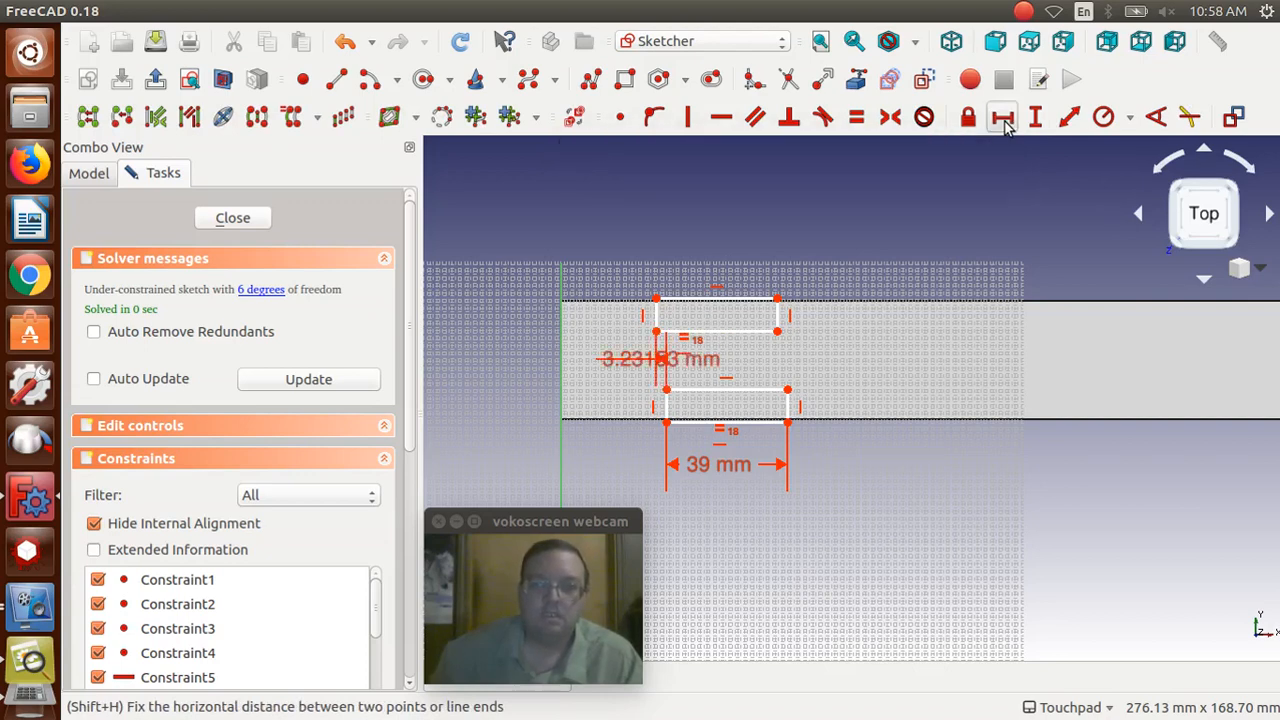
{"action": "type", "text": "0"}
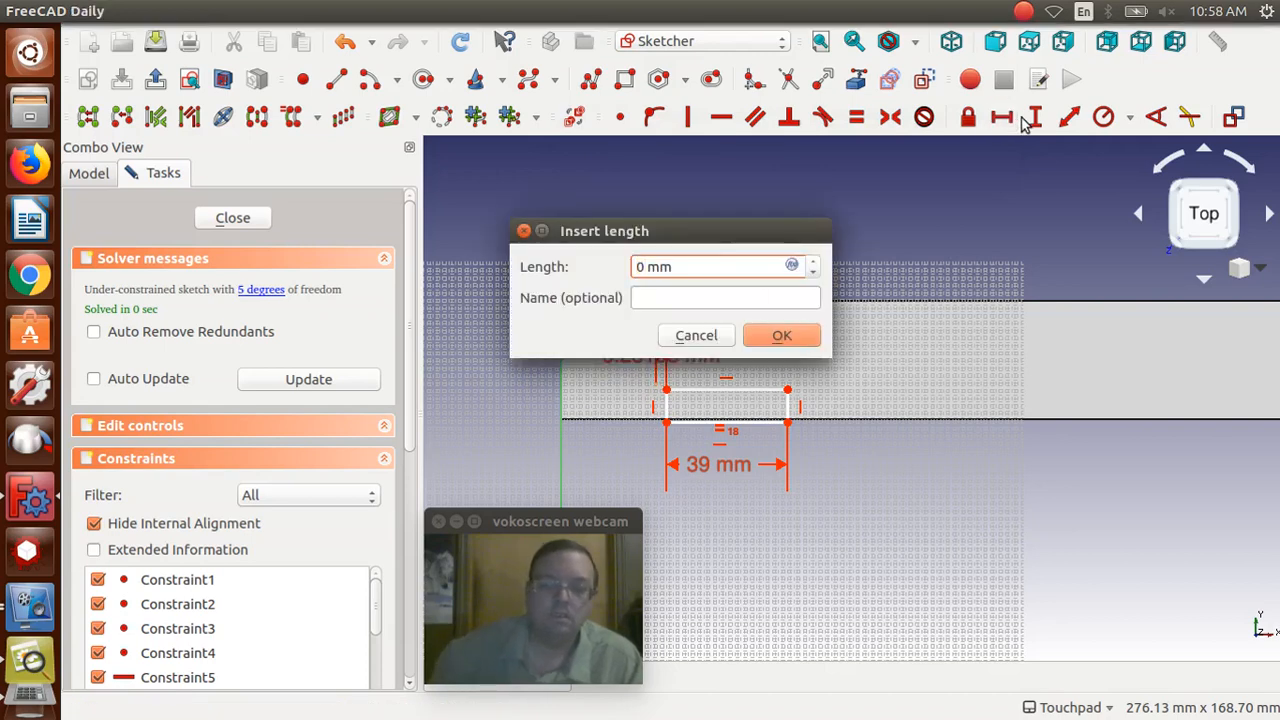
{"action": "left_click", "coordinate": [772, 334]}
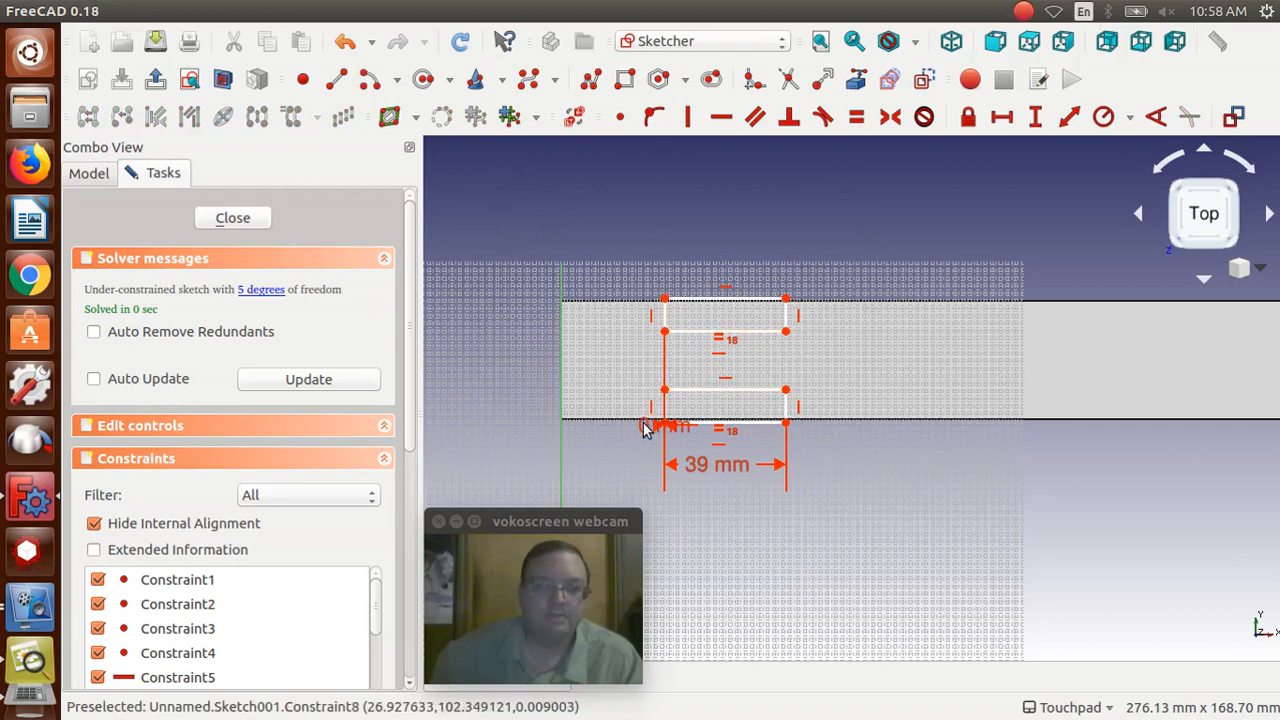
{"action": "left_click_drag", "start_coordinate": [645, 440], "coordinate": [660, 358]}
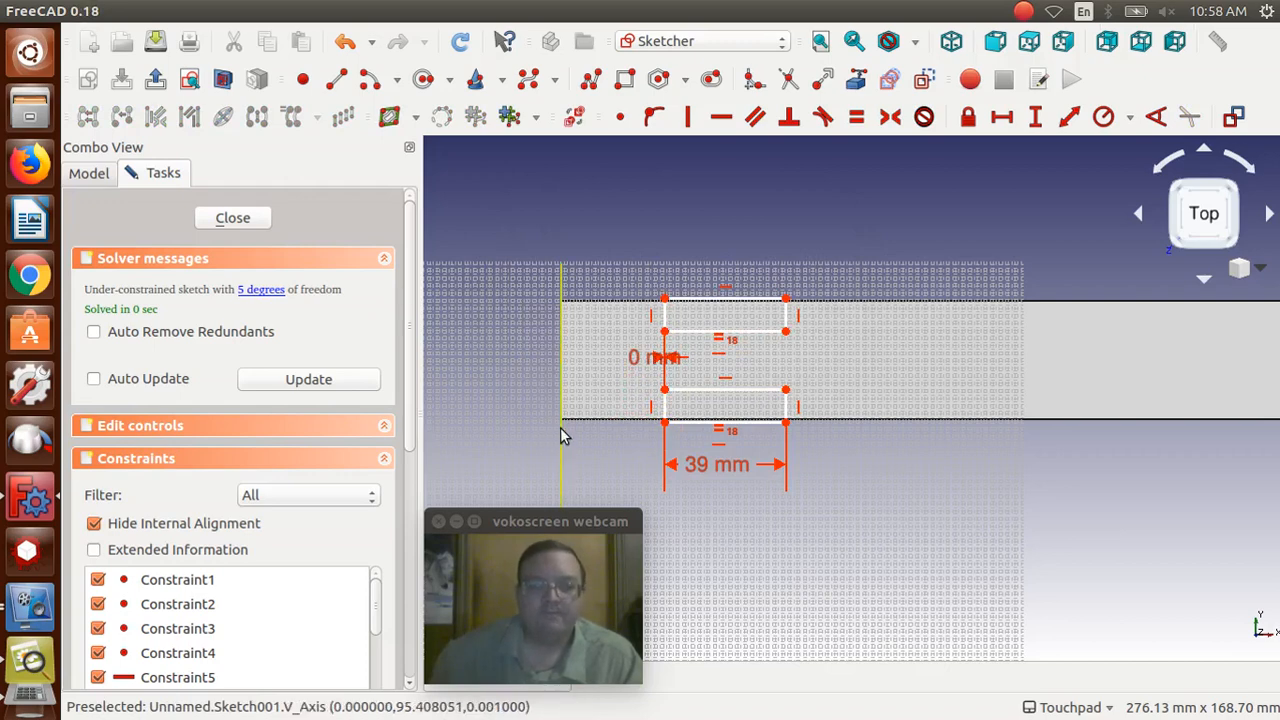
Step: Set the horizontal distance from the vertical axis to the lower rectangle's bottom-left corner to 25.4 mm, placing the dimension outside the board
{"action": "left_click", "coordinate": [665, 422]}
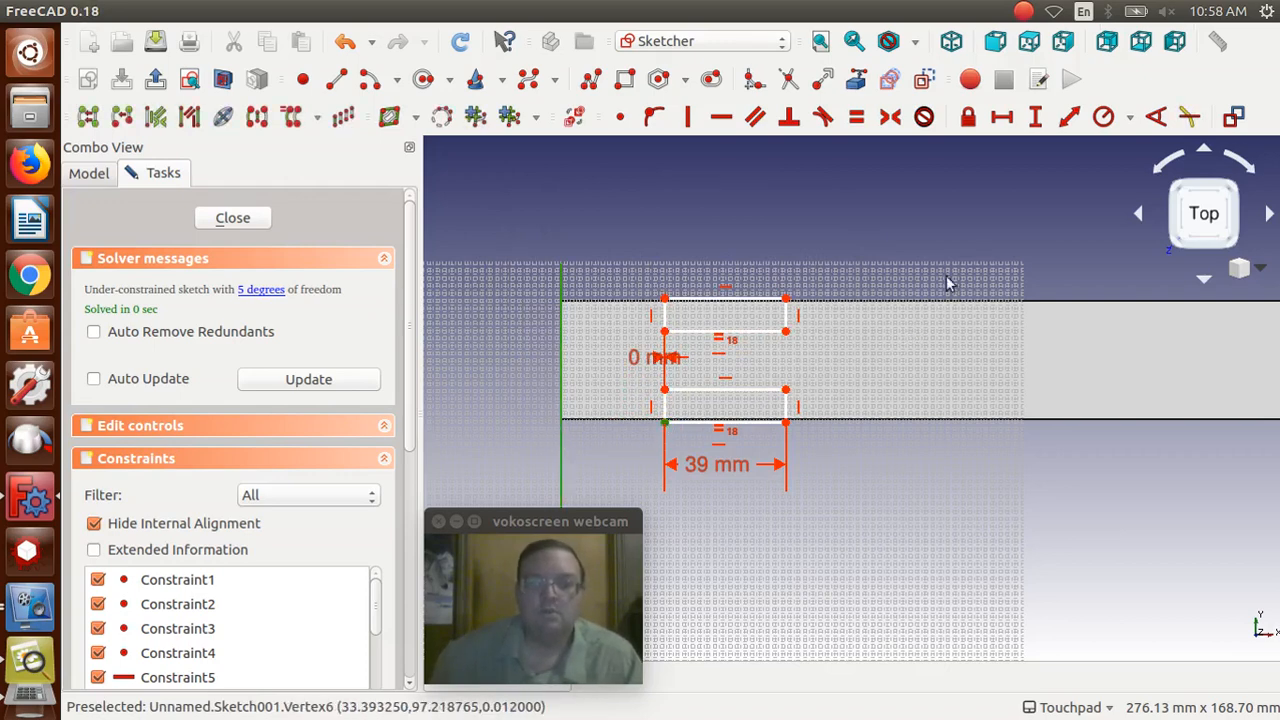
{"action": "left_click", "coordinate": [1003, 118]}
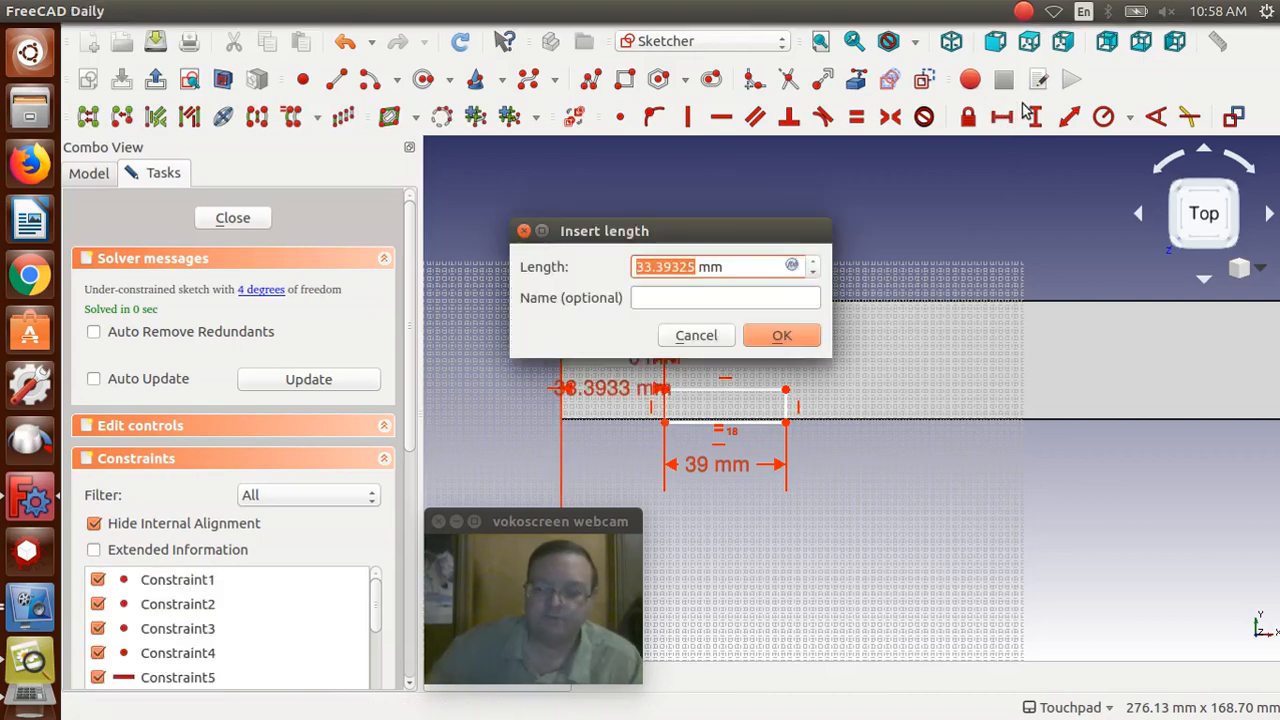
{"action": "type", "text": "25.4"}
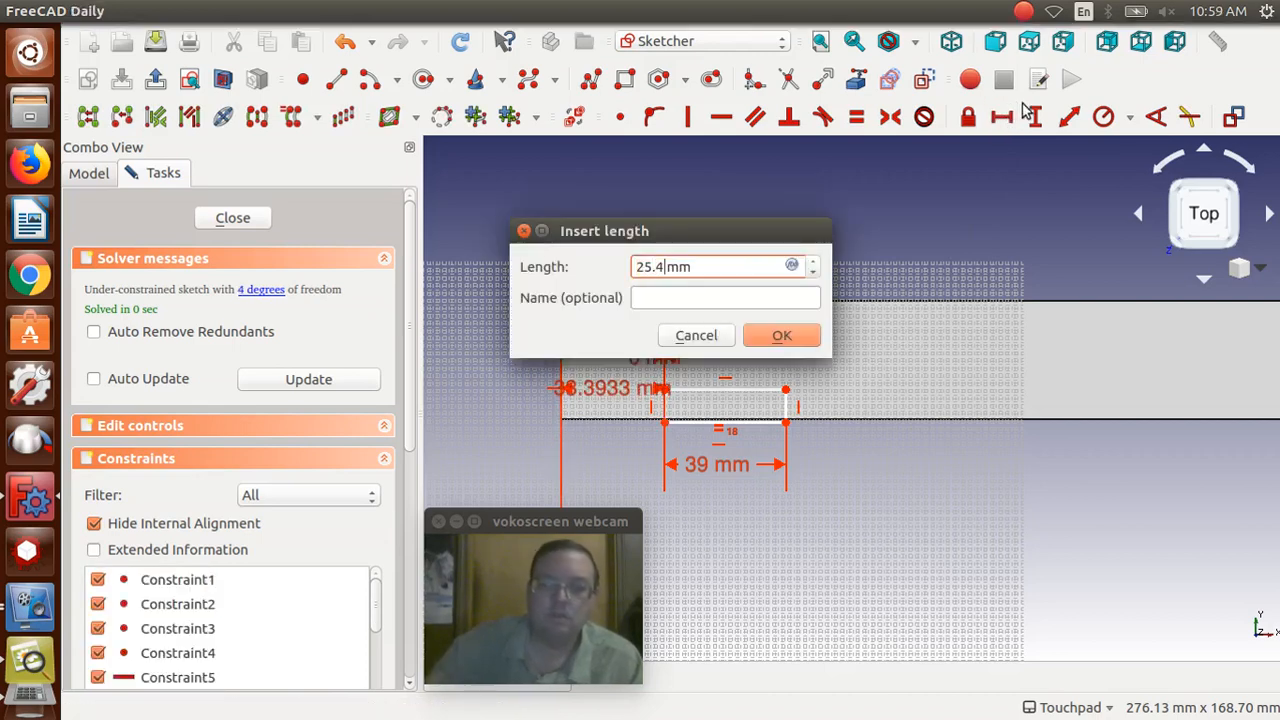
{"action": "key", "text": "Return"}
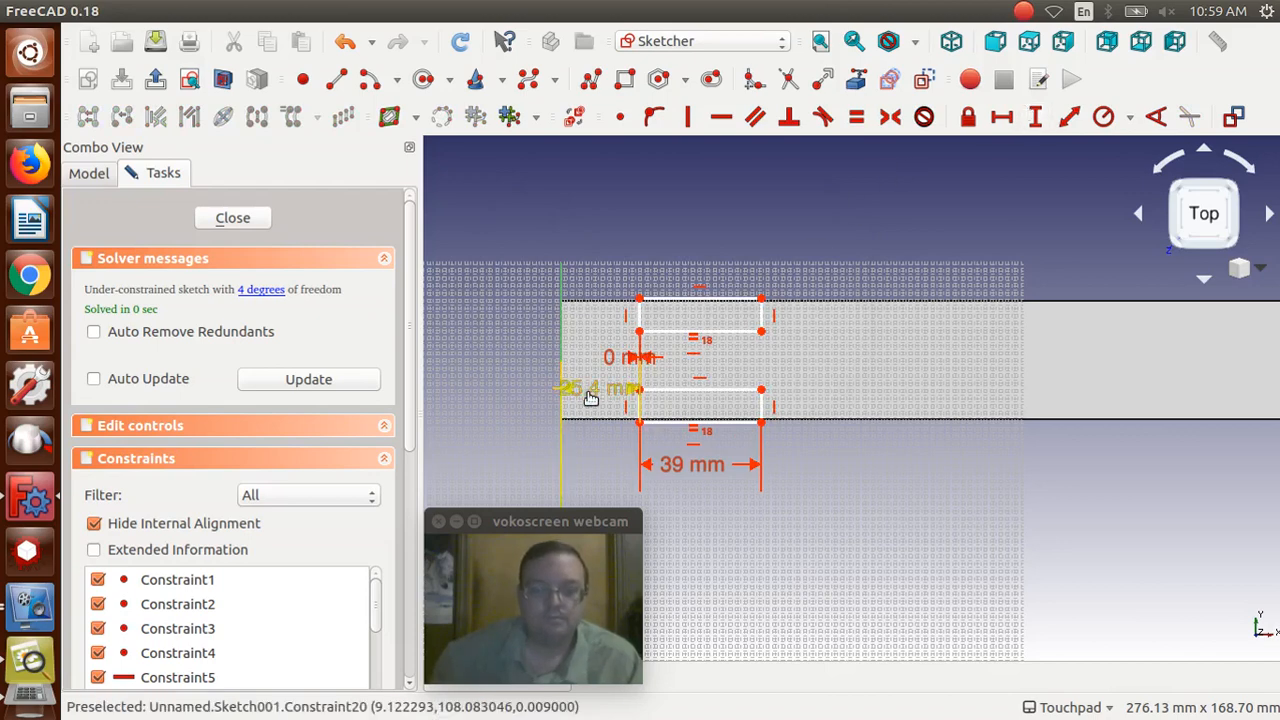
{"action": "mouse_move", "coordinate": [589, 394]}
{"action": "left_mouse_down"}
{"action": "mouse_move", "coordinate": [514, 418]}
{"action": "mouse_move", "coordinate": [508, 434]}
{"action": "left_mouse_up"}
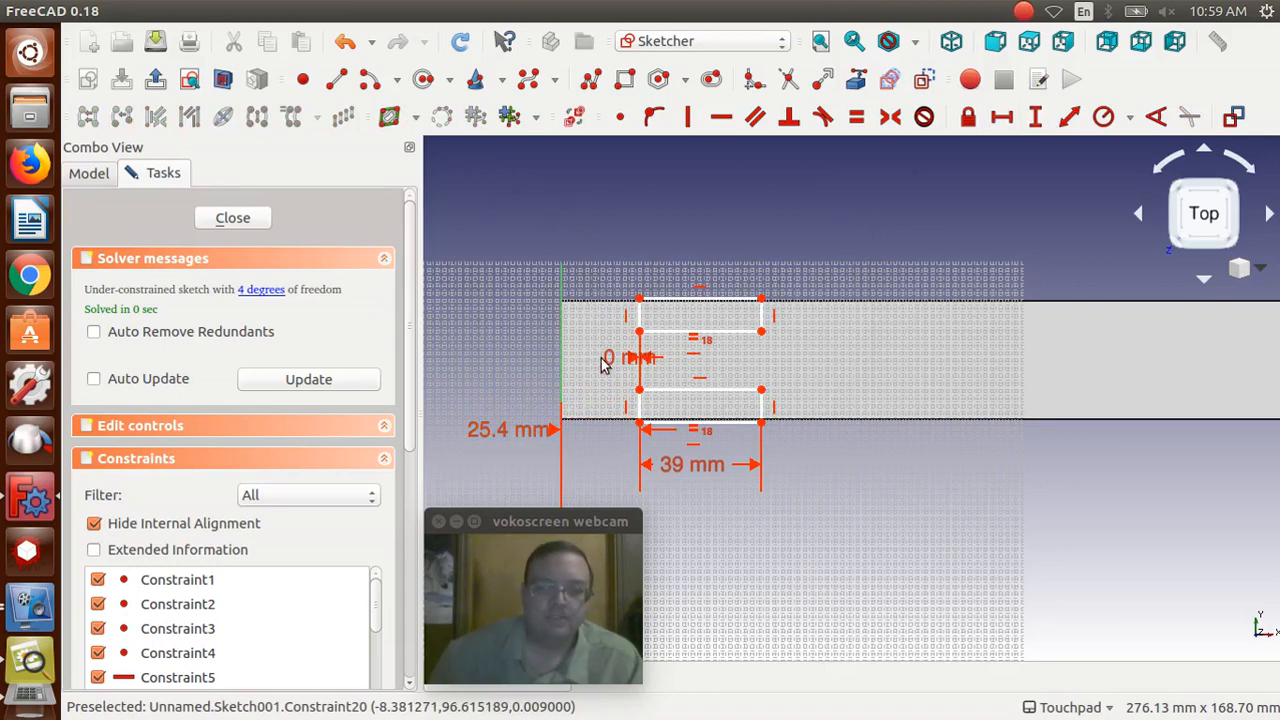
Step: Set the lower rectangle's left side to 12.7 mm according to the plan, and constrain the upper rectangle's left side to equal length
{"action": "left_click", "coordinate": [30, 664]}
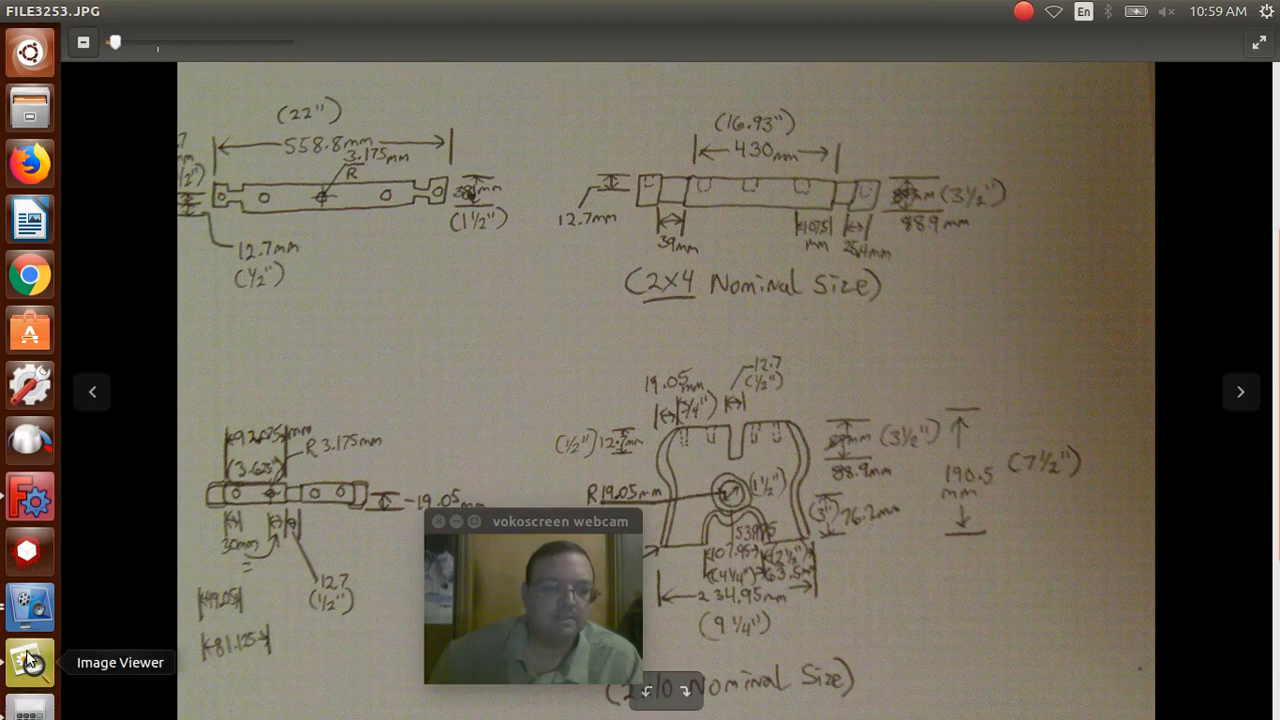
{"action": "left_click", "coordinate": [30, 497]}
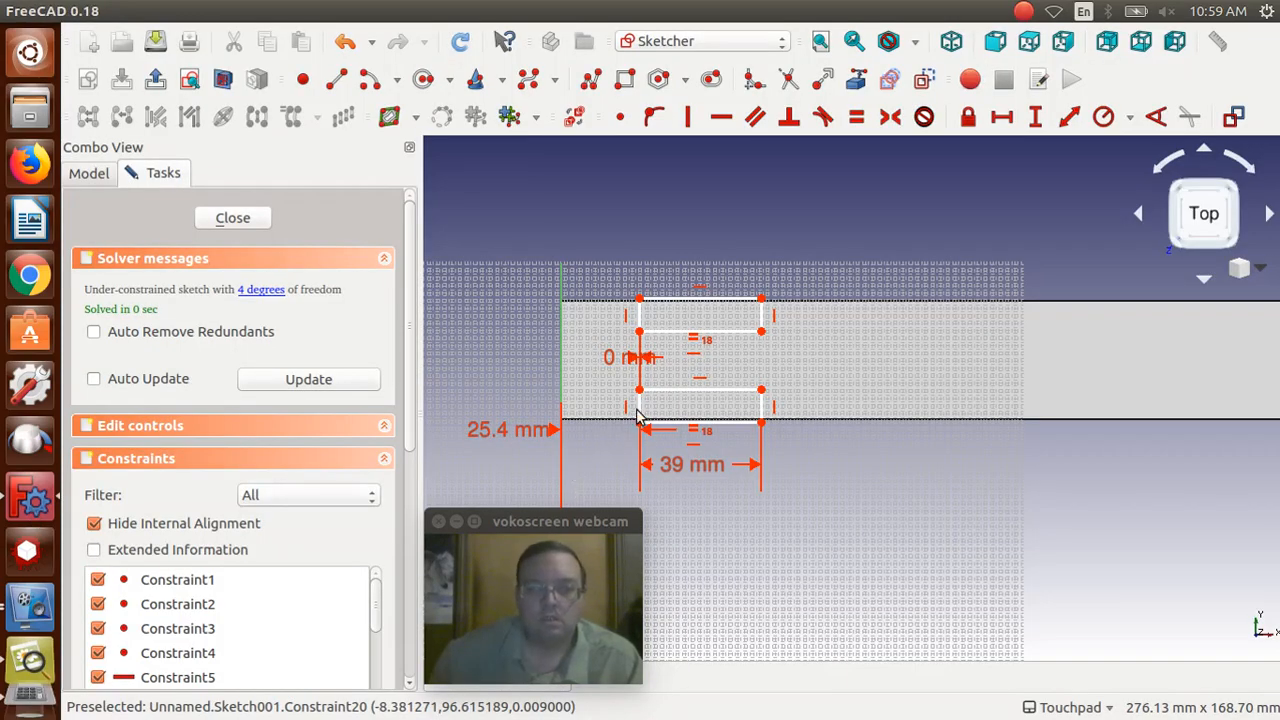
{"action": "left_click", "coordinate": [642, 408]}
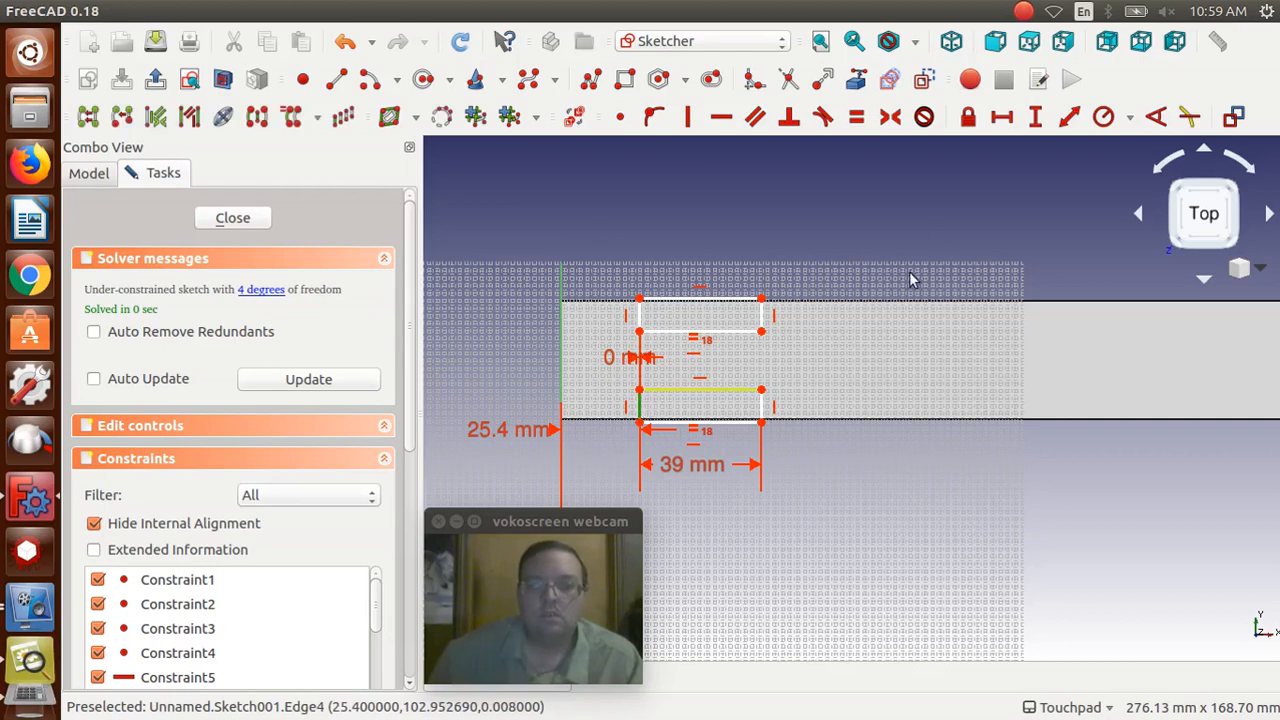
{"action": "left_click", "coordinate": [1038, 117]}
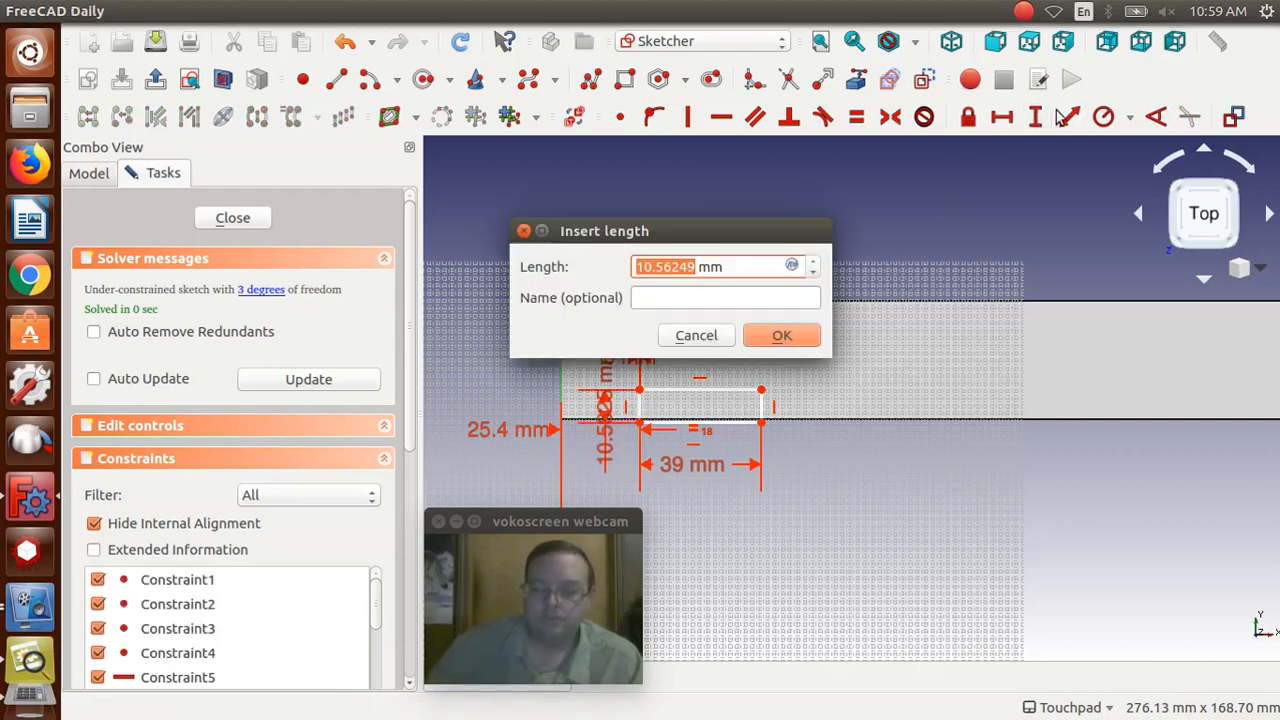
{"action": "type", "text": "12.7"}
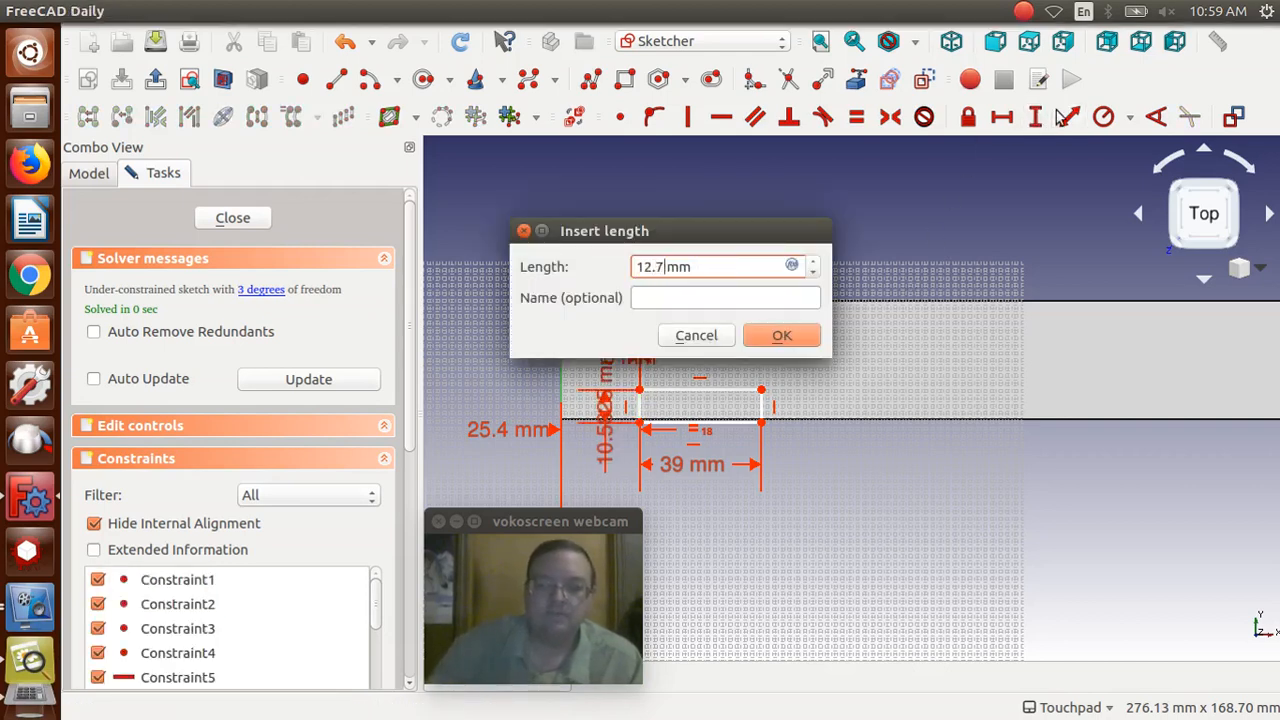
{"action": "key", "text": "Return"}
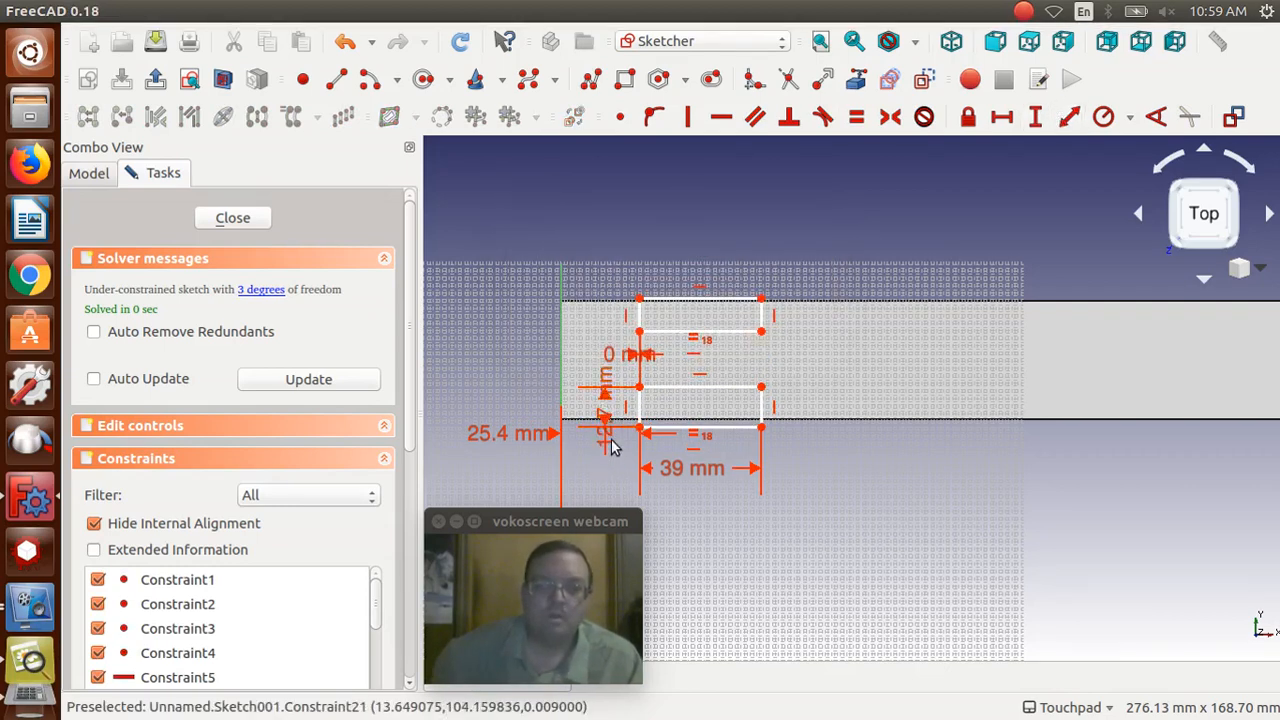
{"action": "left_click_drag", "start_coordinate": [610, 456], "coordinate": [609, 482]}
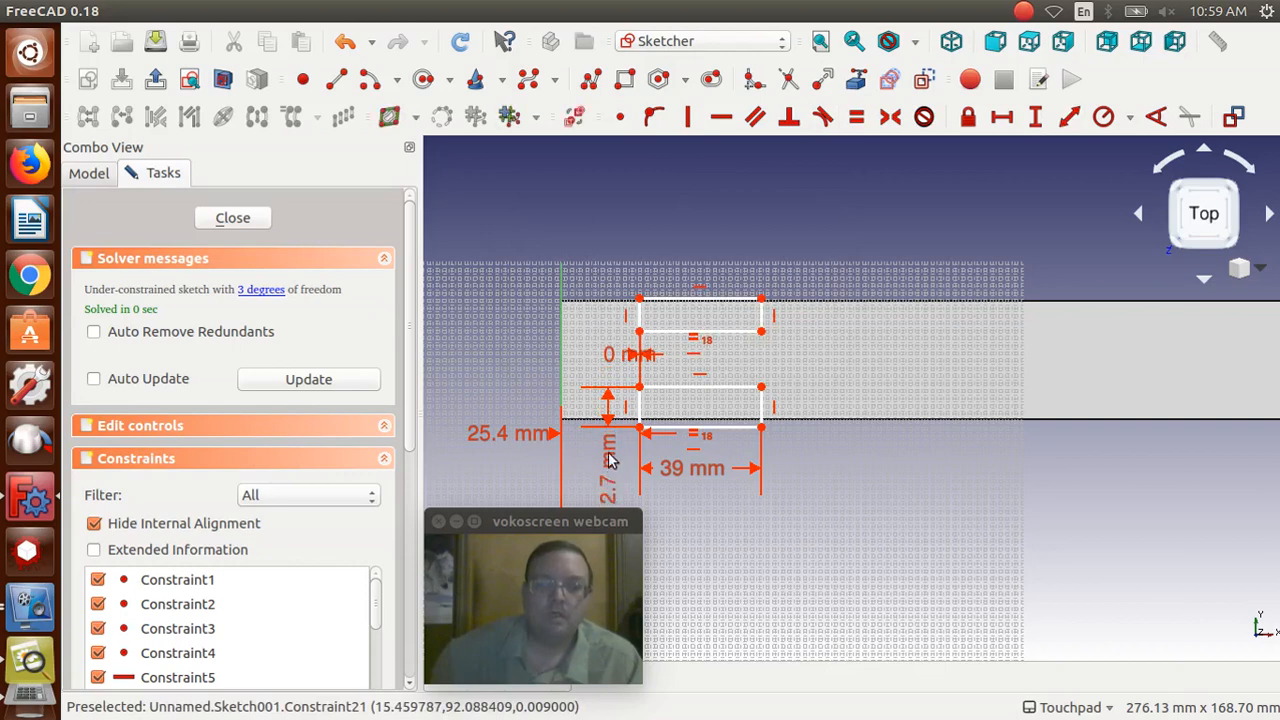
{"action": "left_click", "coordinate": [641, 407]}
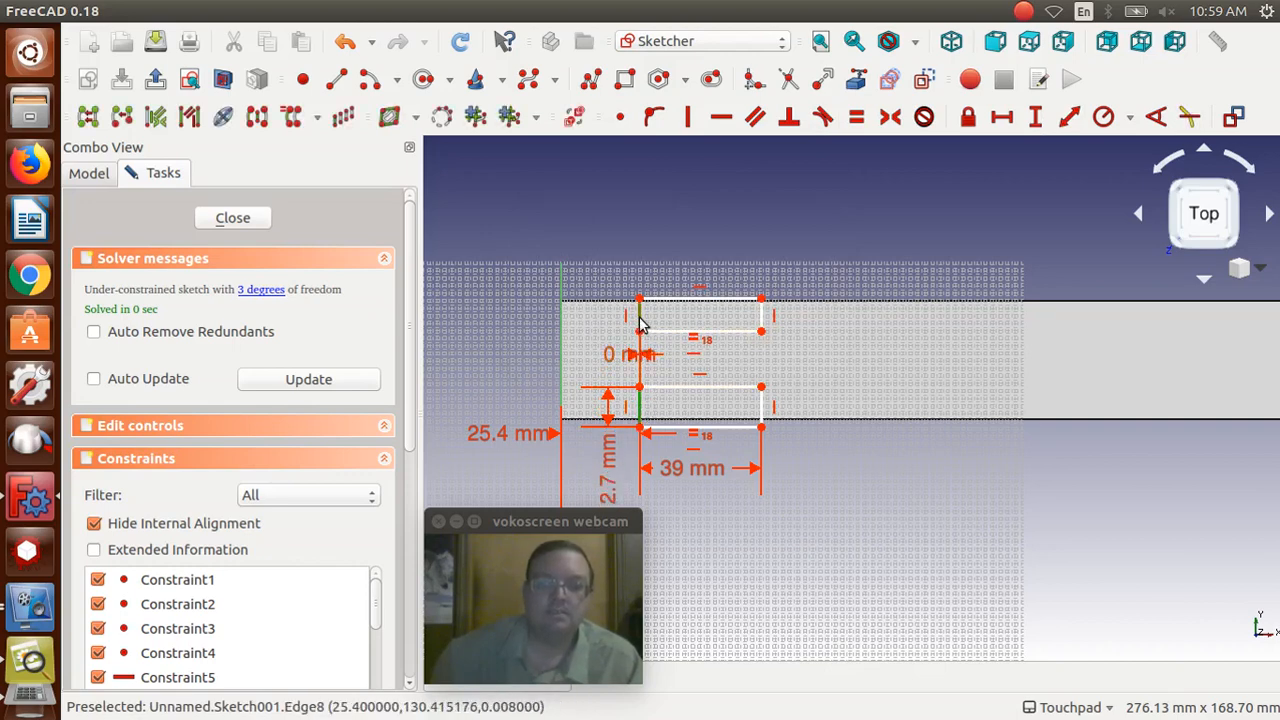
{"action": "left_click", "coordinate": [858, 118]}
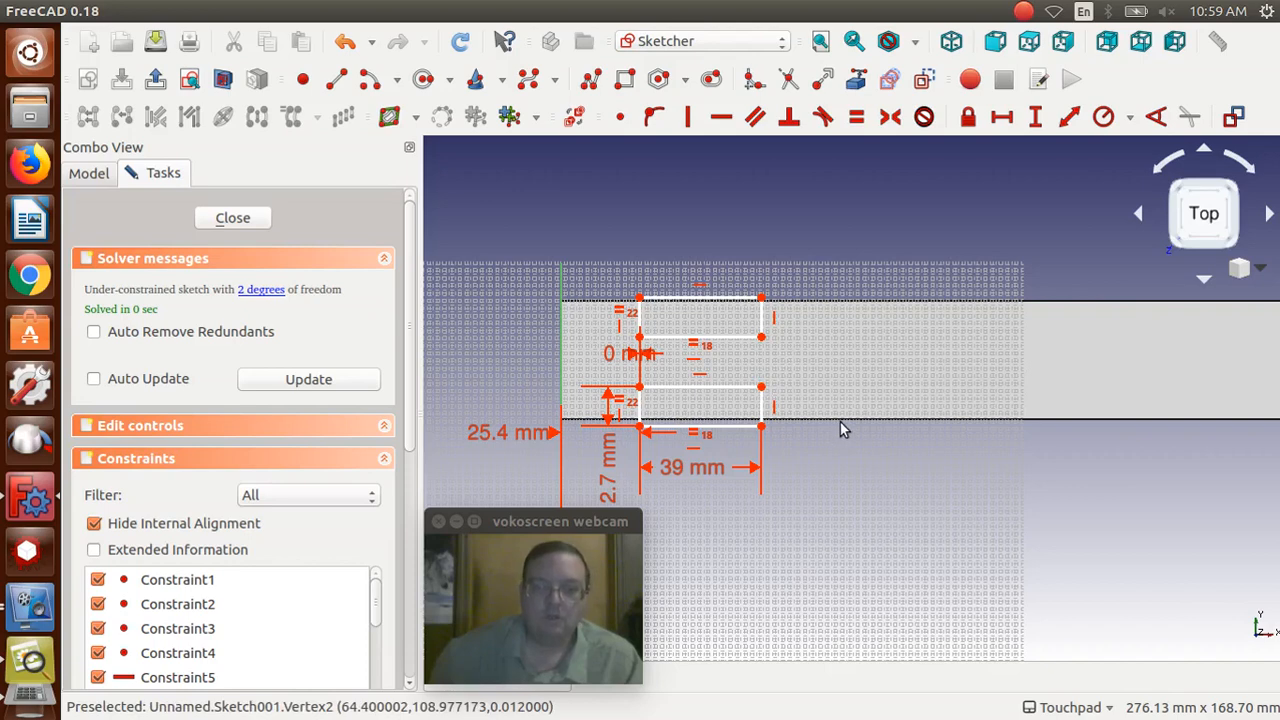
Step: Set the vertical distance from the horizontal axis to the lower rectangle's bottom-left corner to 98.425 mm, checking the value in Calculator
{"action": "scroll", "coordinate": [840, 429], "scroll_direction": "down", "scroll_amount": 3}
{"action": "scroll", "coordinate": [840, 429], "scroll_direction": "up", "scroll_amount": 2}
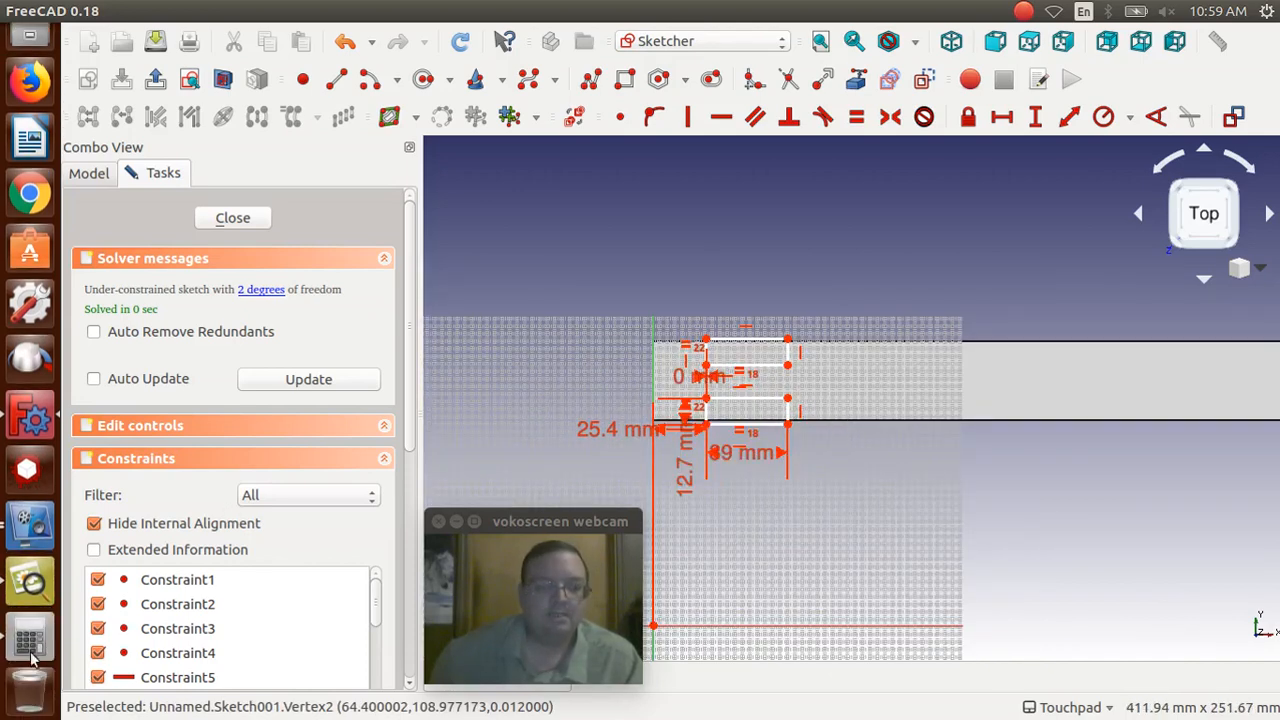
{"action": "left_click", "coordinate": [30, 652]}
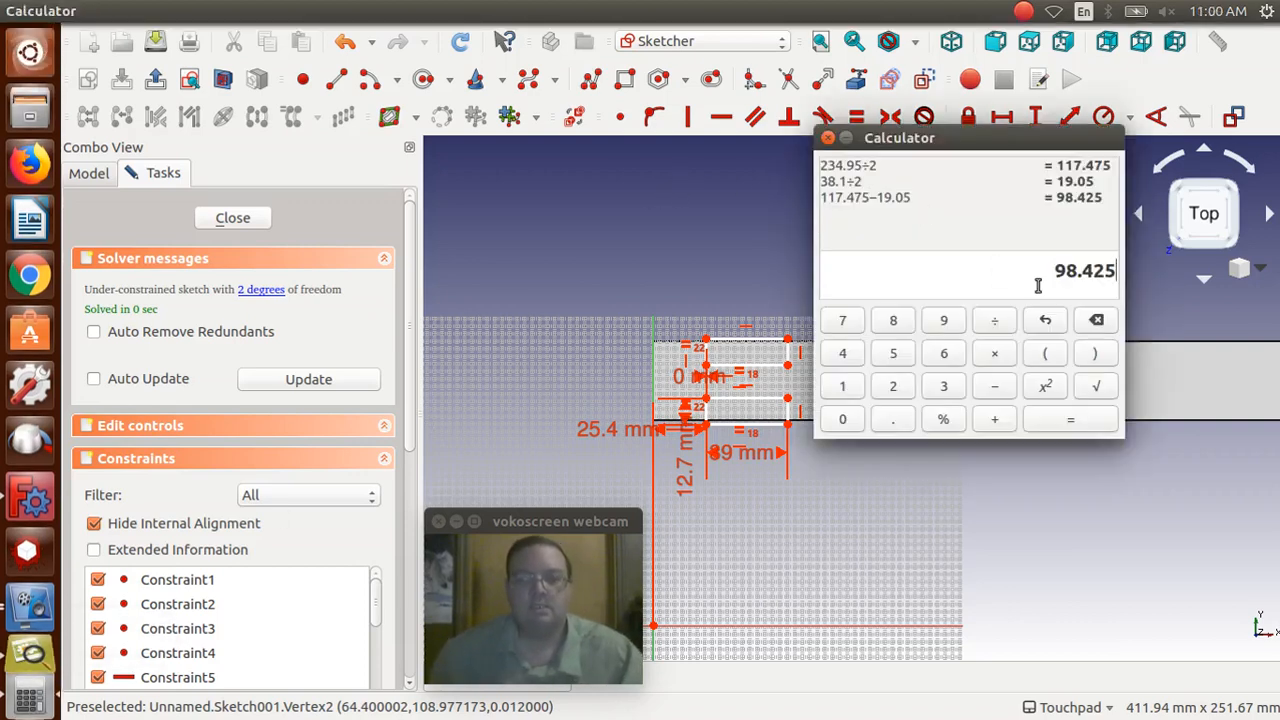
{"action": "left_click", "coordinate": [707, 428]}
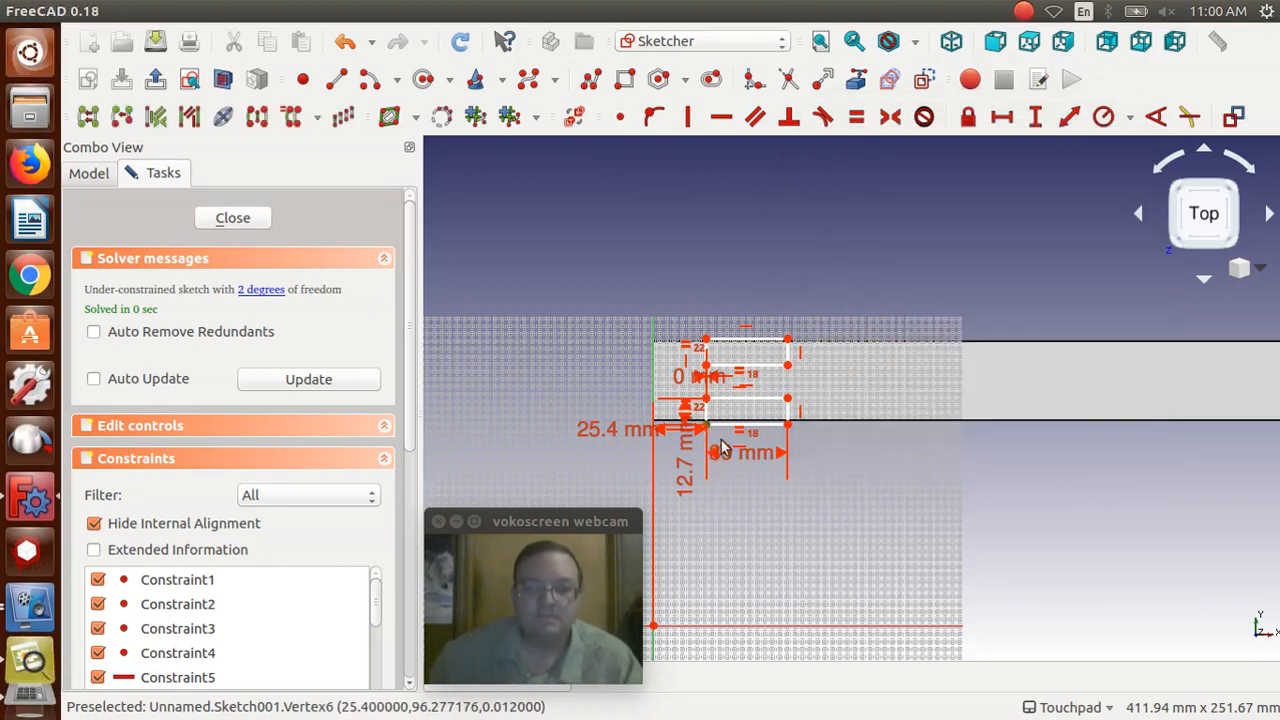
{"action": "left_click", "coordinate": [693, 628]}
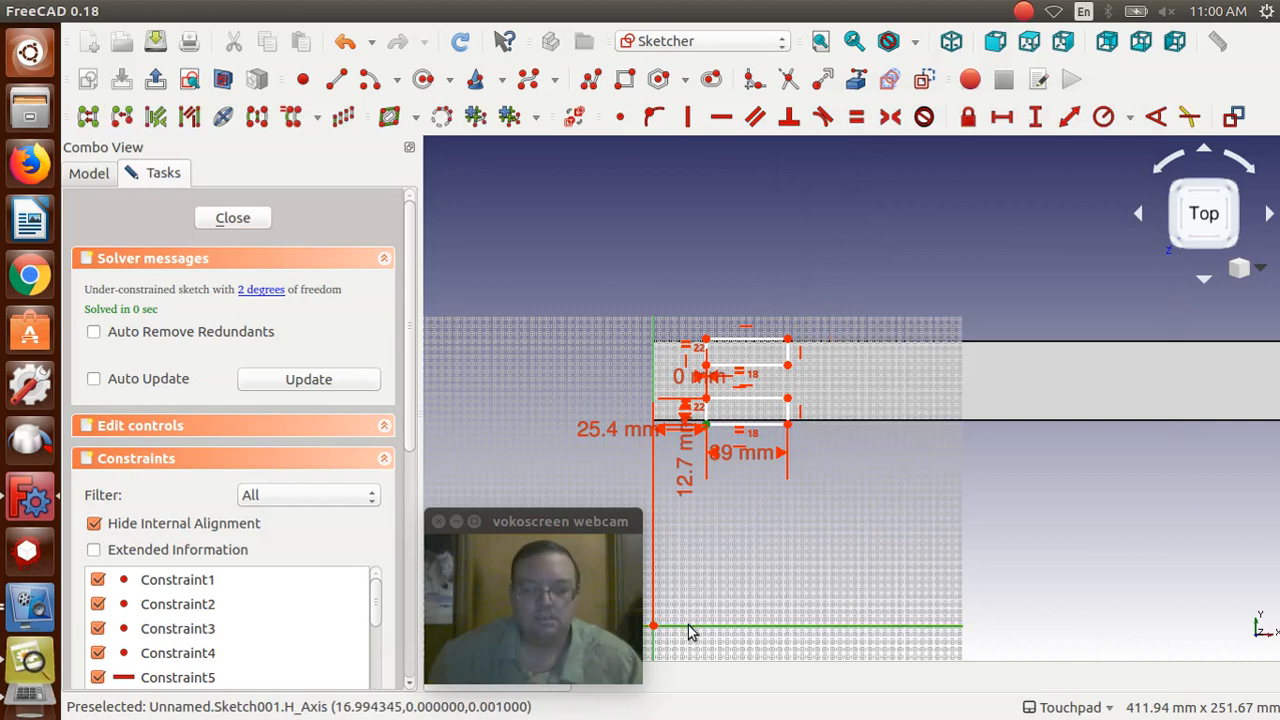
{"action": "left_click", "coordinate": [1038, 120]}
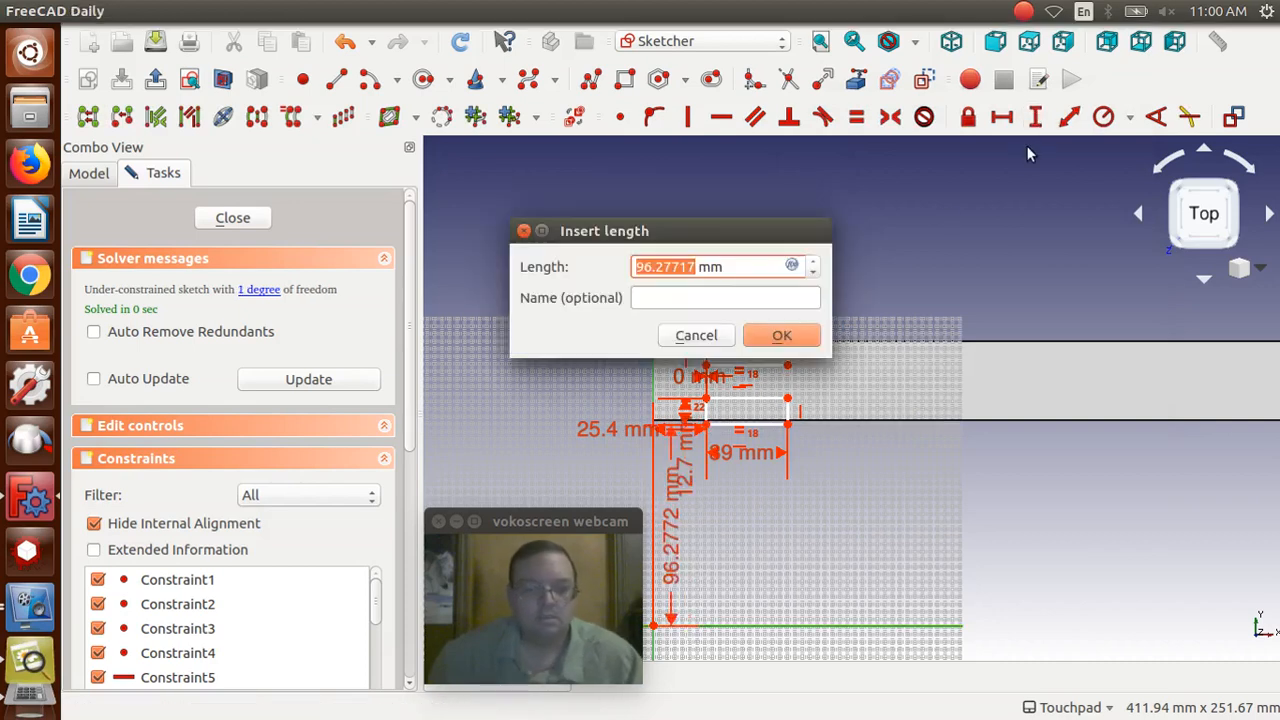
{"action": "type", "text": "98.425"}
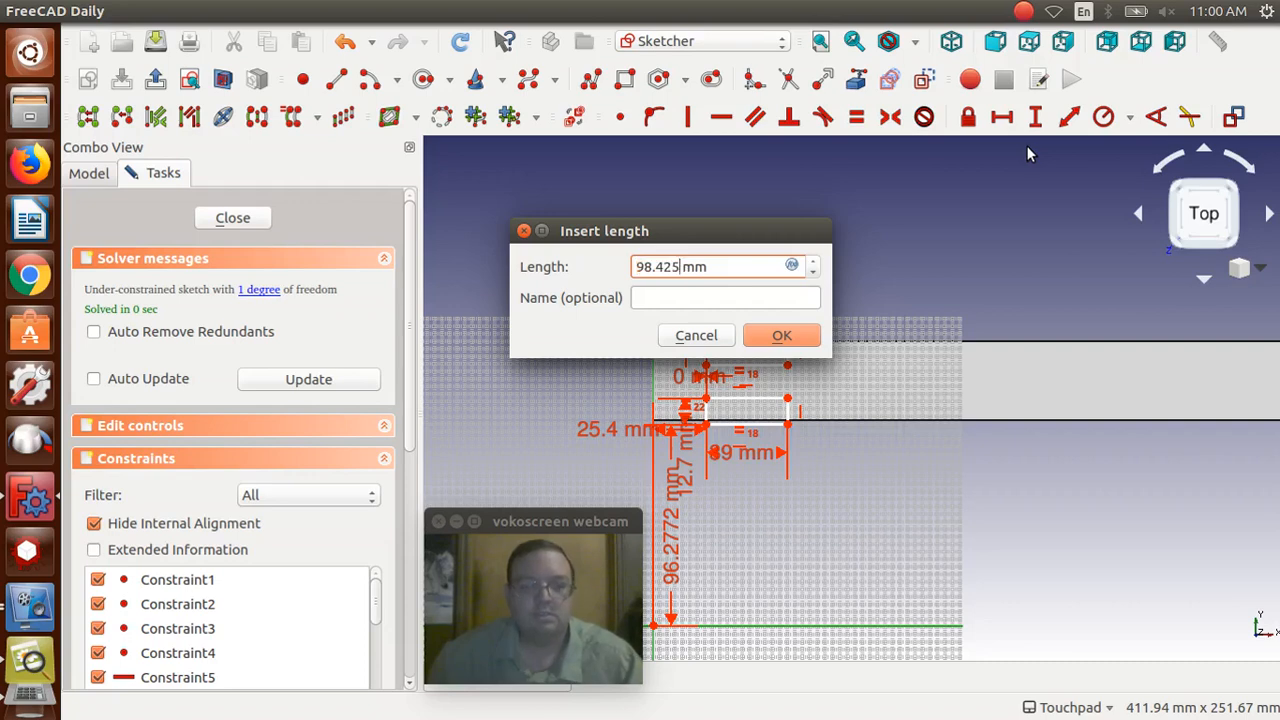
{"action": "left_click", "coordinate": [784, 338]}
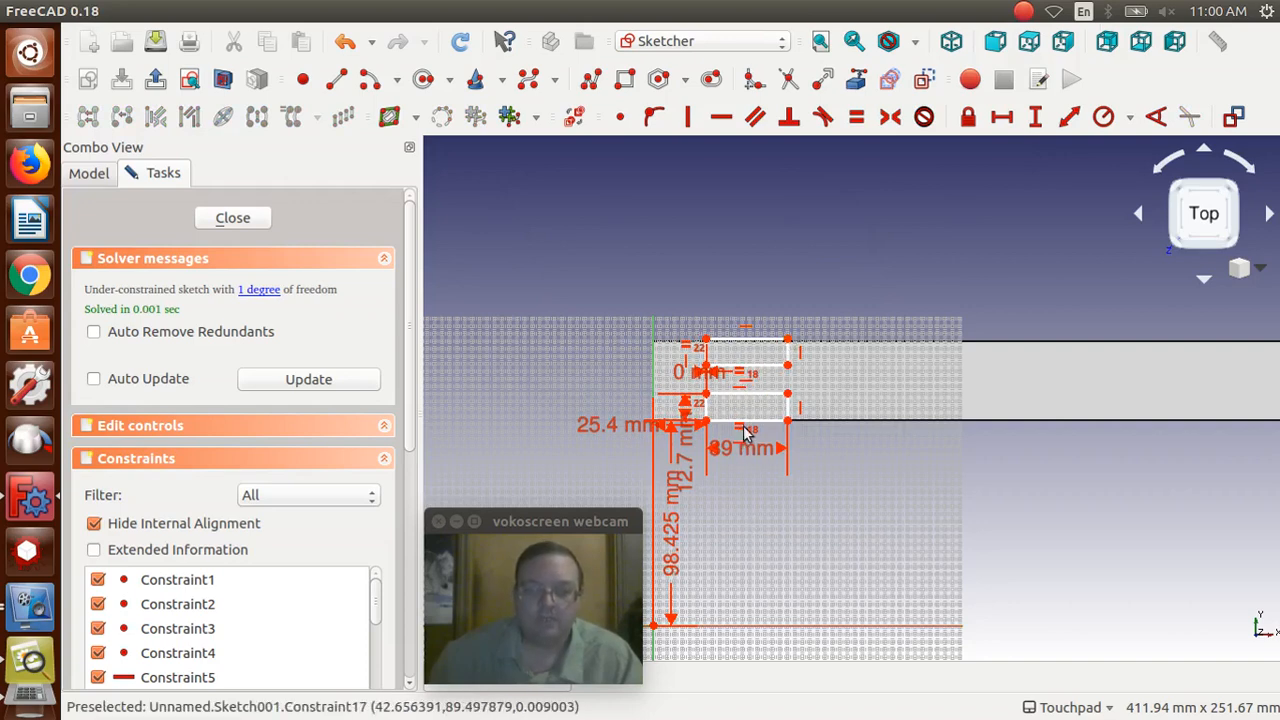
Step: Set the vertical gap between the two rectangles' facing right corners to 12.7 mm and close the sketch
{"action": "left_click", "coordinate": [787, 367]}
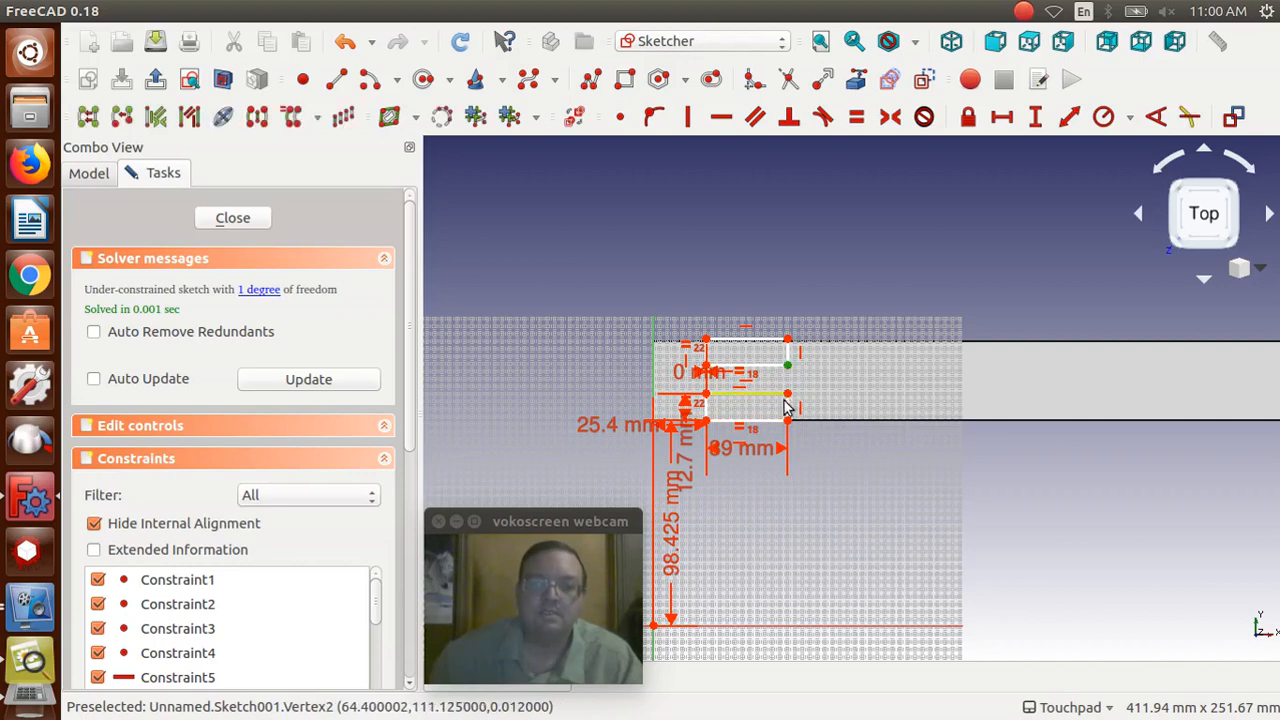
{"action": "left_click", "coordinate": [788, 394]}
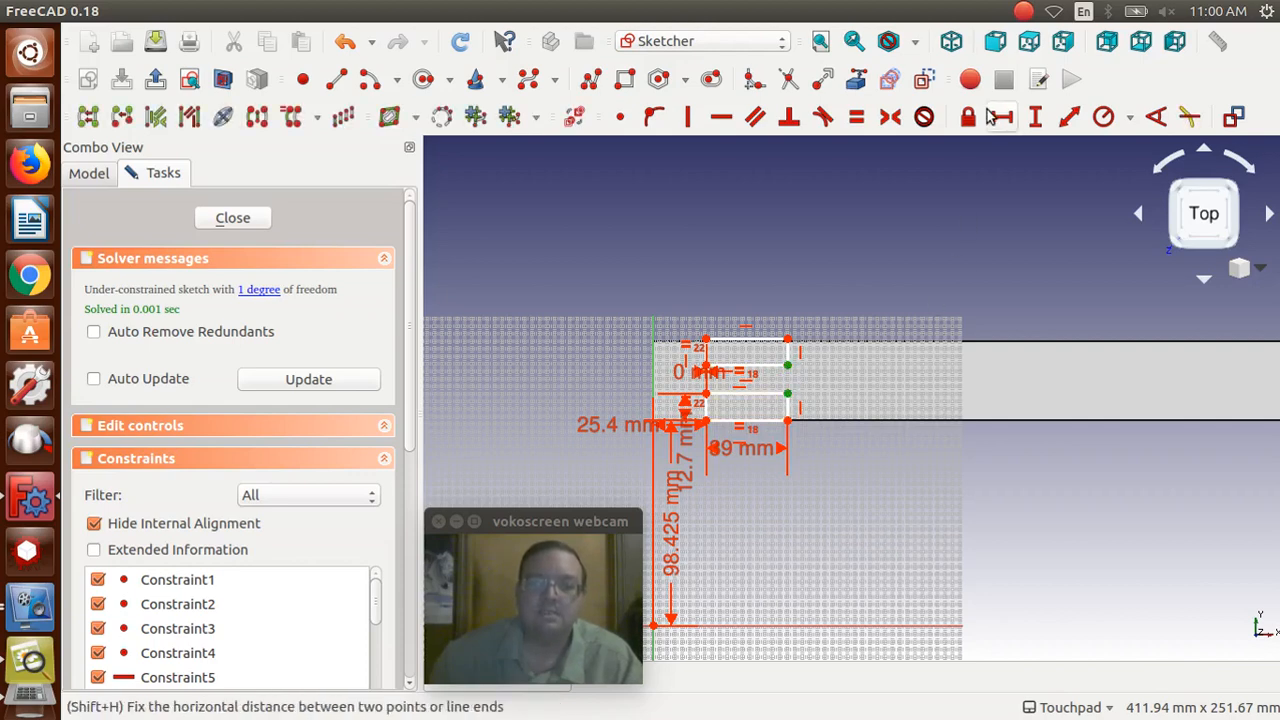
{"action": "left_click", "coordinate": [1037, 117]}
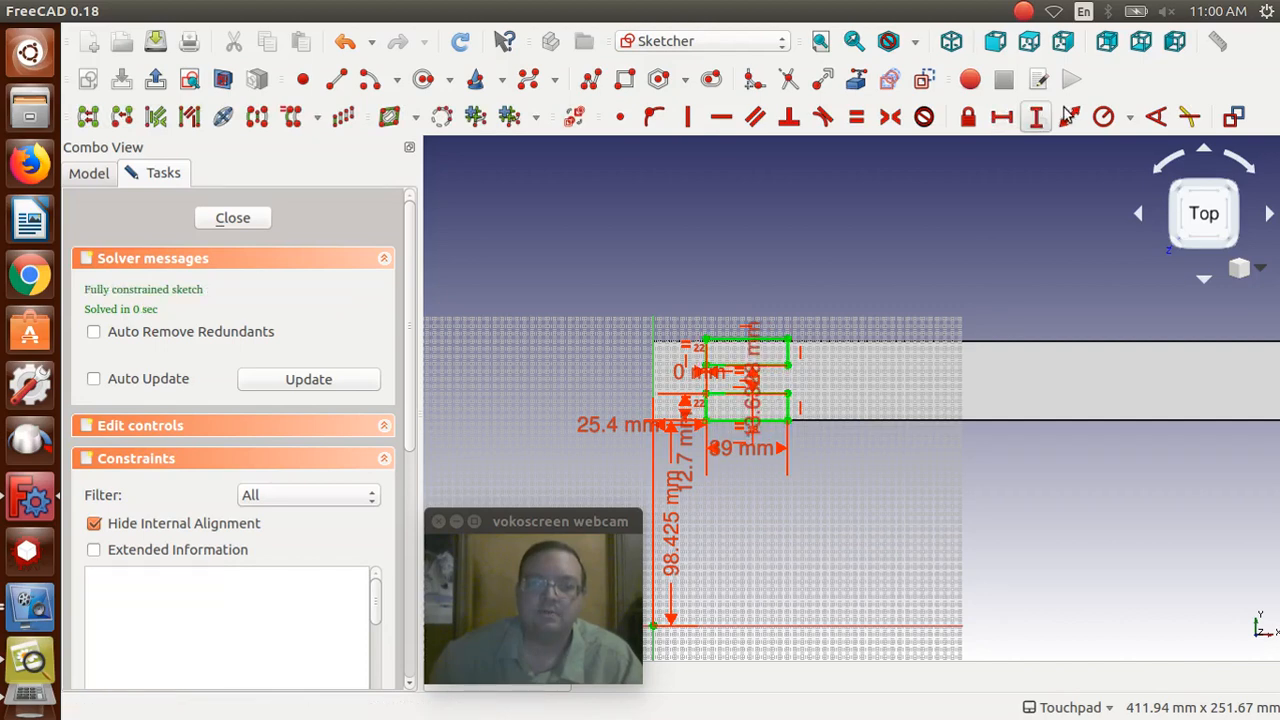
{"action": "type", "text": "12.7"}
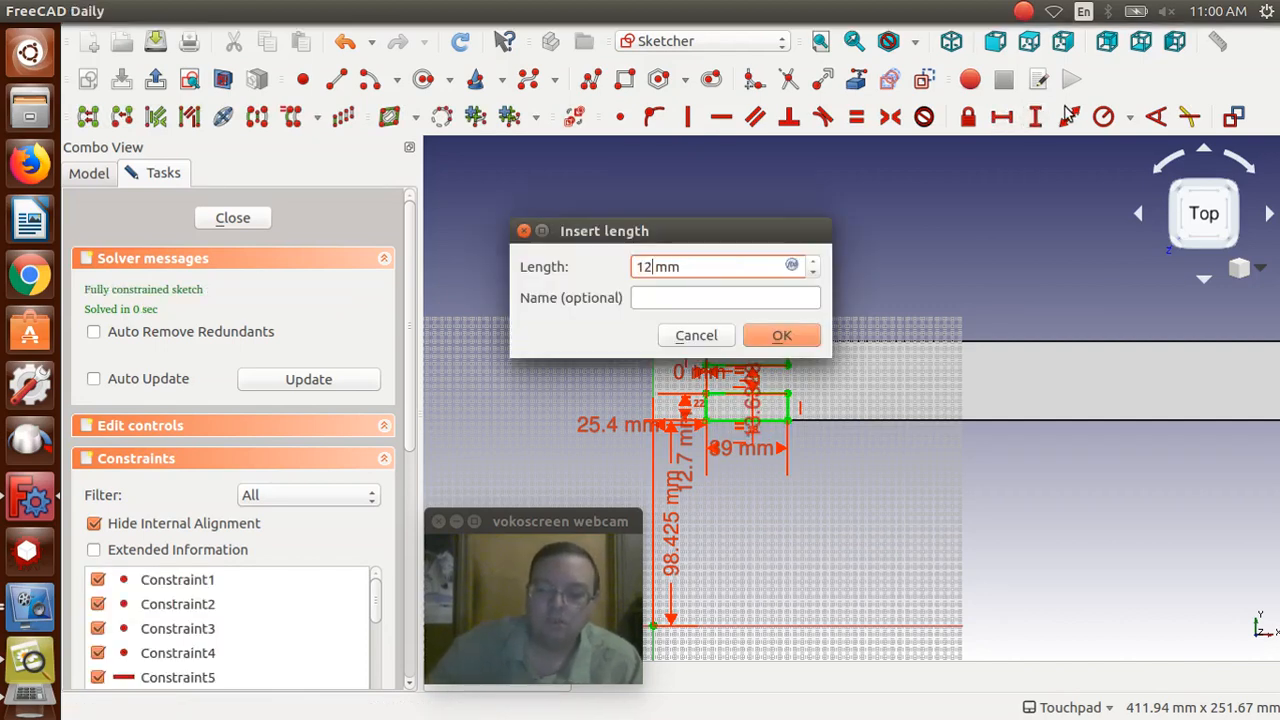
{"action": "left_click", "coordinate": [782, 337]}
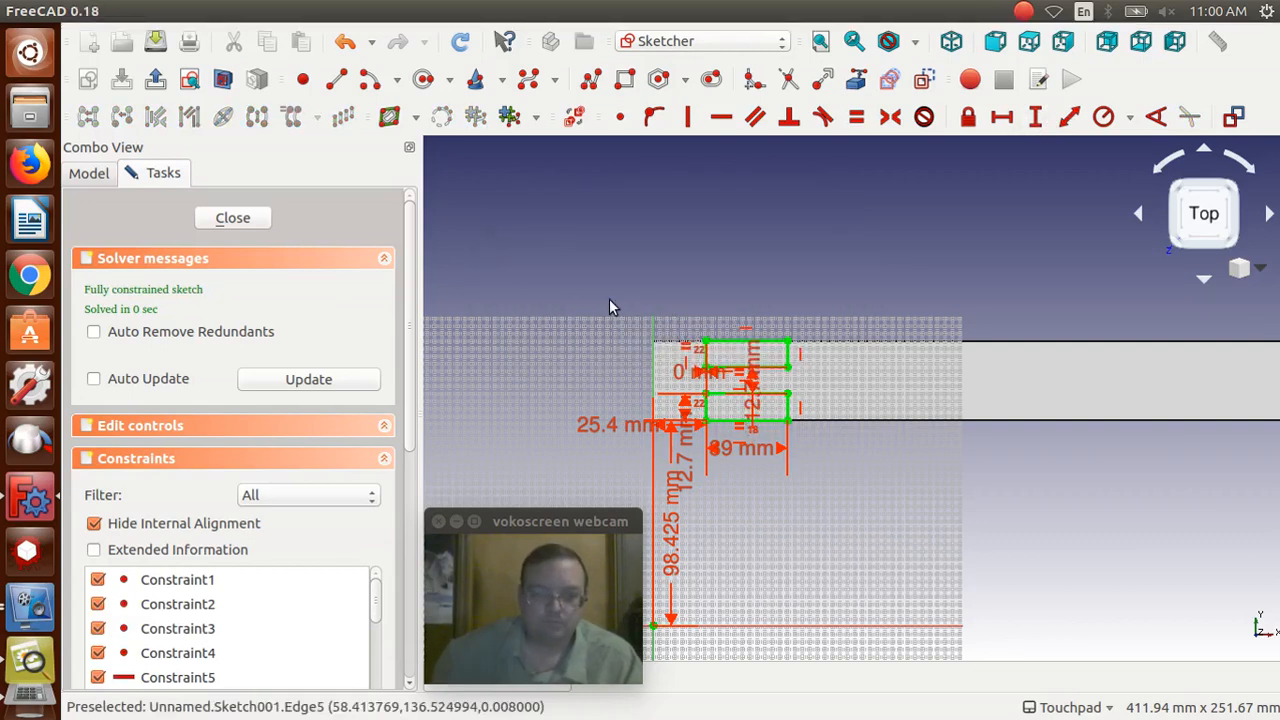
{"action": "left_click", "coordinate": [233, 218]}
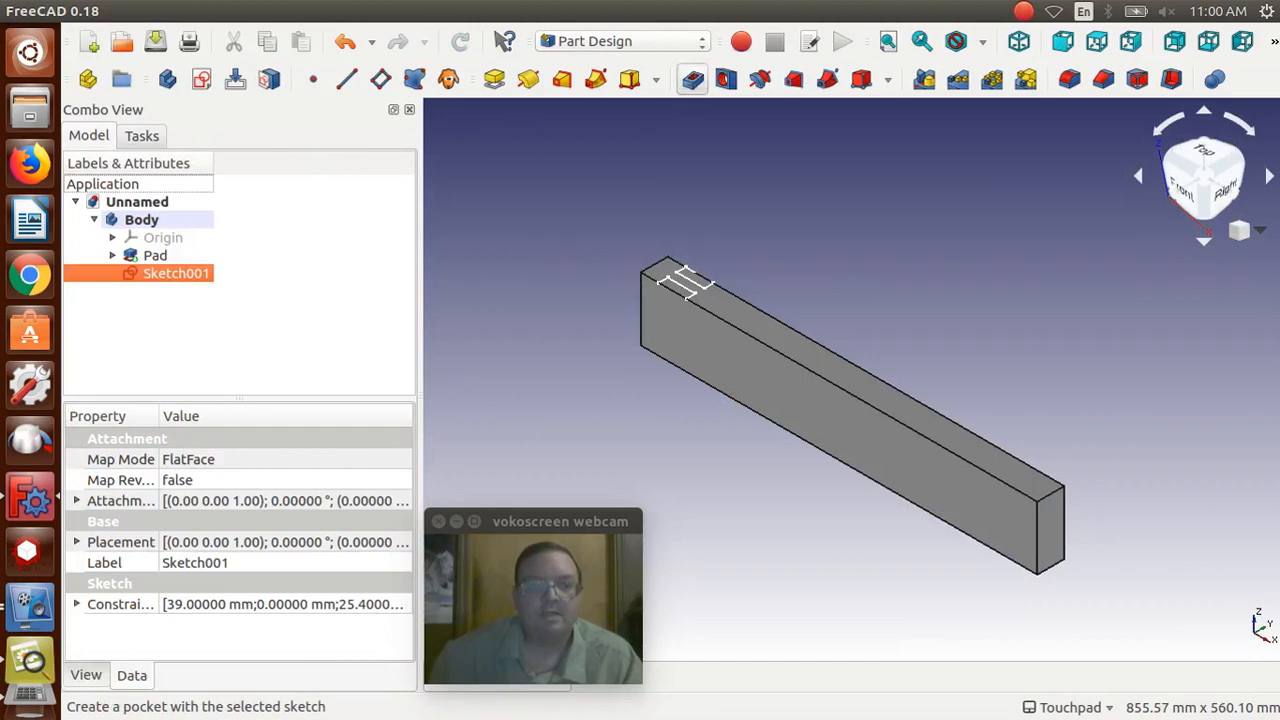
Step: Cut the two-rectangle notch sketch through the whole board with a Through all pocket
{"action": "left_click", "coordinate": [692, 82]}
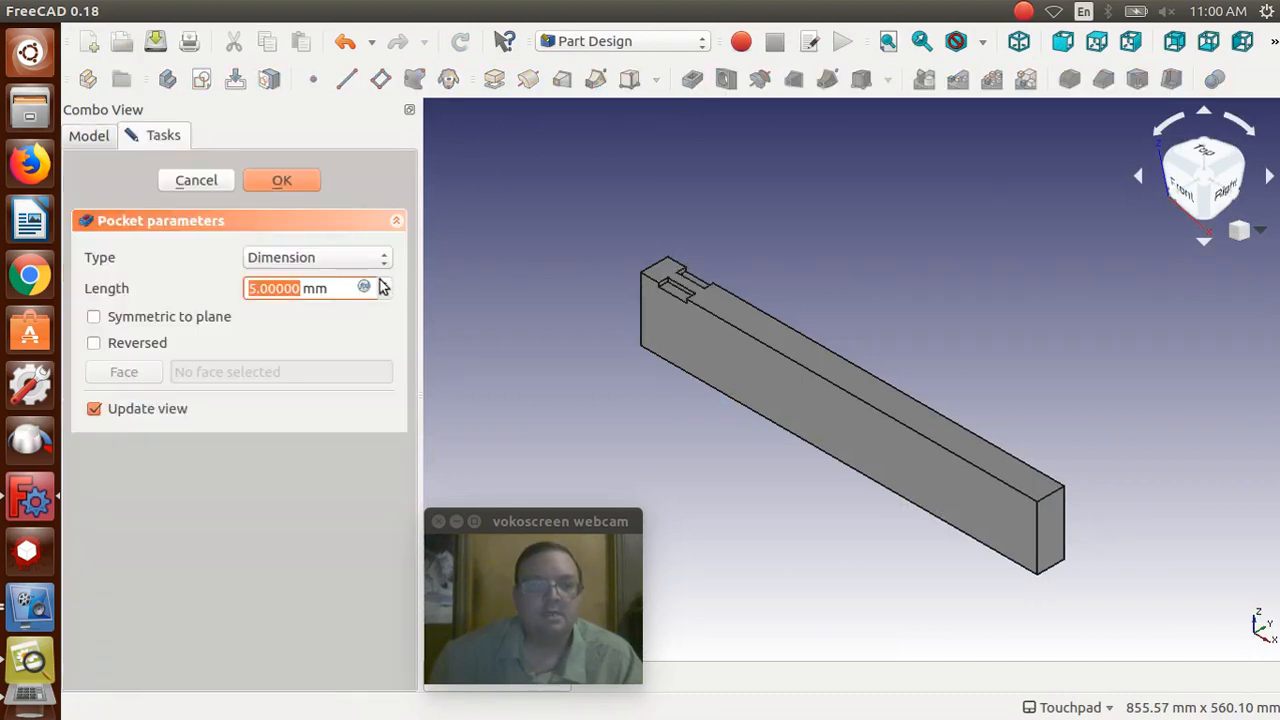
{"action": "left_click", "coordinate": [333, 256]}
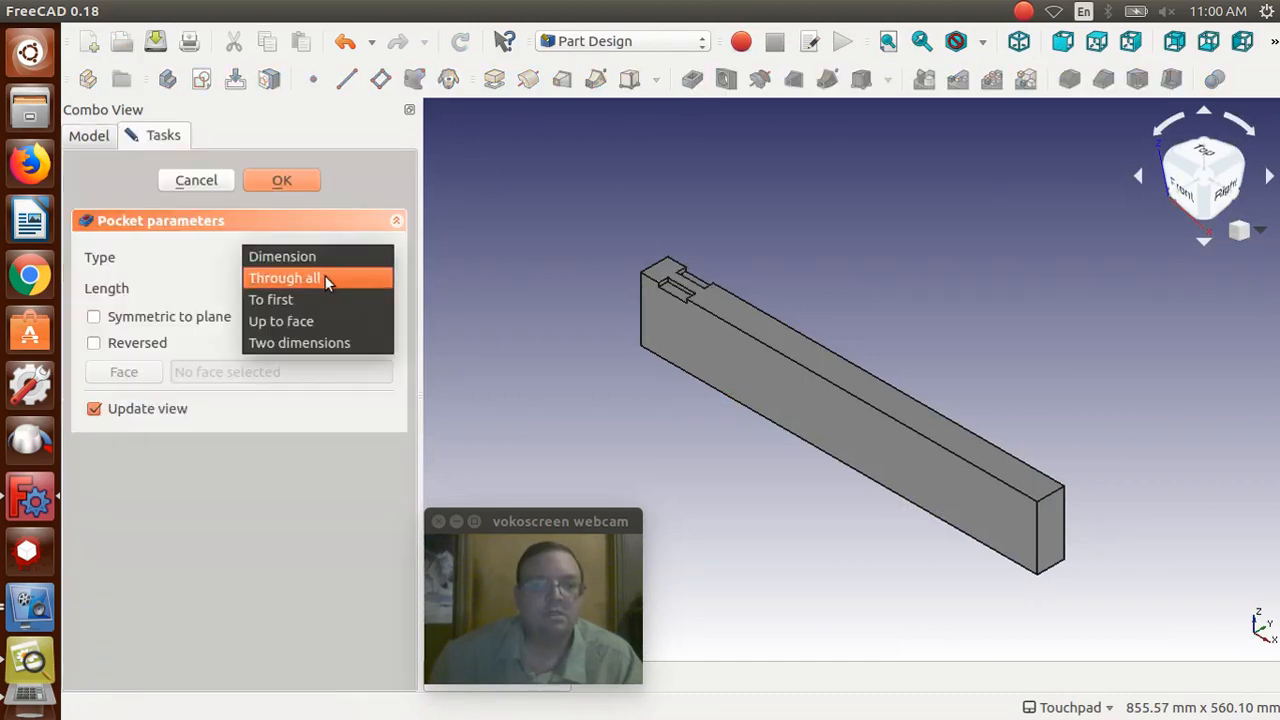
{"action": "left_click", "coordinate": [325, 278]}
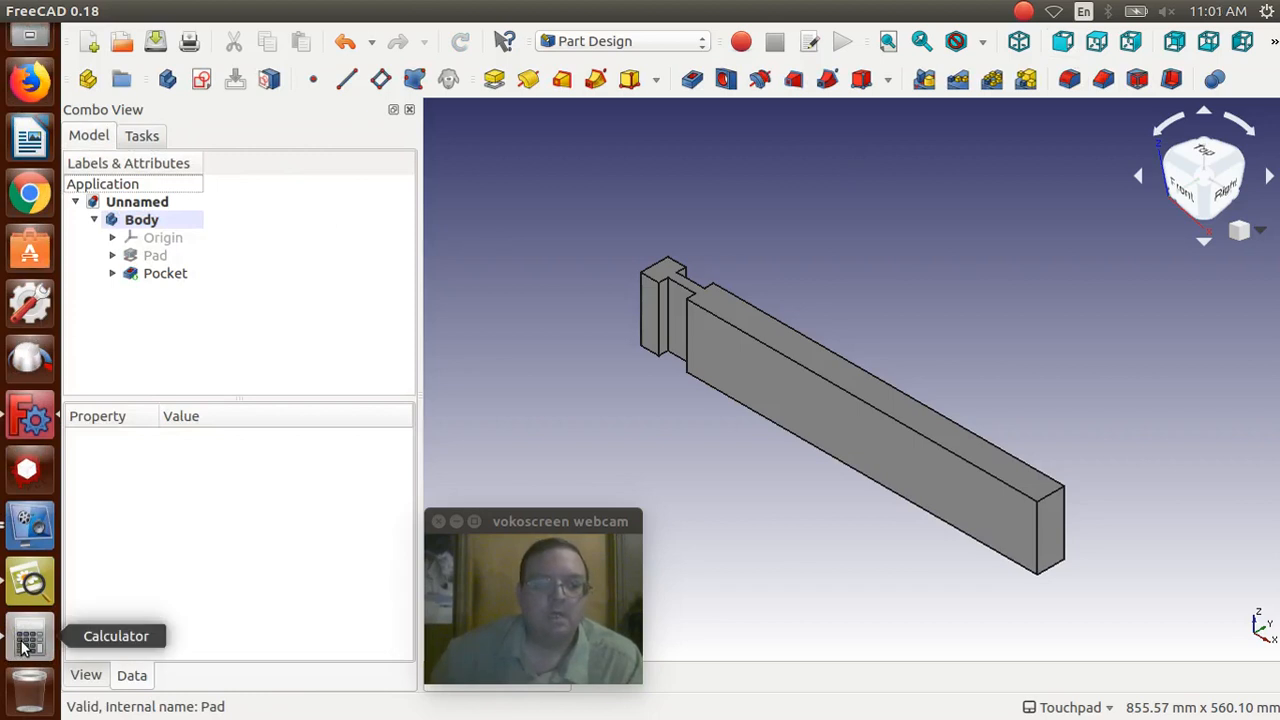
Step: Switch to Calculator, clear the old entry, compute 558.8−50.8−39, and return to the FreeCAD model
{"action": "left_click", "coordinate": [28, 642]}
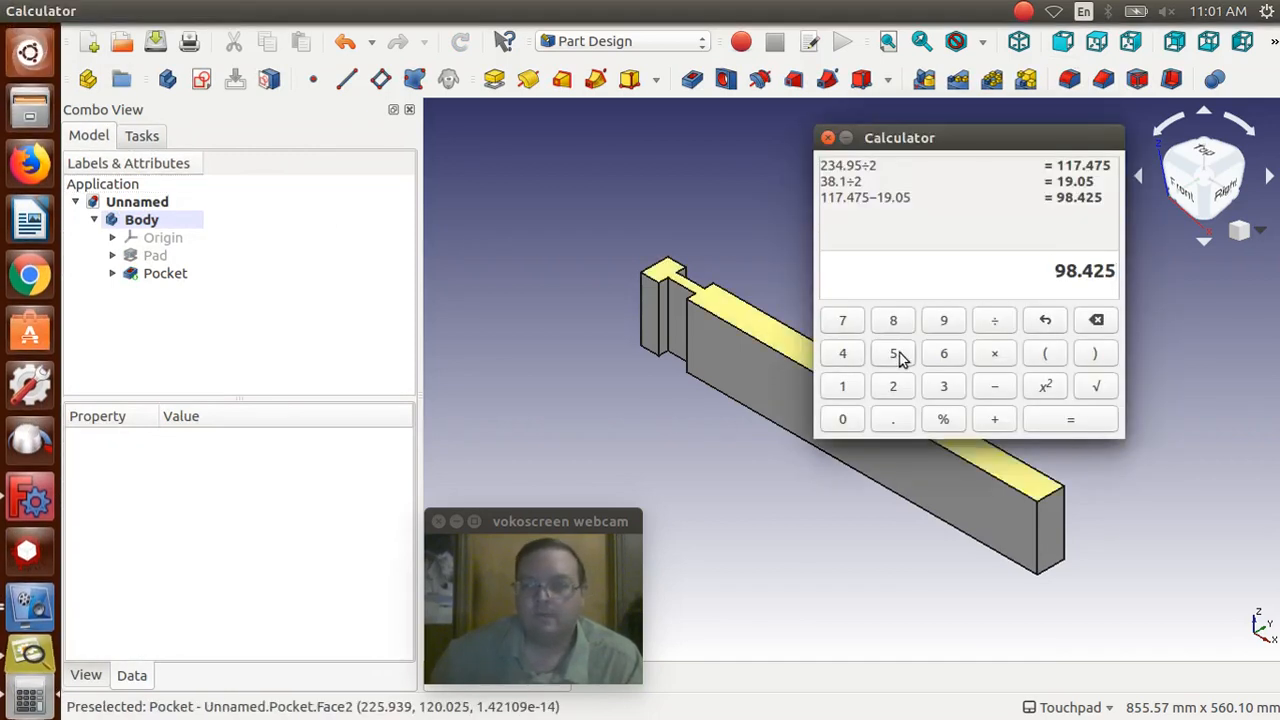
{"action": "left_click", "coordinate": [1096, 320]}
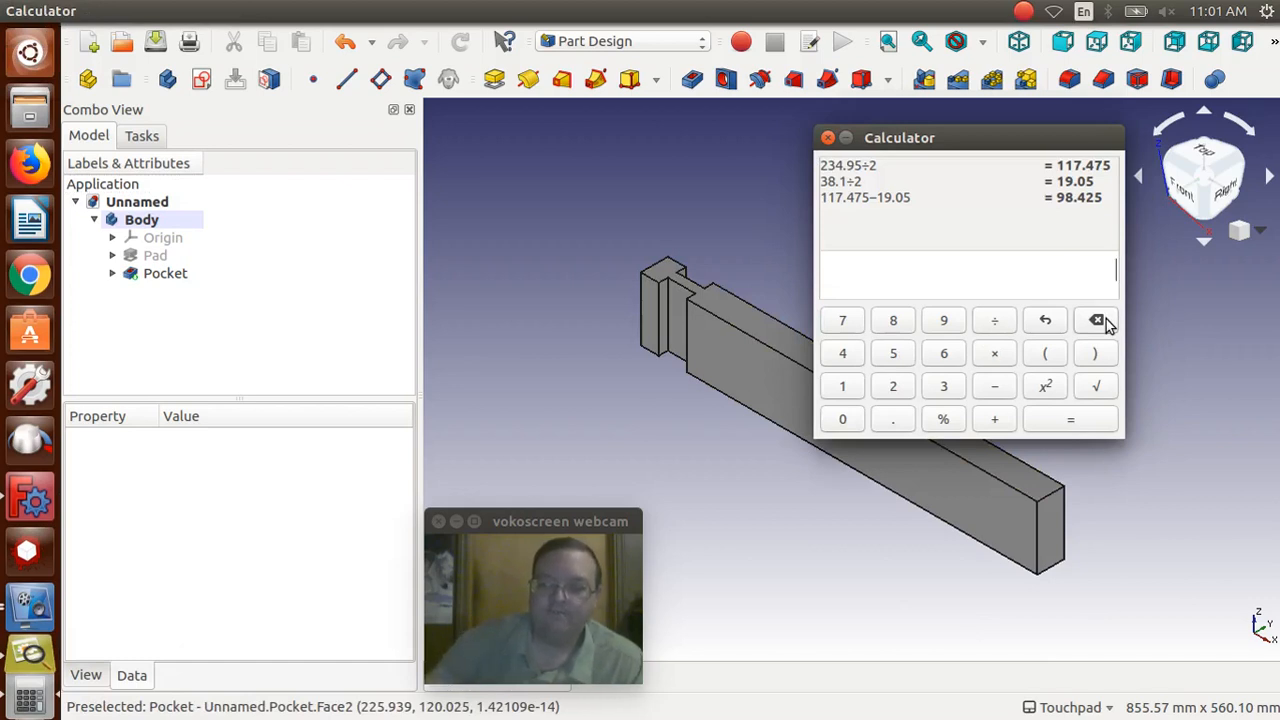
{"action": "type", "text": "558.8"}
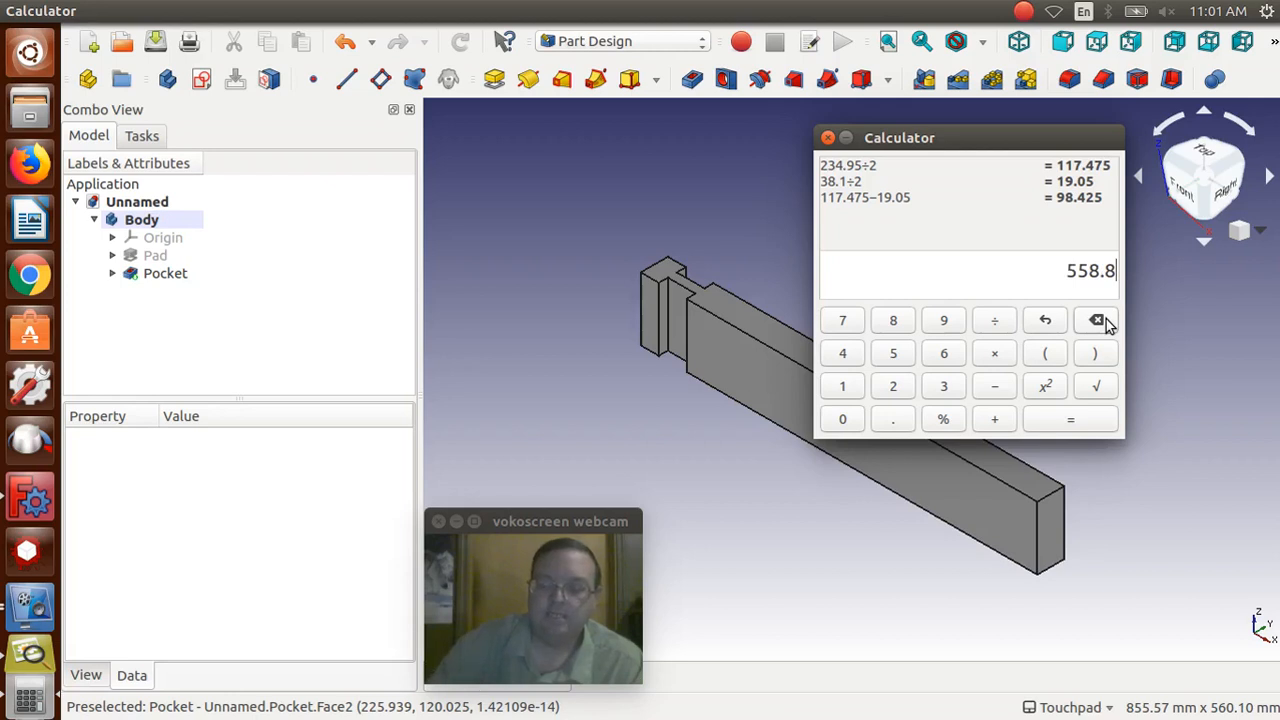
{"action": "type", "text": "-"}
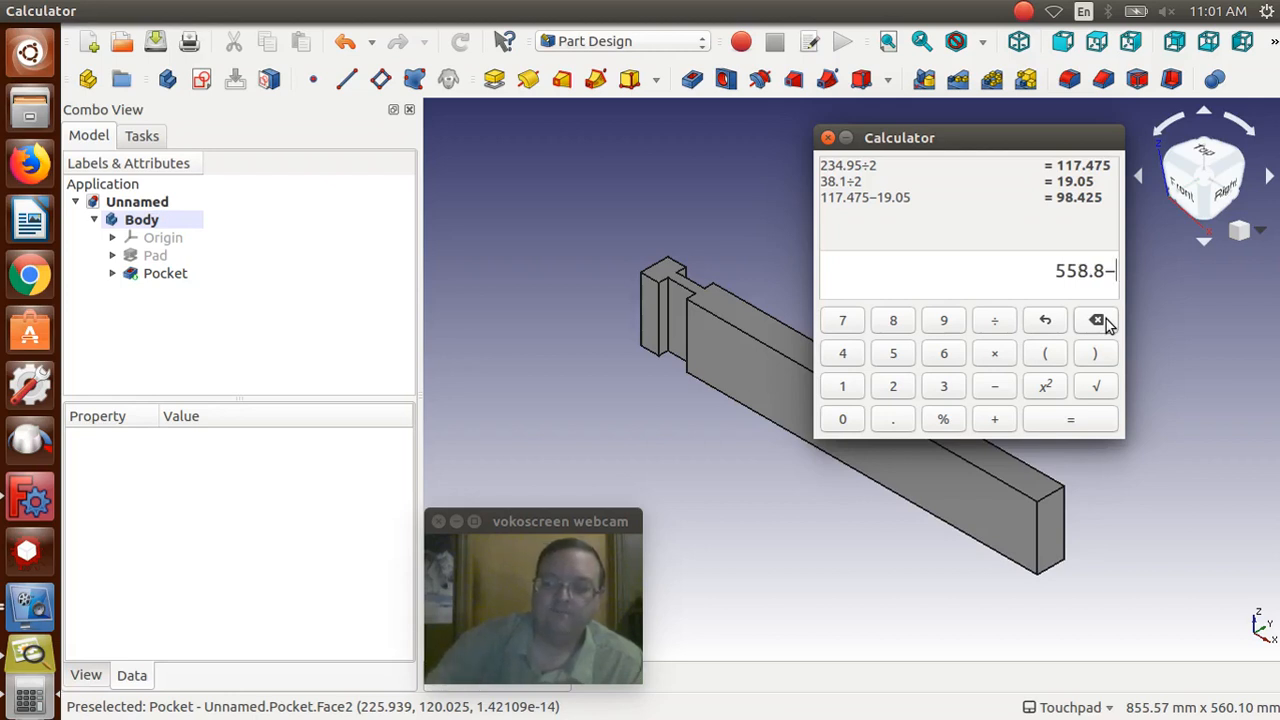
{"action": "type", "text": "50."}
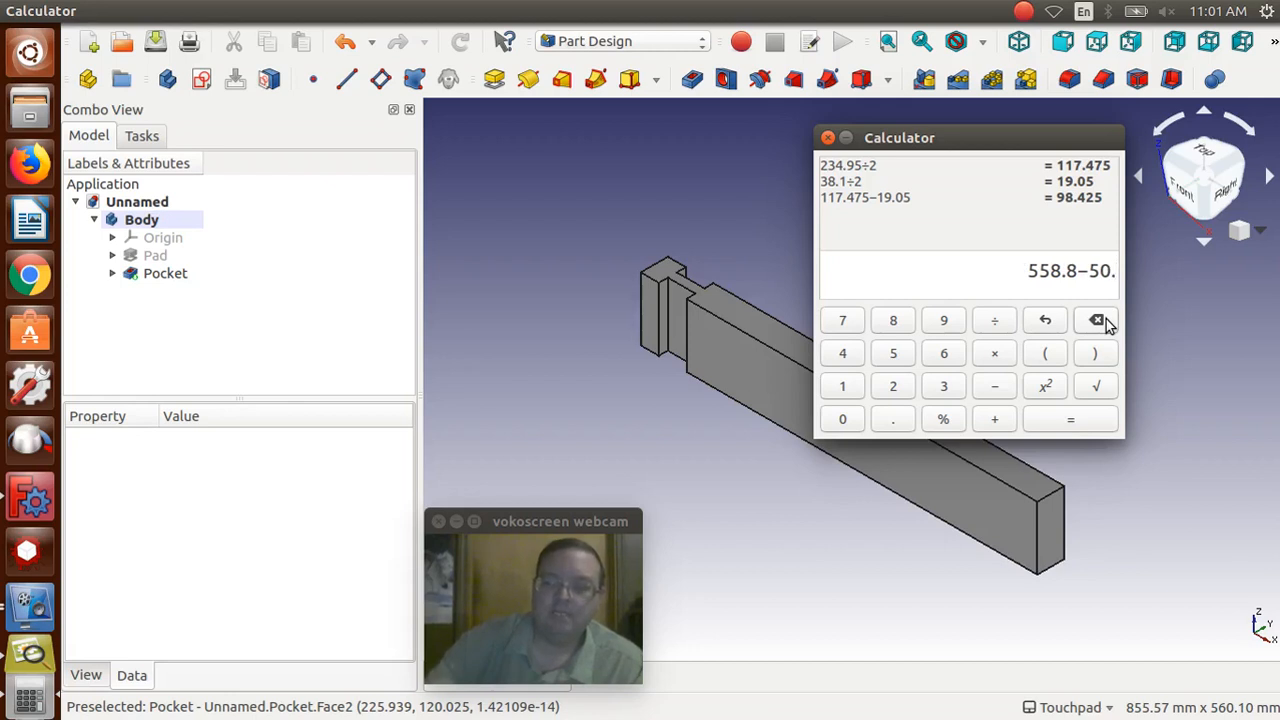
{"action": "type", "text": "8"}
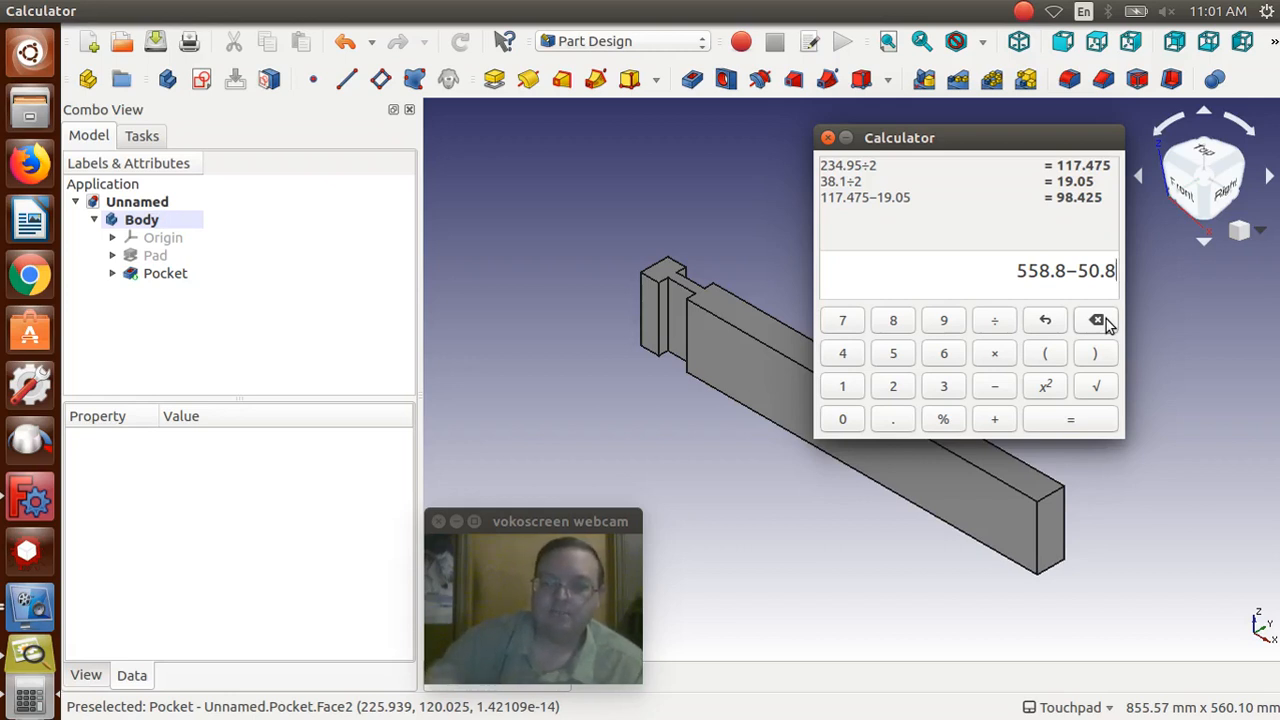
{"action": "type", "text": "-3"}
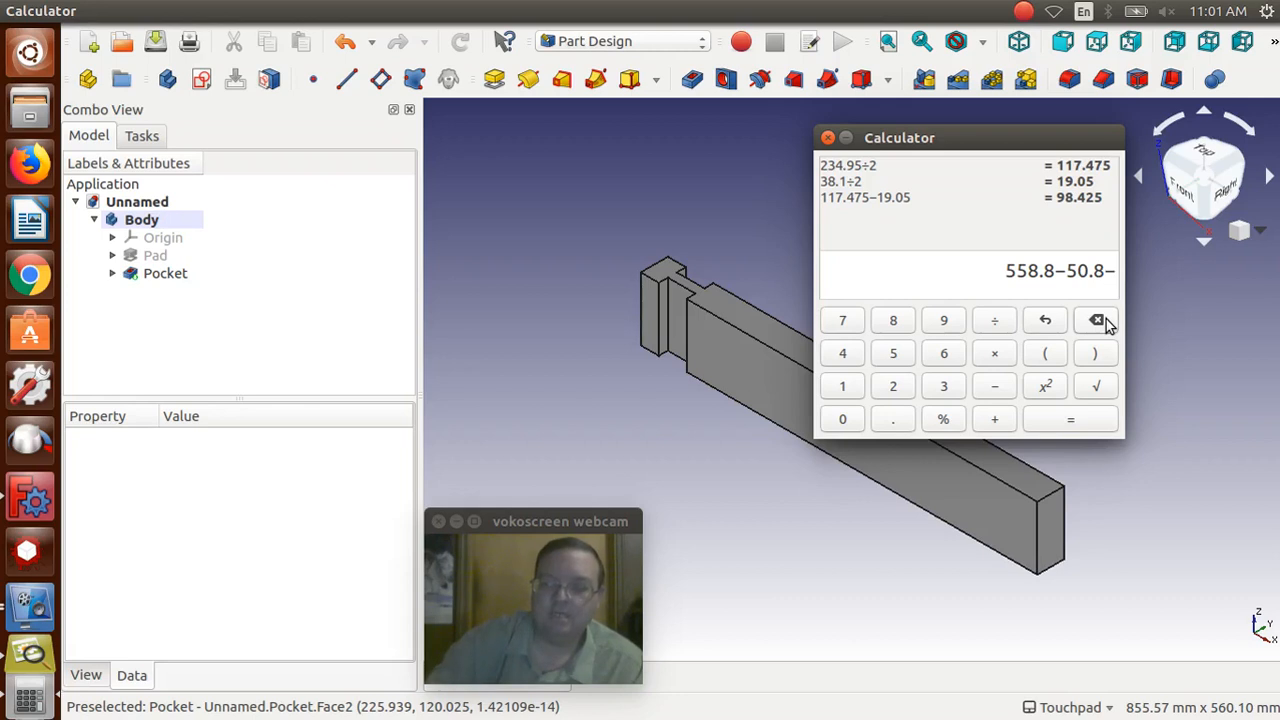
{"action": "type", "text": "9"}
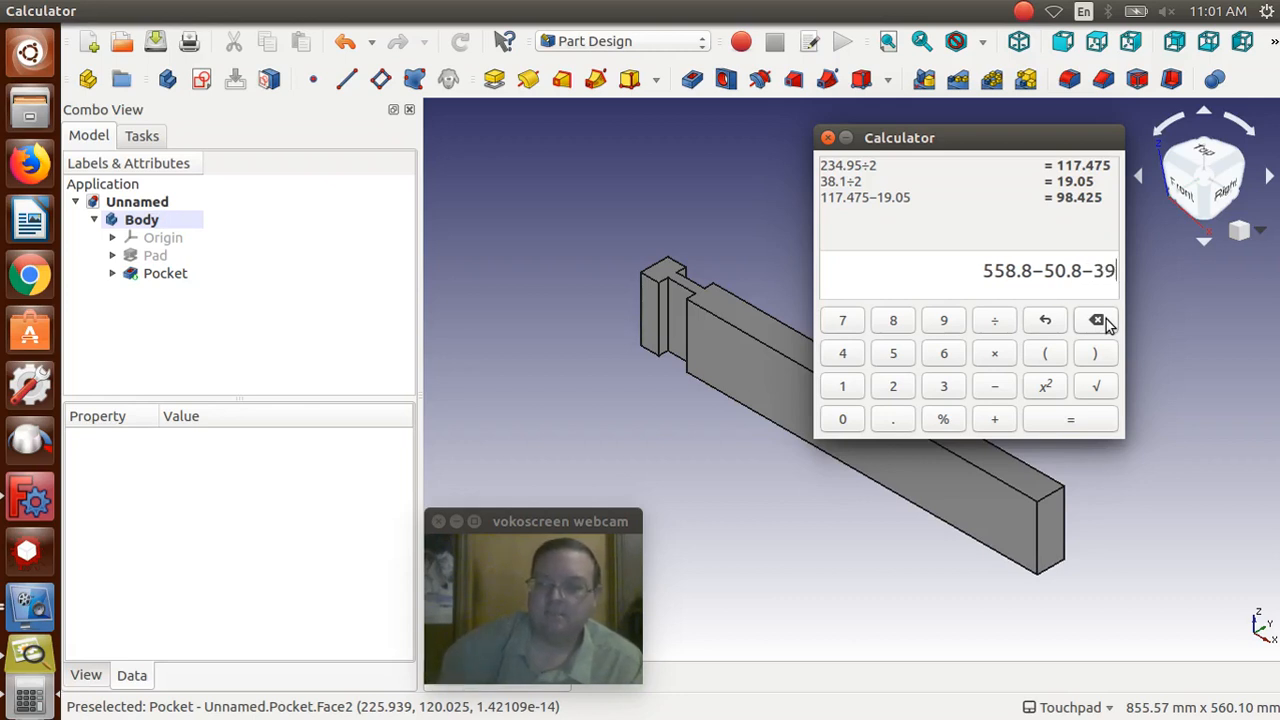
{"action": "key", "text": "Return"}
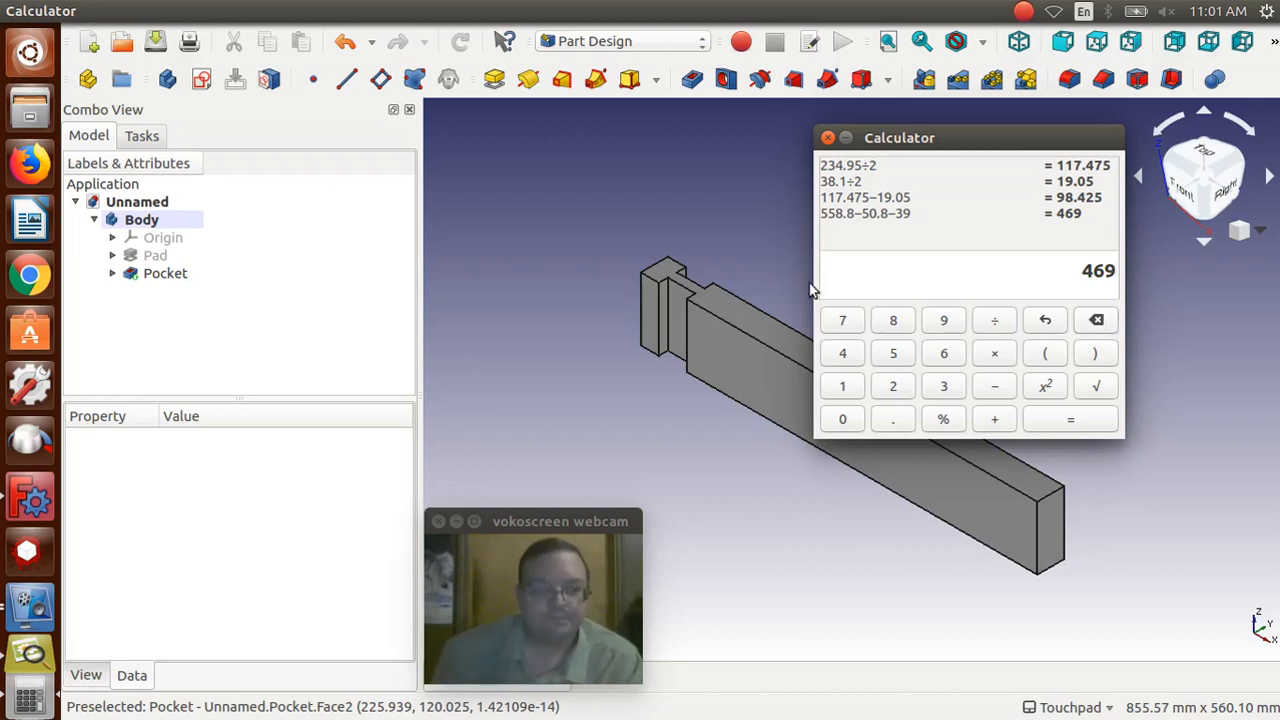
{"action": "left_click", "coordinate": [502, 256]}
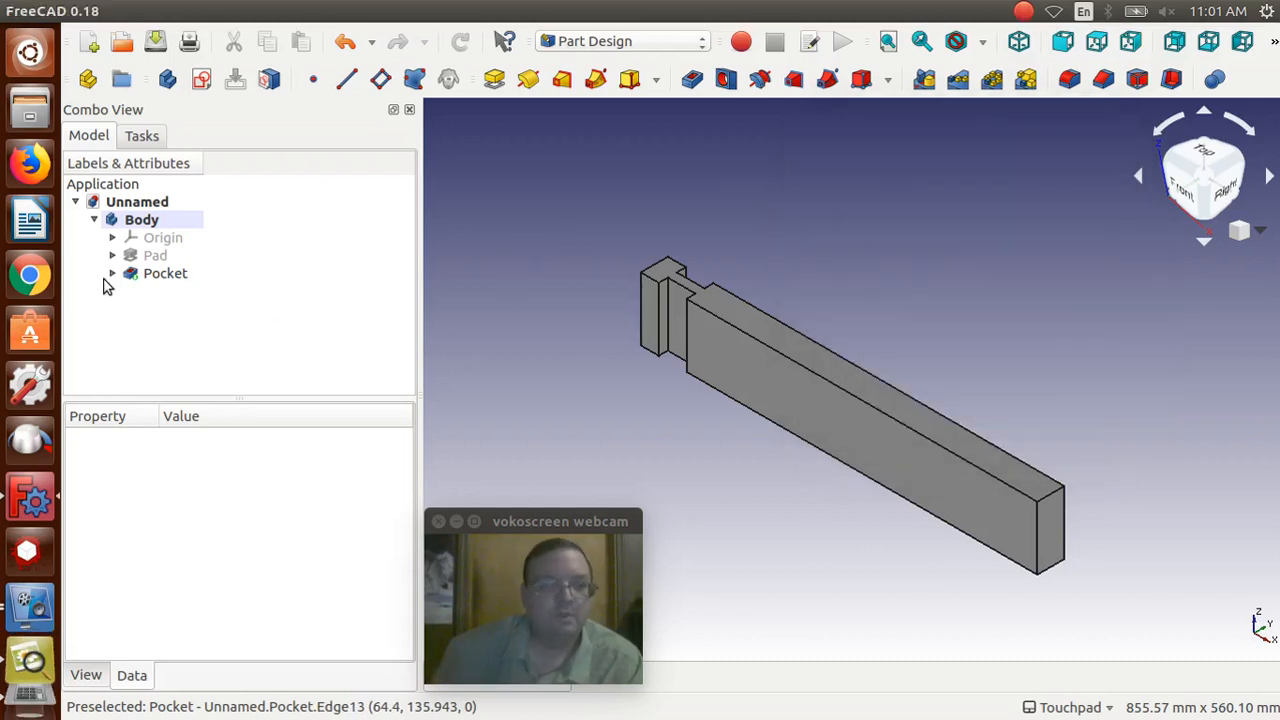
Step: Repeat the notch pocket at the board's other end with a two-occurrence linear pattern, 469 mm along the horizontal sketch axis
{"action": "left_click", "coordinate": [160, 274]}
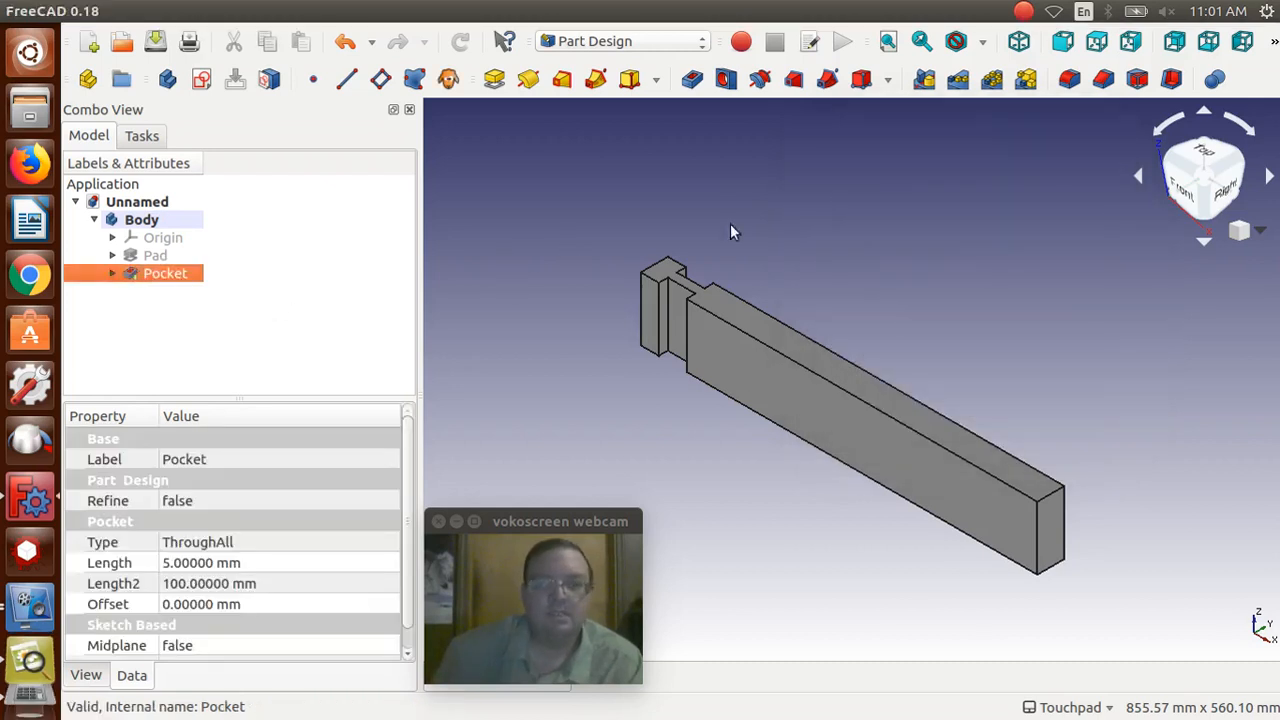
{"action": "left_click", "coordinate": [959, 80]}
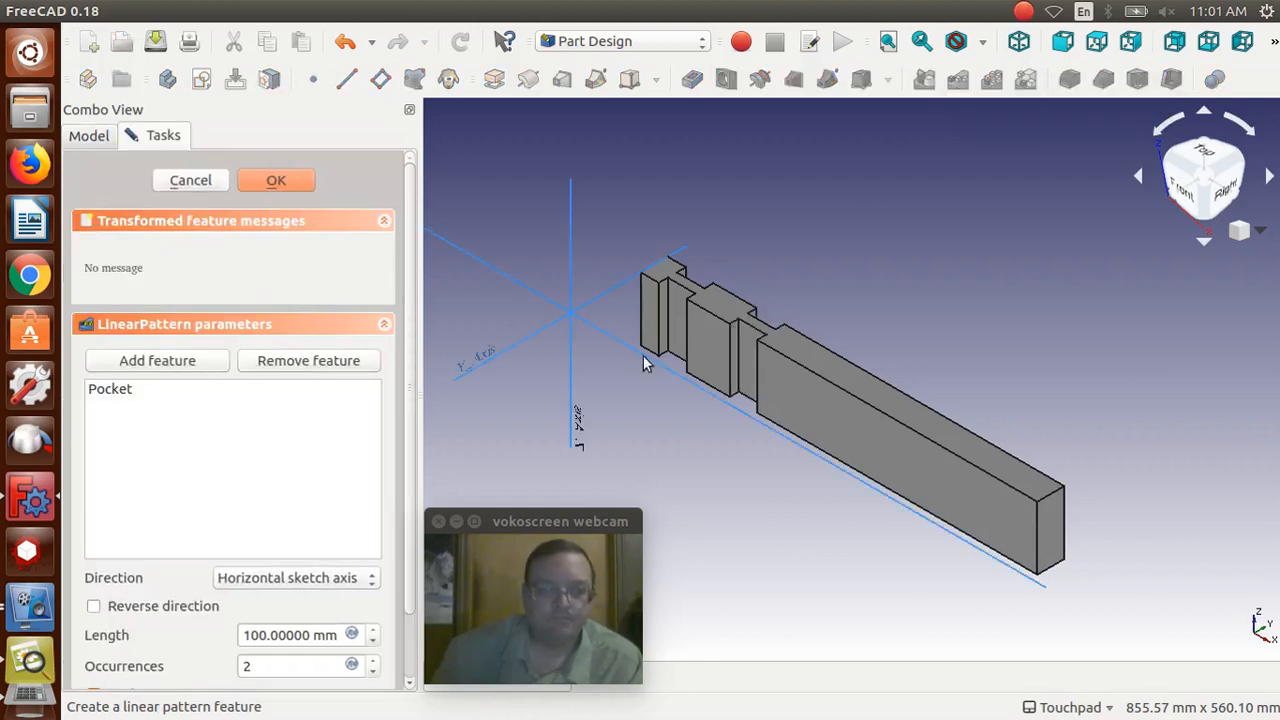
{"action": "left_click_drag", "start_coordinate": [342, 634], "coordinate": [232, 637]}
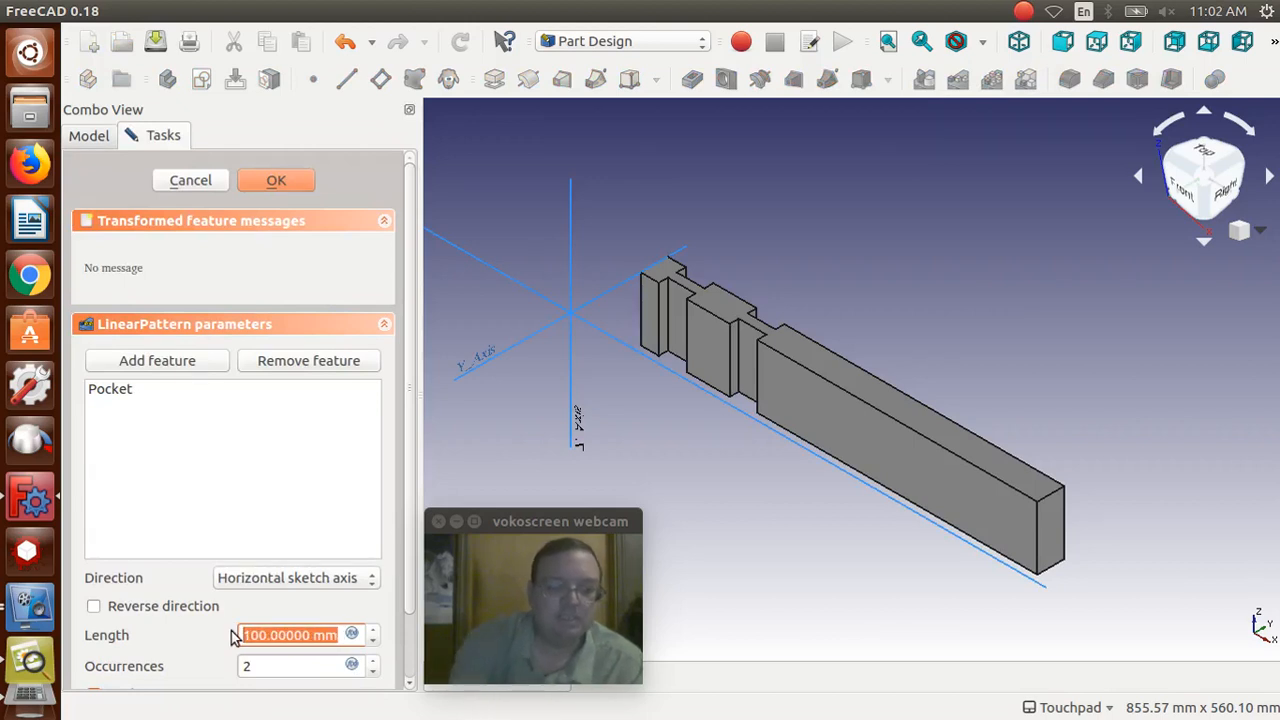
{"action": "type", "text": "469"}
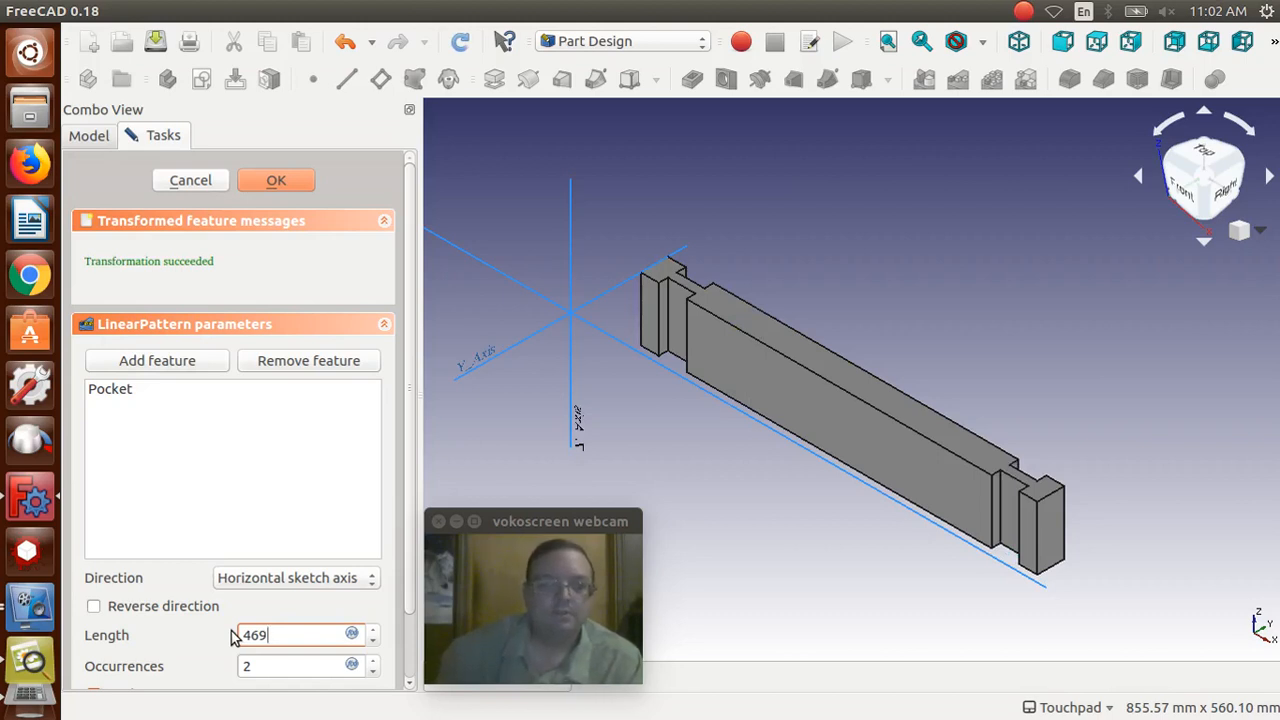
{"action": "left_click", "coordinate": [274, 181]}
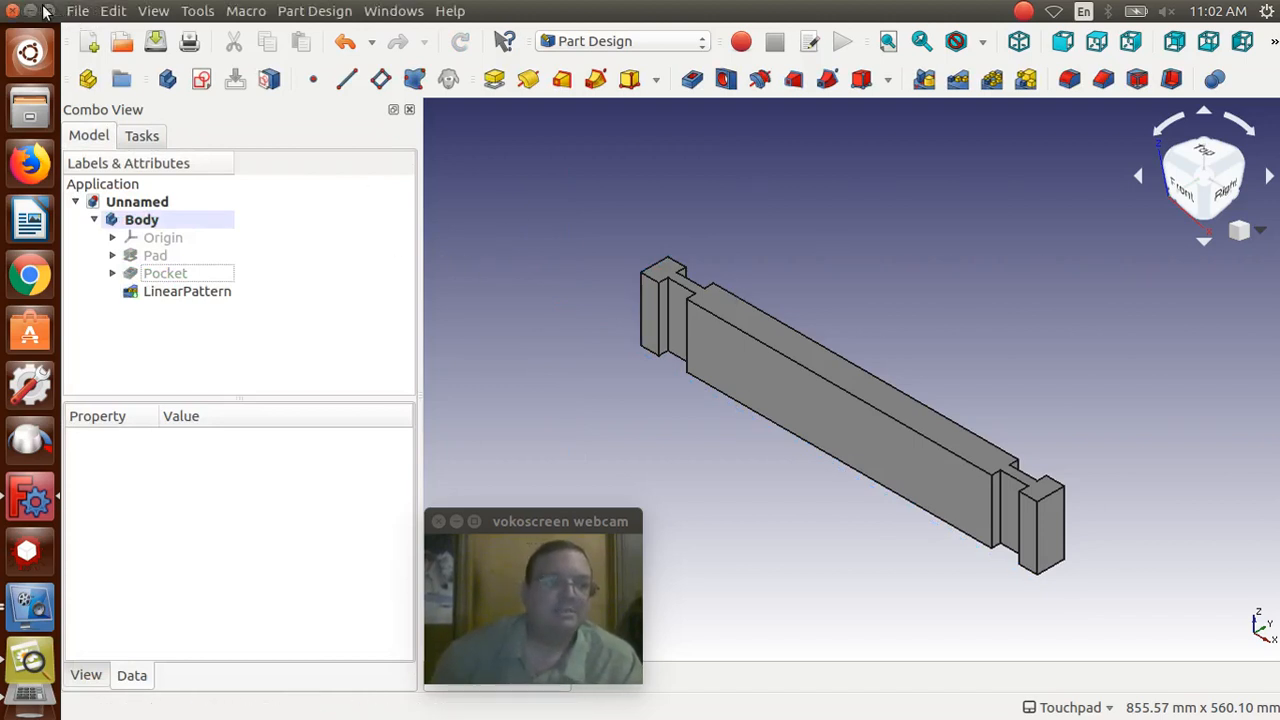
Step: Open the recent file Wood Stool Top.fcstd and copy its Brace Holes sketch without the objects it depends on
{"action": "left_click", "coordinate": [74, 12]}
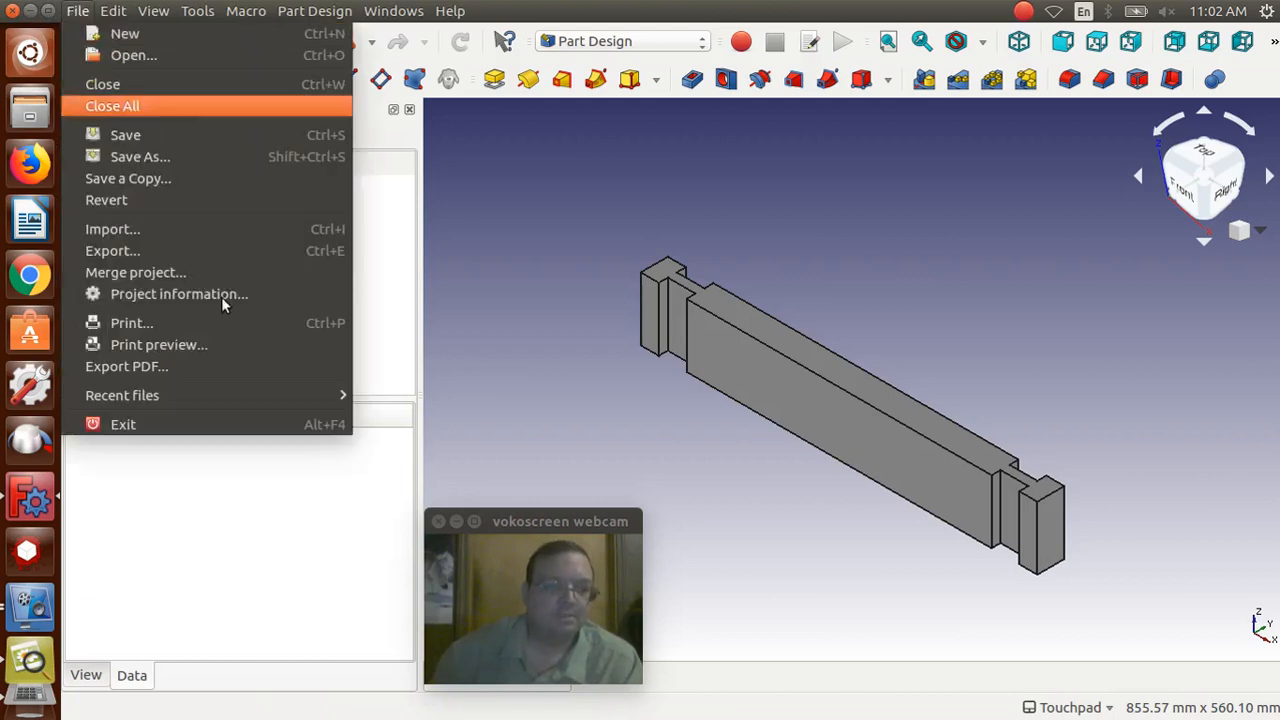
{"action": "mouse_move", "coordinate": [263, 402]}
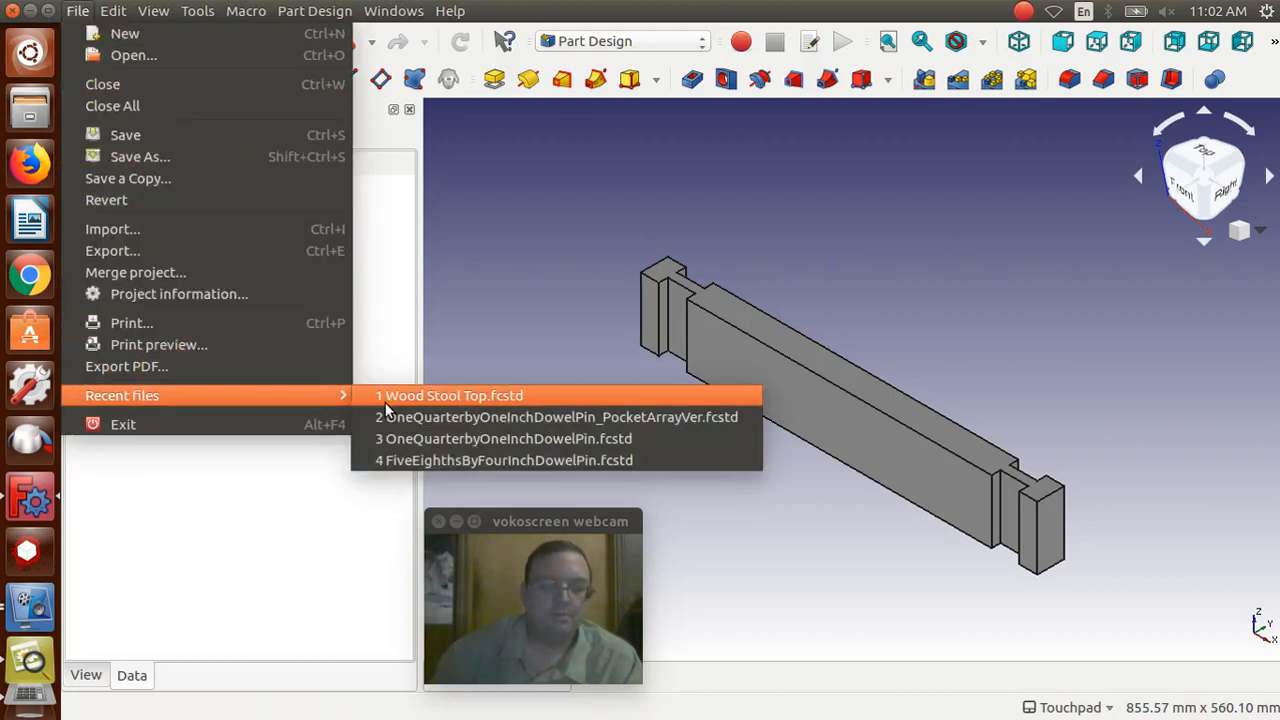
{"action": "left_click", "coordinate": [450, 396]}
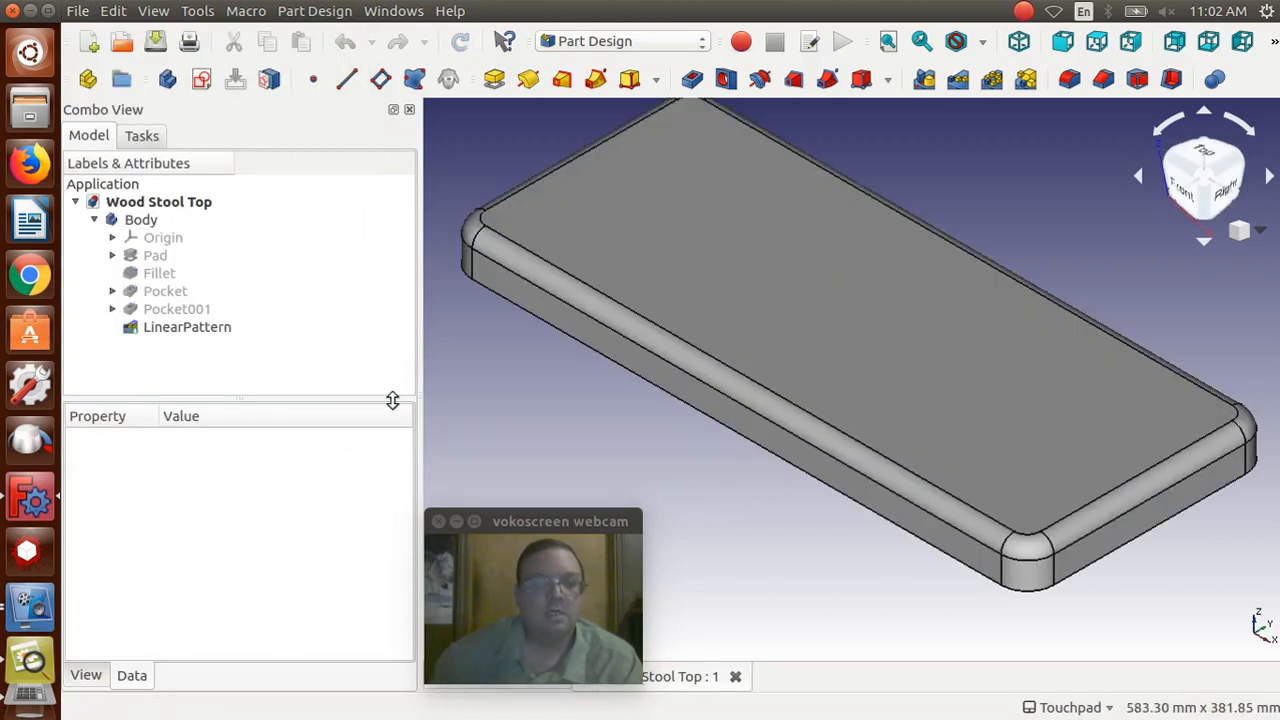
{"action": "left_click", "coordinate": [113, 291]}
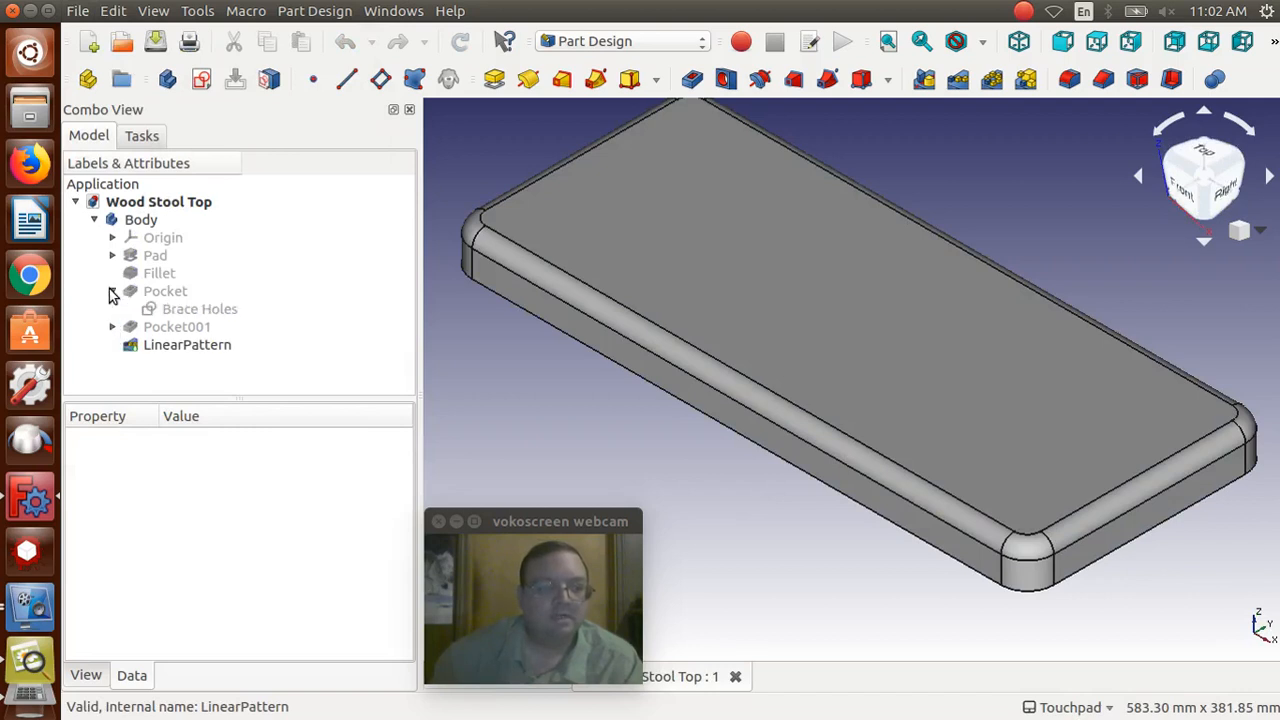
{"action": "left_click", "coordinate": [213, 312]}
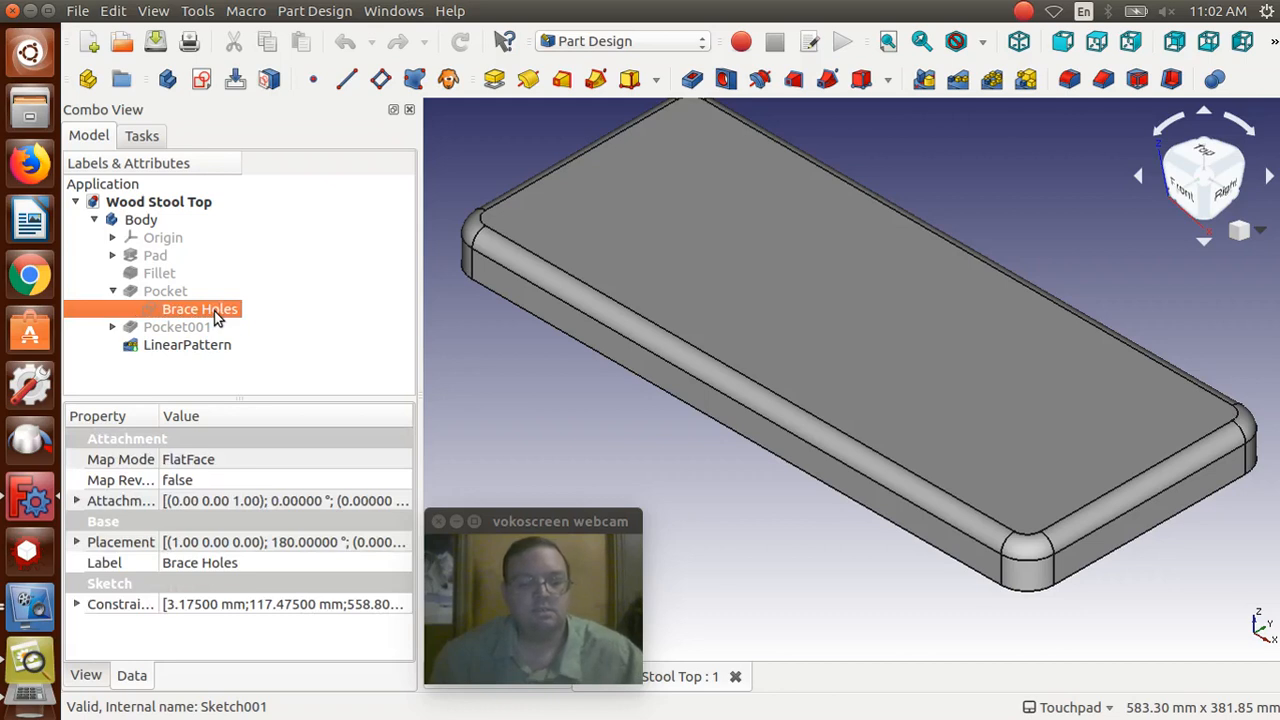
{"action": "key", "text": "ctrl+c"}
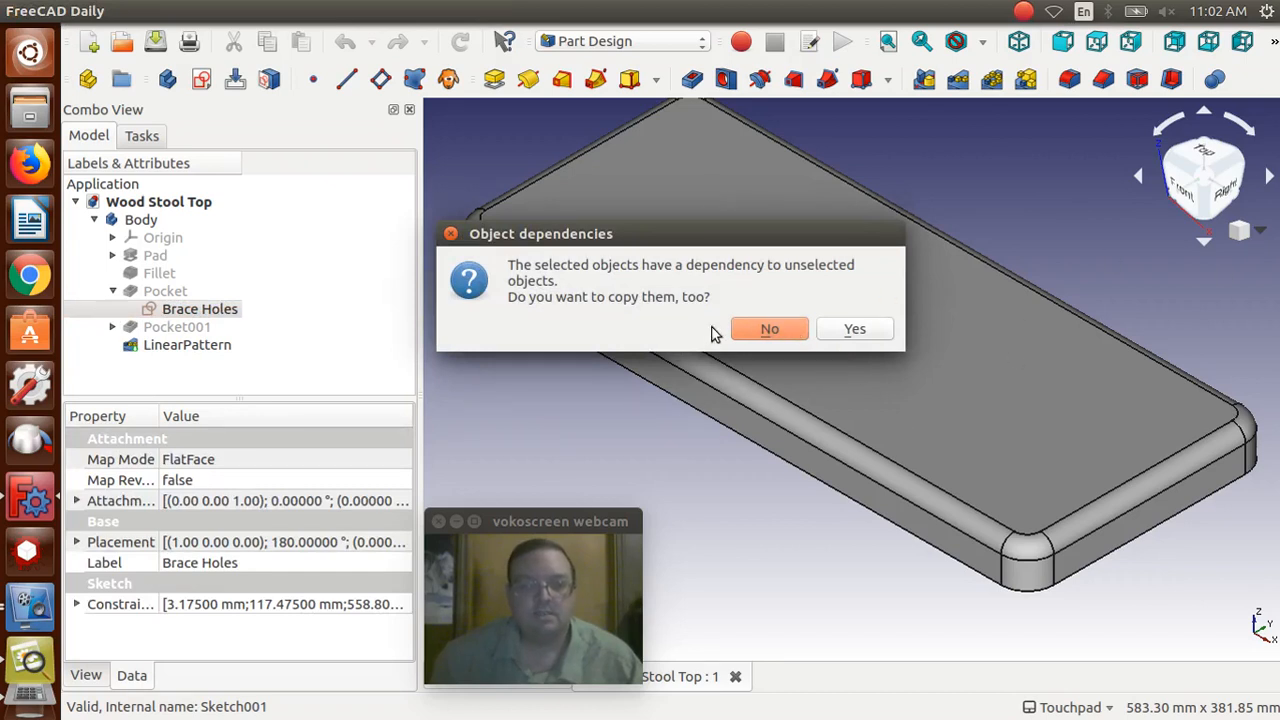
{"action": "left_click", "coordinate": [780, 333]}
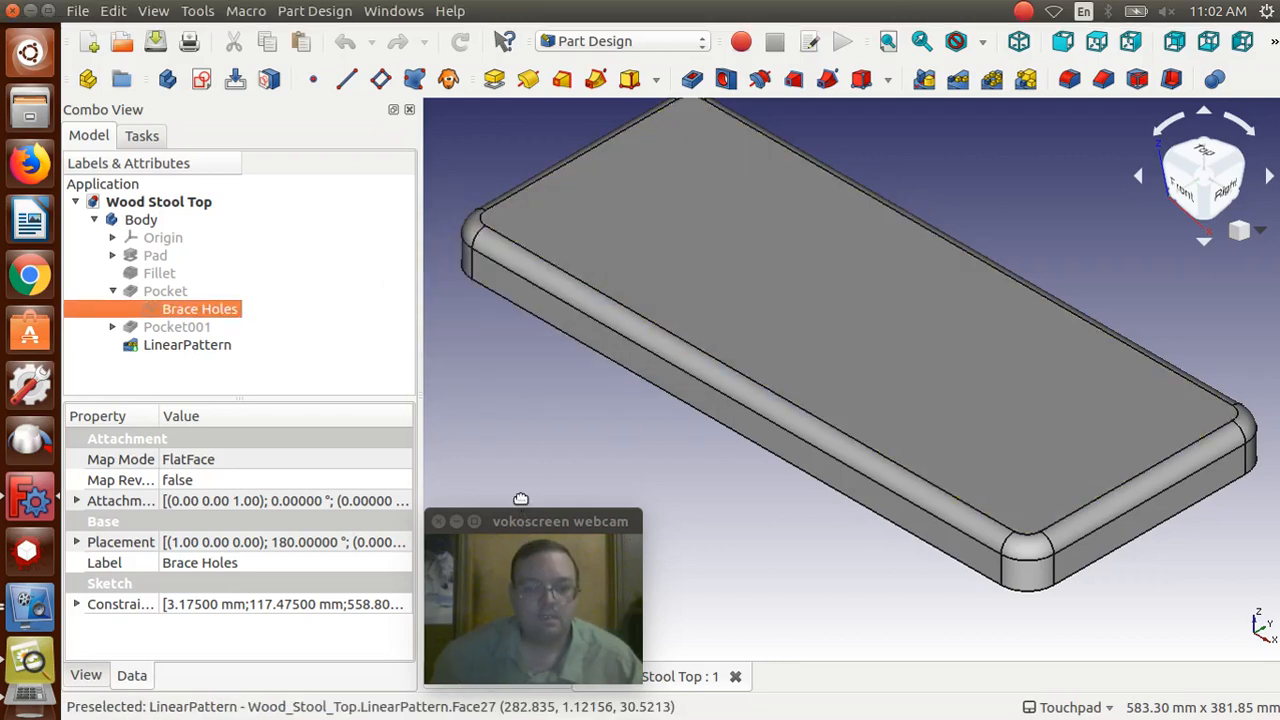
Step: Paste the Brace Holes sketch visibly into the unnamed board document and close the Wood Stool Top document
{"action": "left_click_drag", "start_coordinate": [521, 523], "coordinate": [521, 493]}
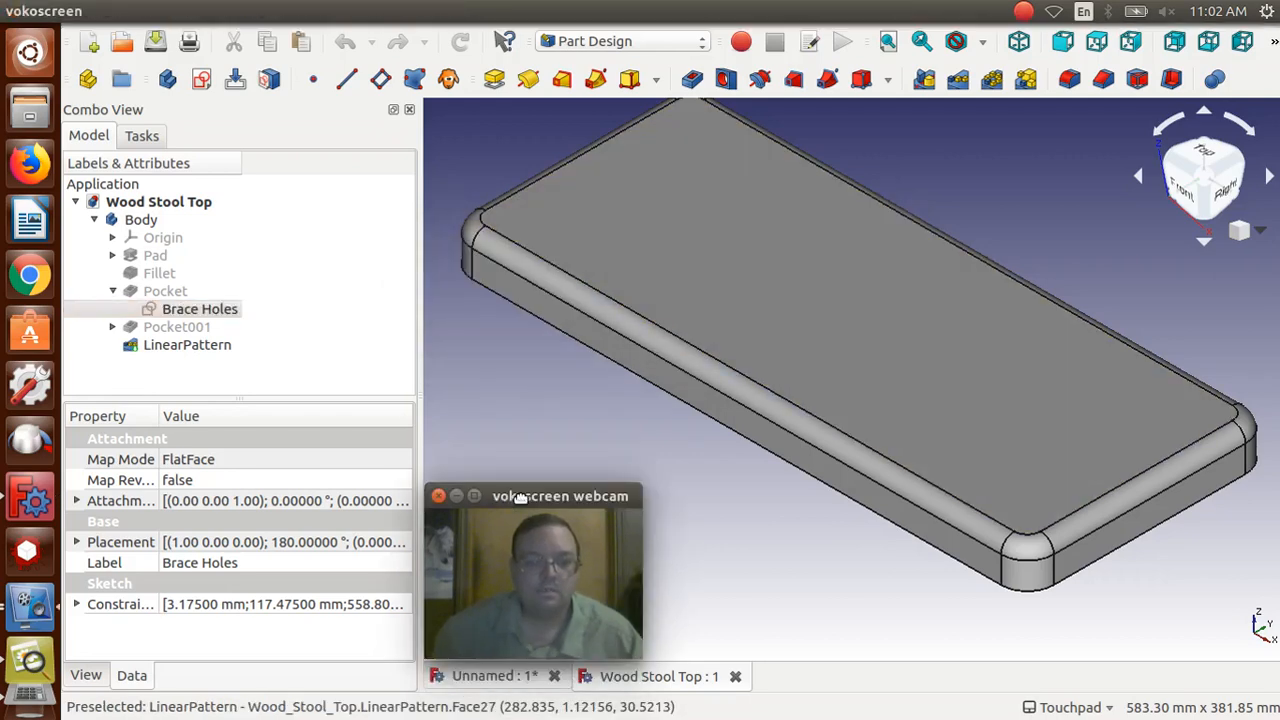
{"action": "left_click", "coordinate": [474, 678]}
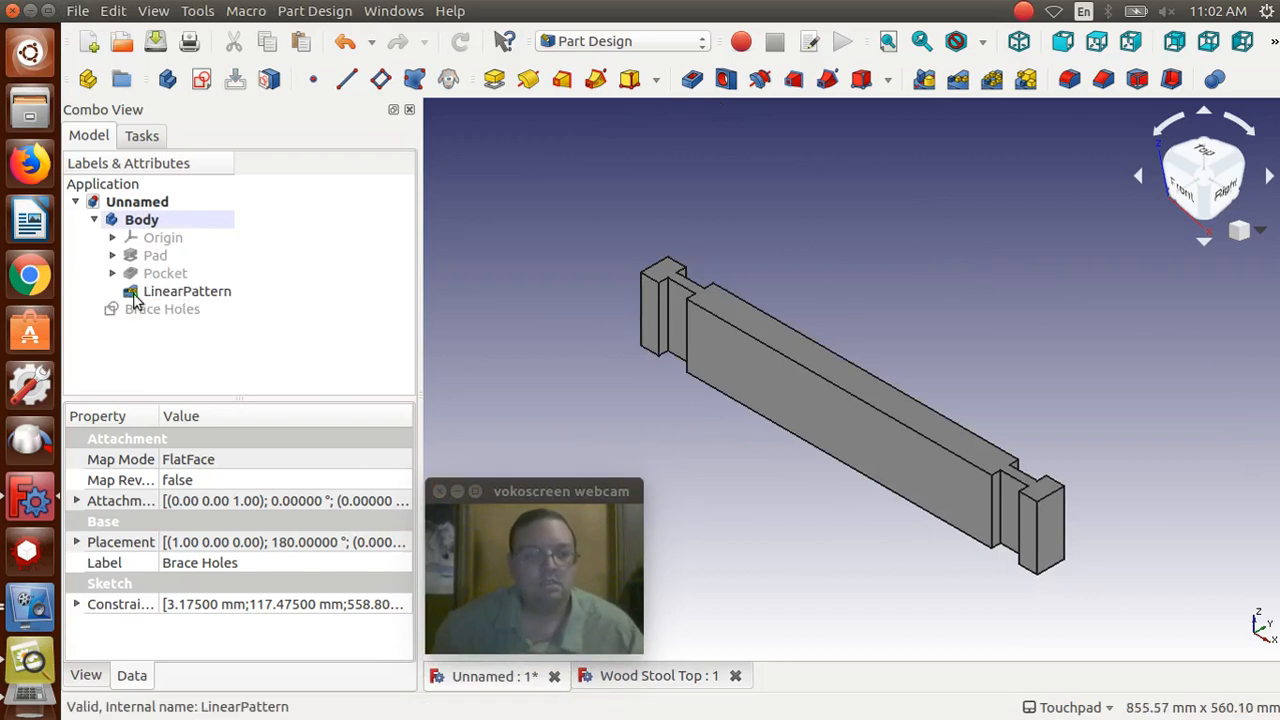
{"action": "left_click", "coordinate": [135, 310]}
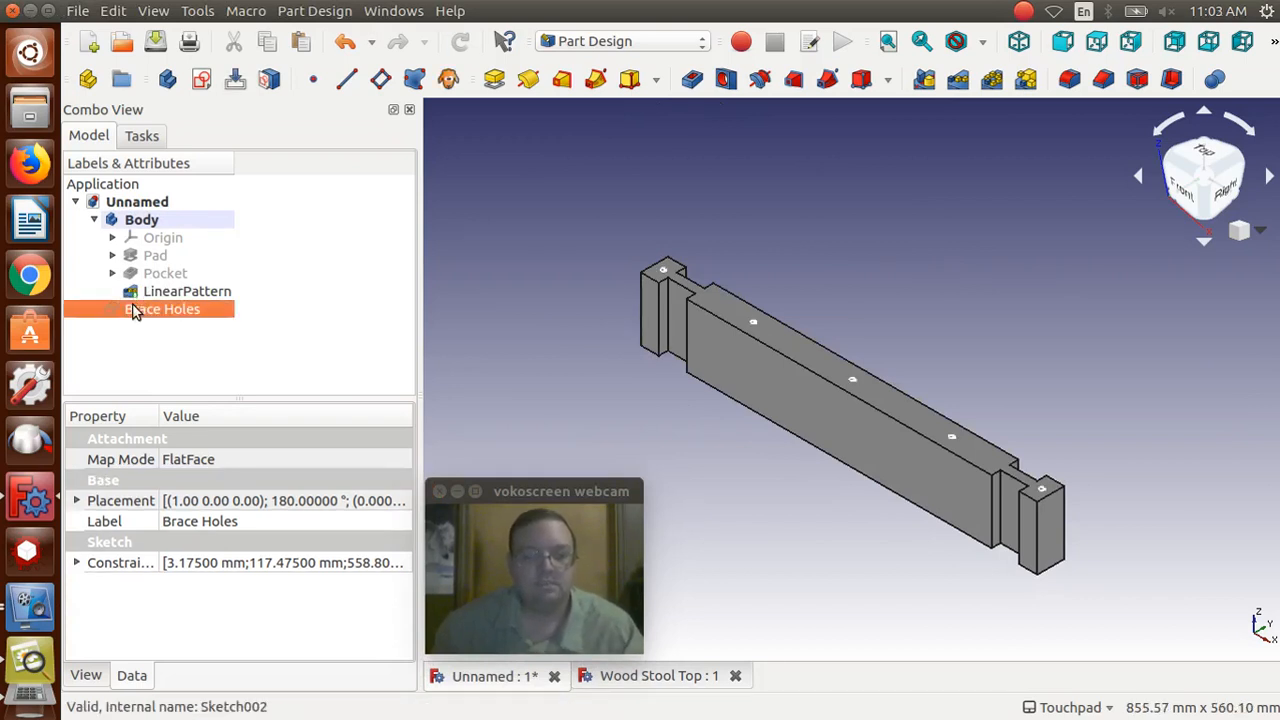
{"action": "left_click", "coordinate": [735, 676]}
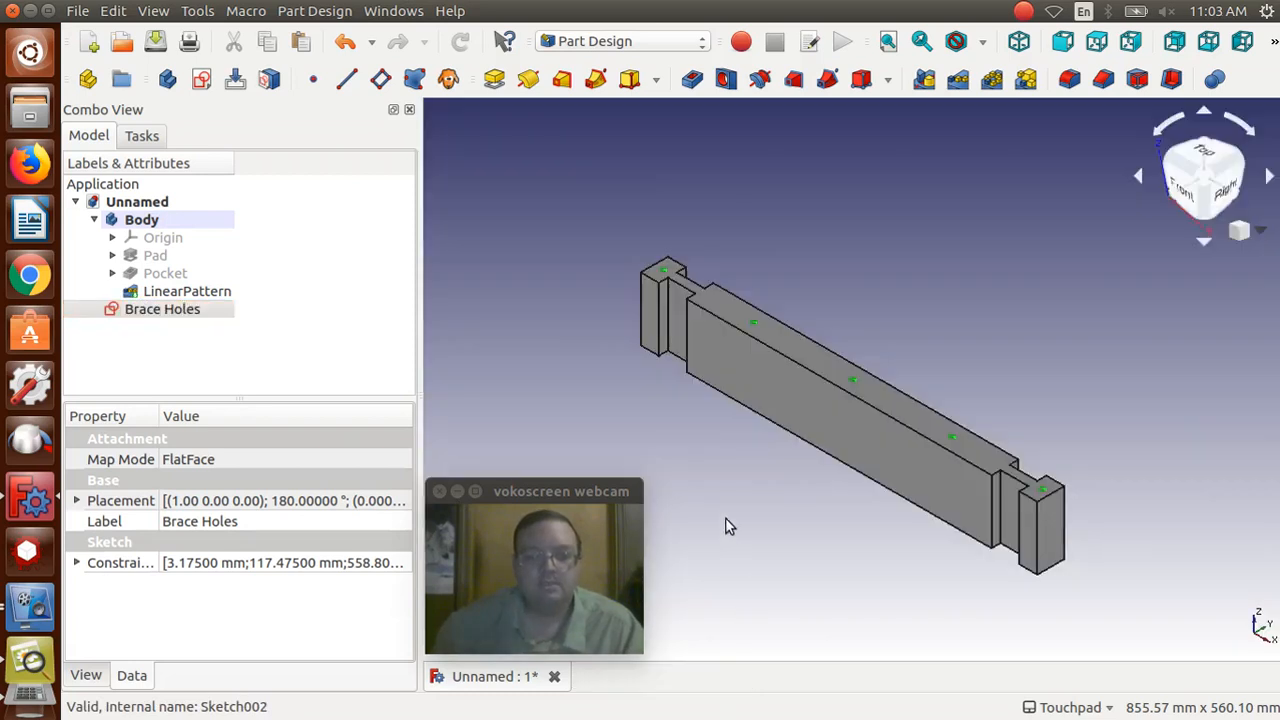
{"action": "left_click", "coordinate": [729, 527]}
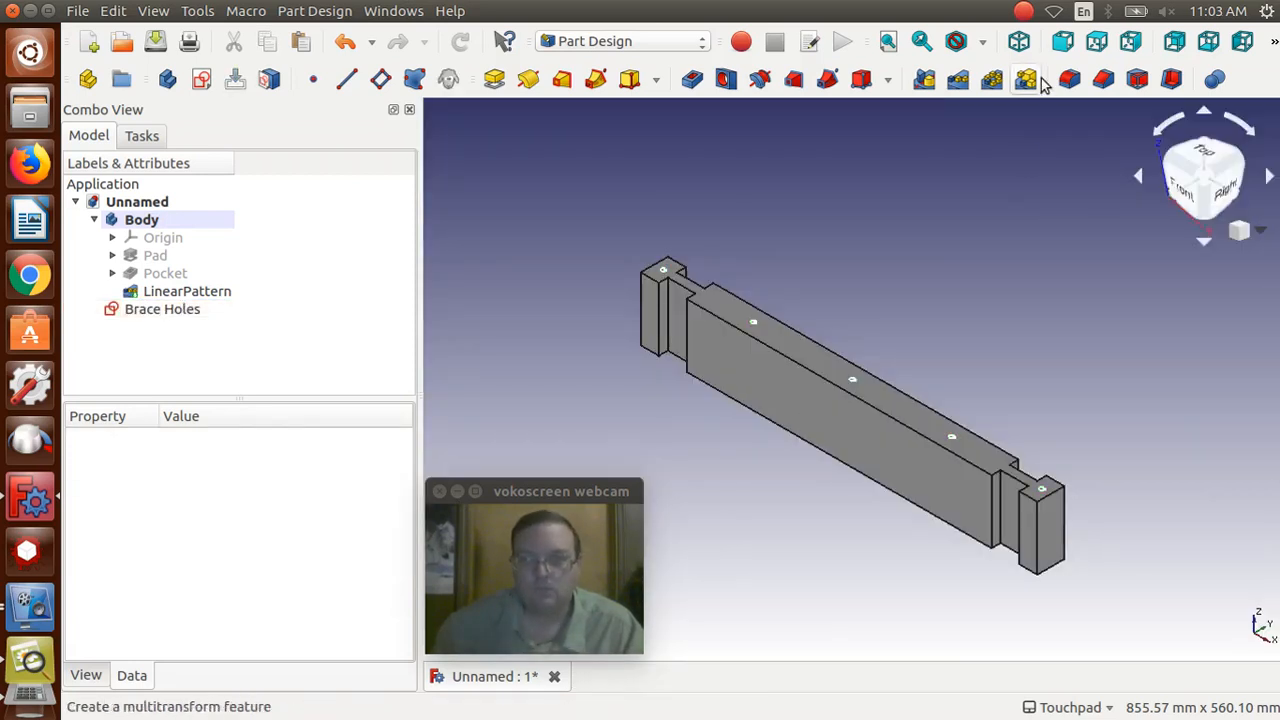
Step: Try to map the Brace Holes sketch to the board's long upper face using the FlatFace attachment method
{"action": "left_click", "coordinate": [1097, 45]}
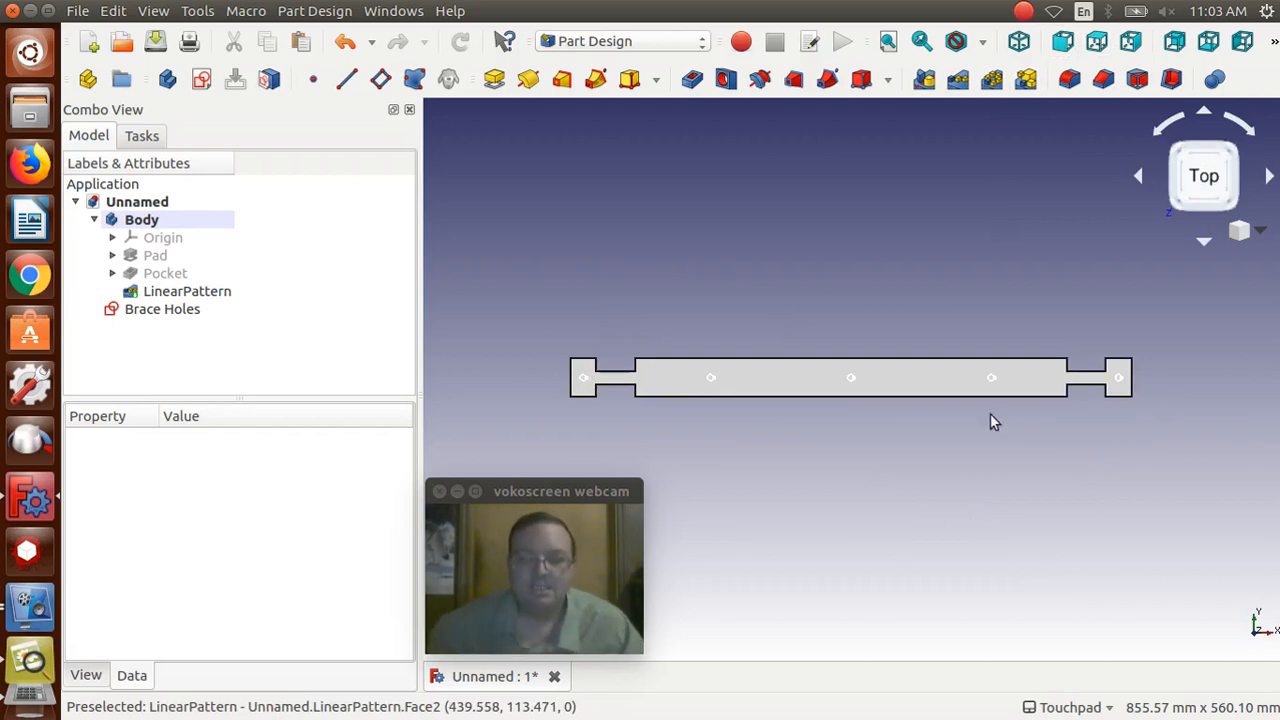
{"action": "left_click", "coordinate": [782, 377]}
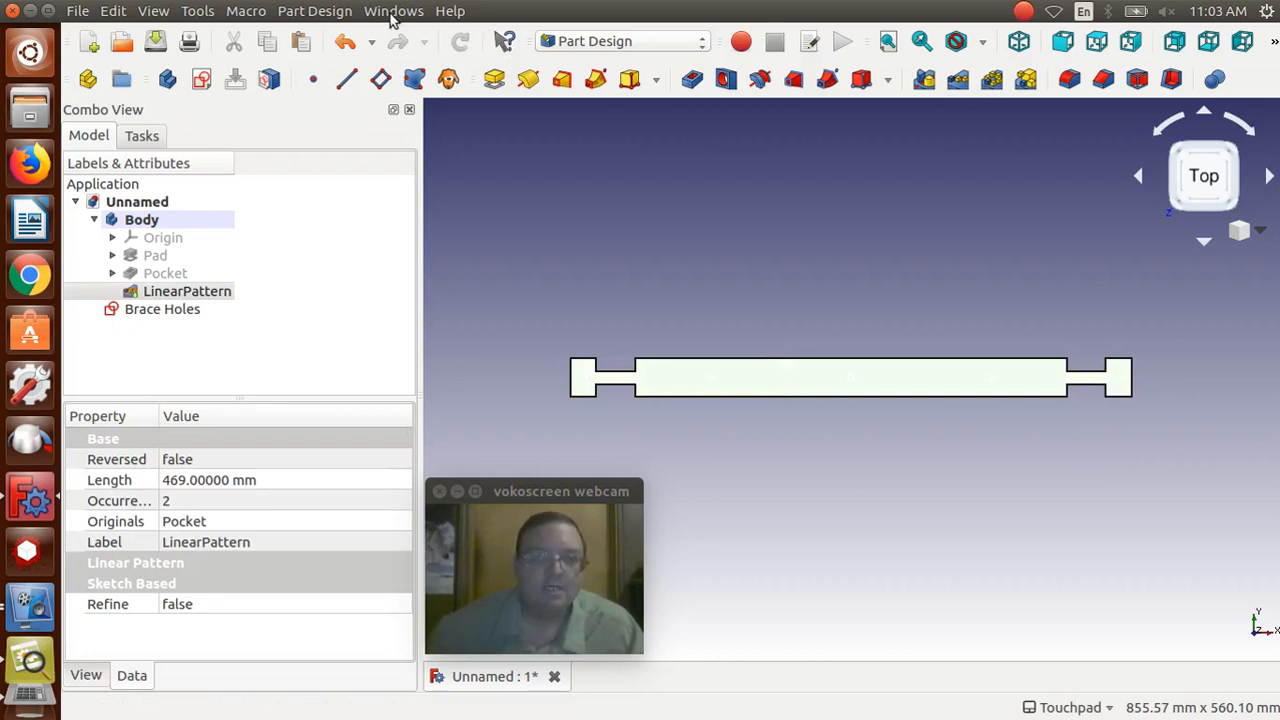
{"action": "left_click", "coordinate": [322, 12]}
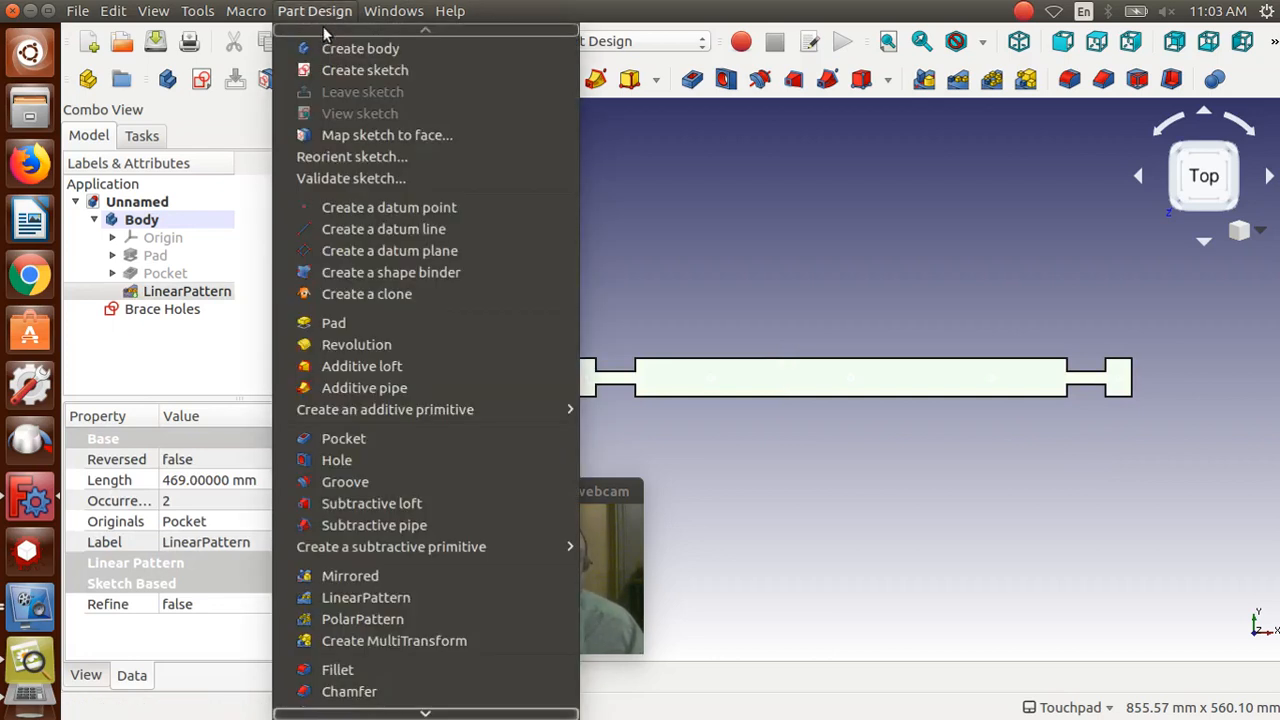
{"action": "left_click", "coordinate": [347, 140]}
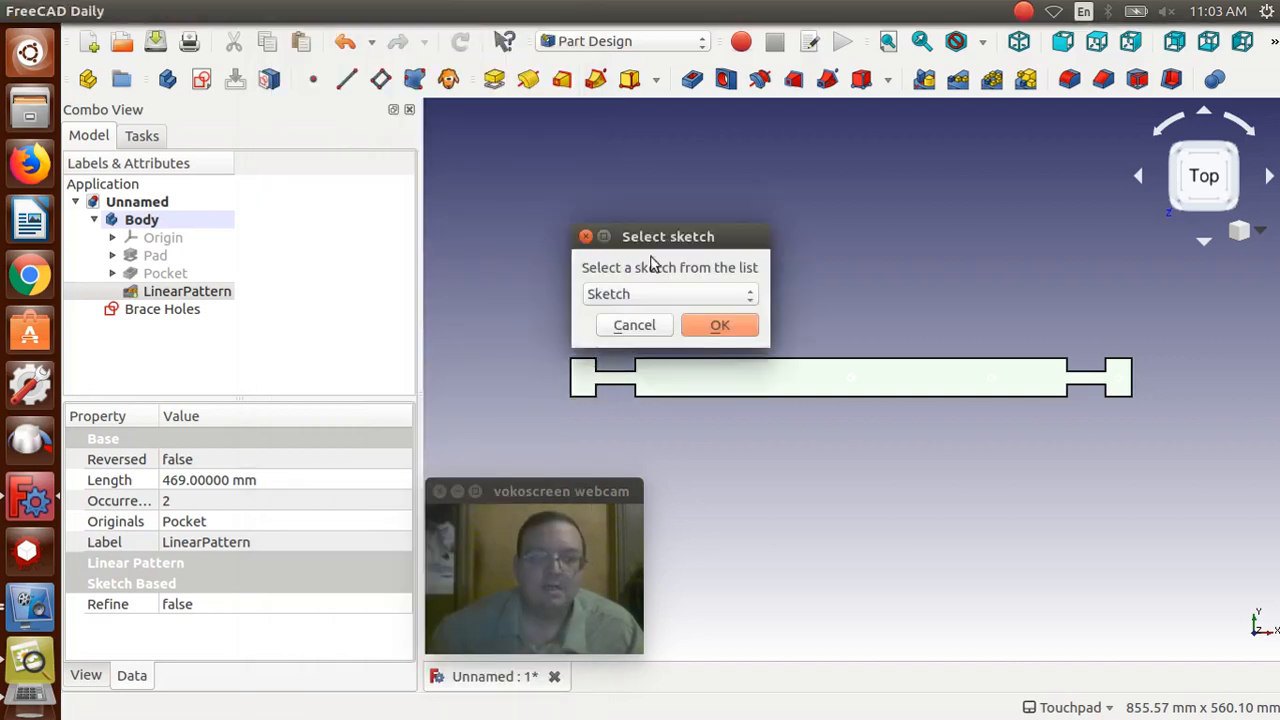
{"action": "left_click", "coordinate": [671, 291]}
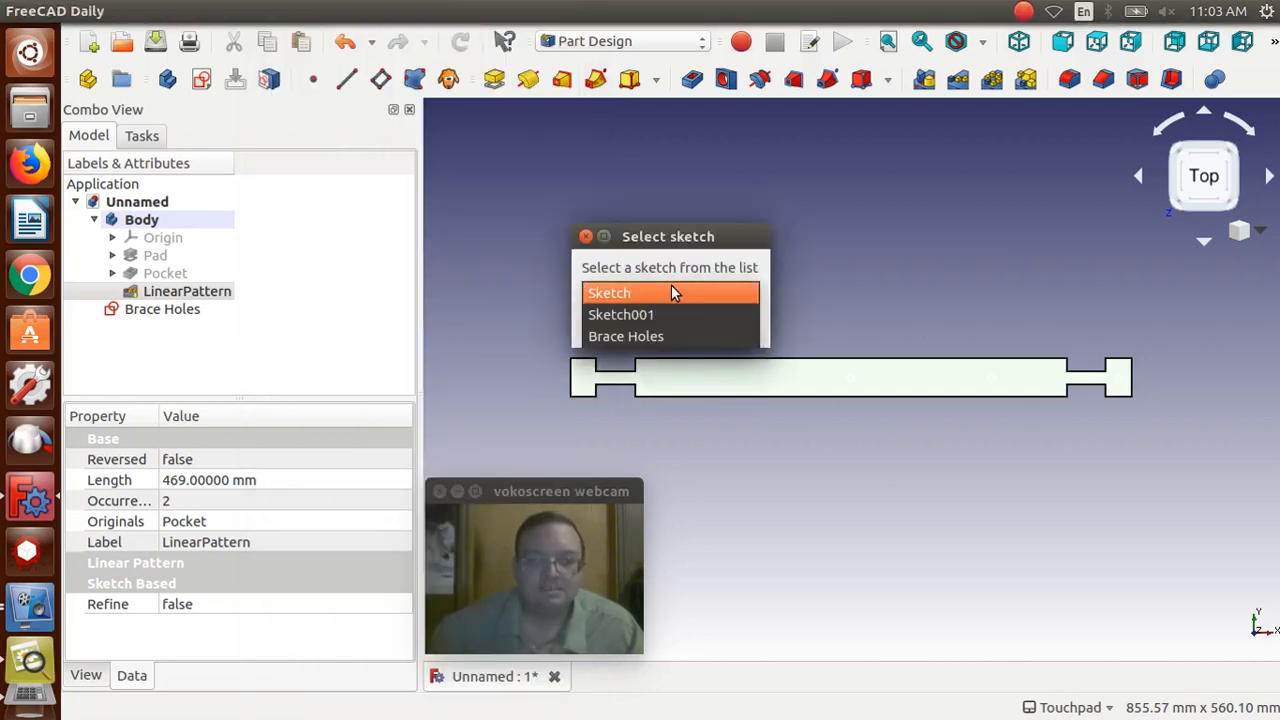
{"action": "left_click", "coordinate": [653, 340]}
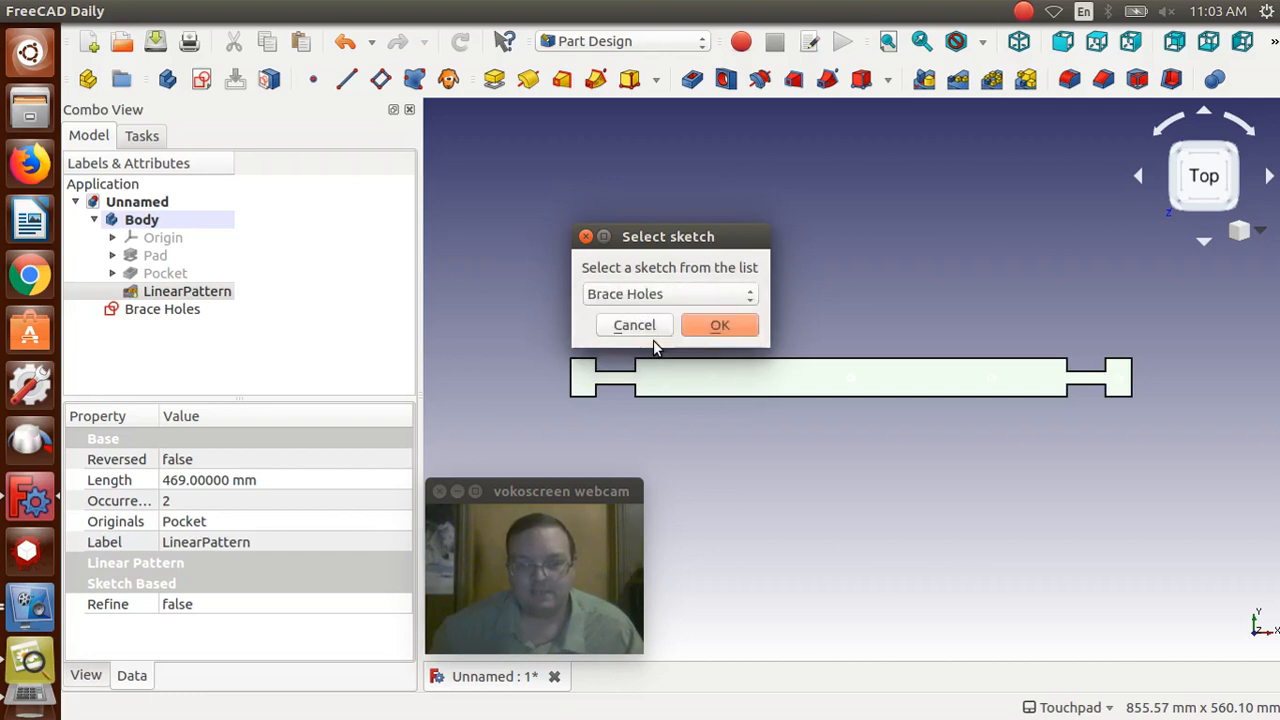
{"action": "left_click", "coordinate": [720, 325]}
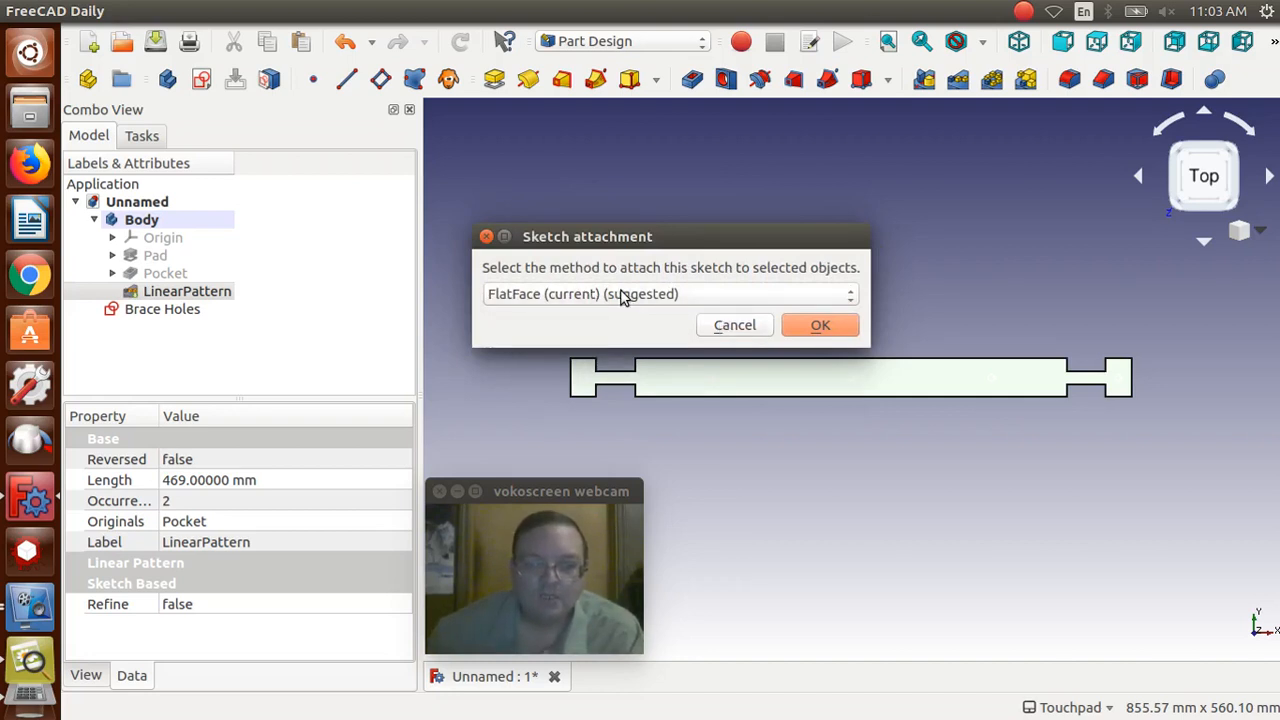
{"action": "left_click", "coordinate": [661, 293]}
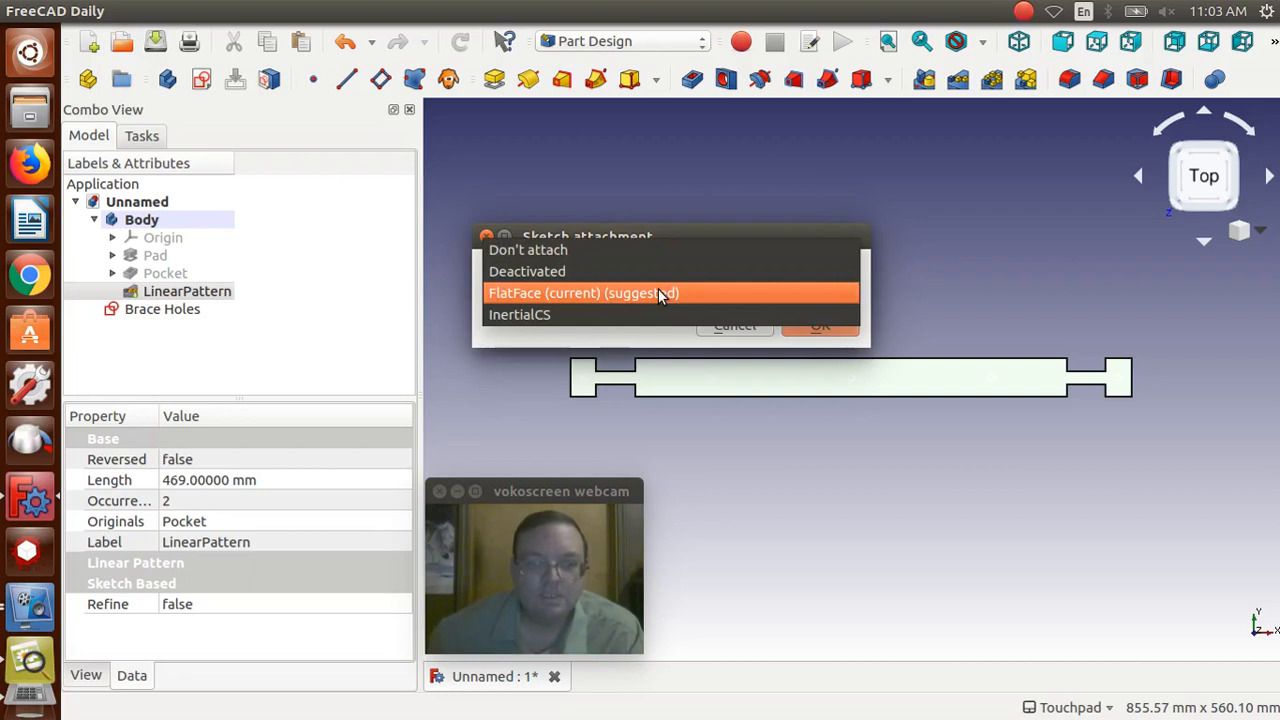
{"action": "left_click", "coordinate": [659, 293]}
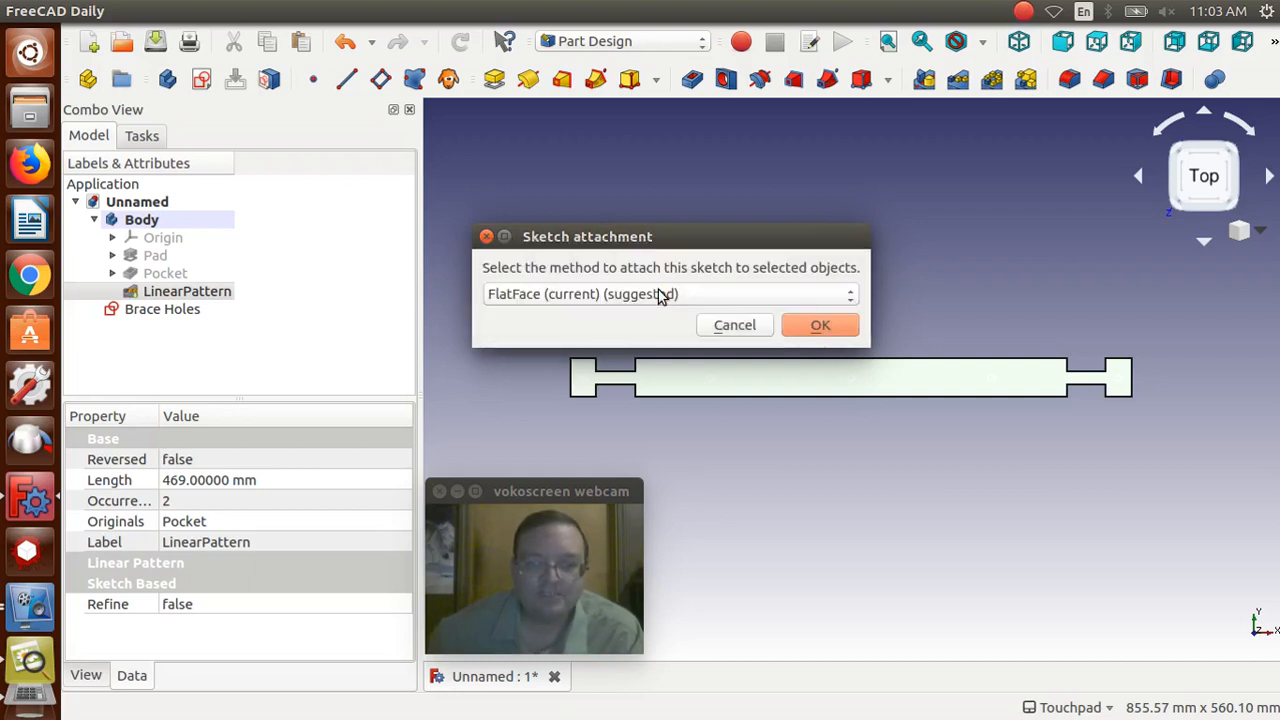
{"action": "left_click", "coordinate": [815, 328]}
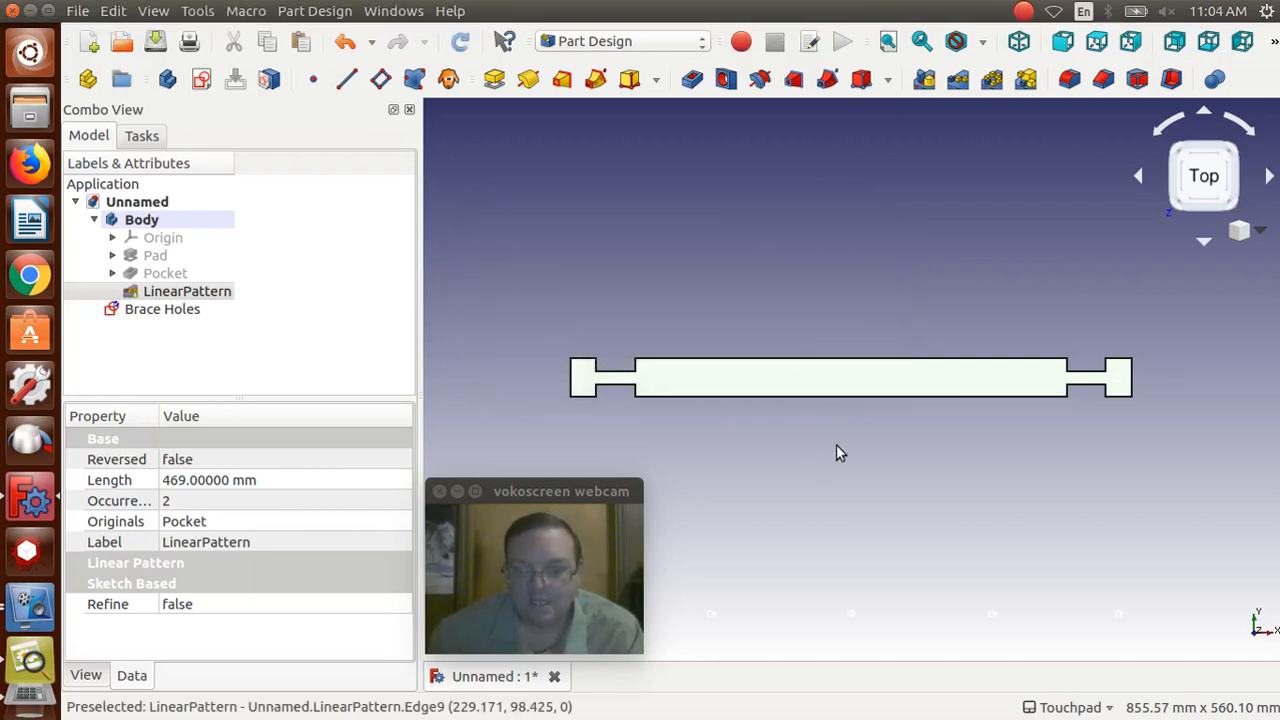
Step: Undo the Brace Holes sketch's attachment to the board's face and fit the whole model in the view
{"action": "scroll", "coordinate": [836, 444], "scroll_direction": "up", "scroll_amount": 2}
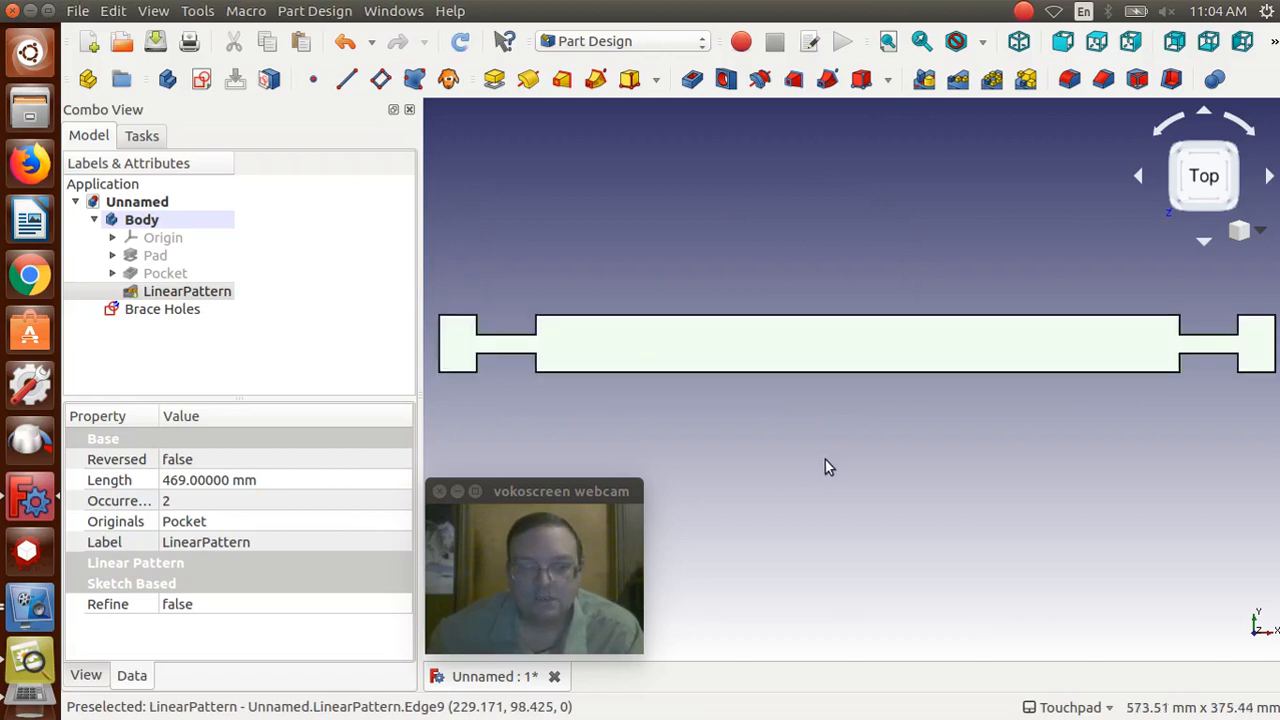
{"action": "left_click", "coordinate": [825, 460]}
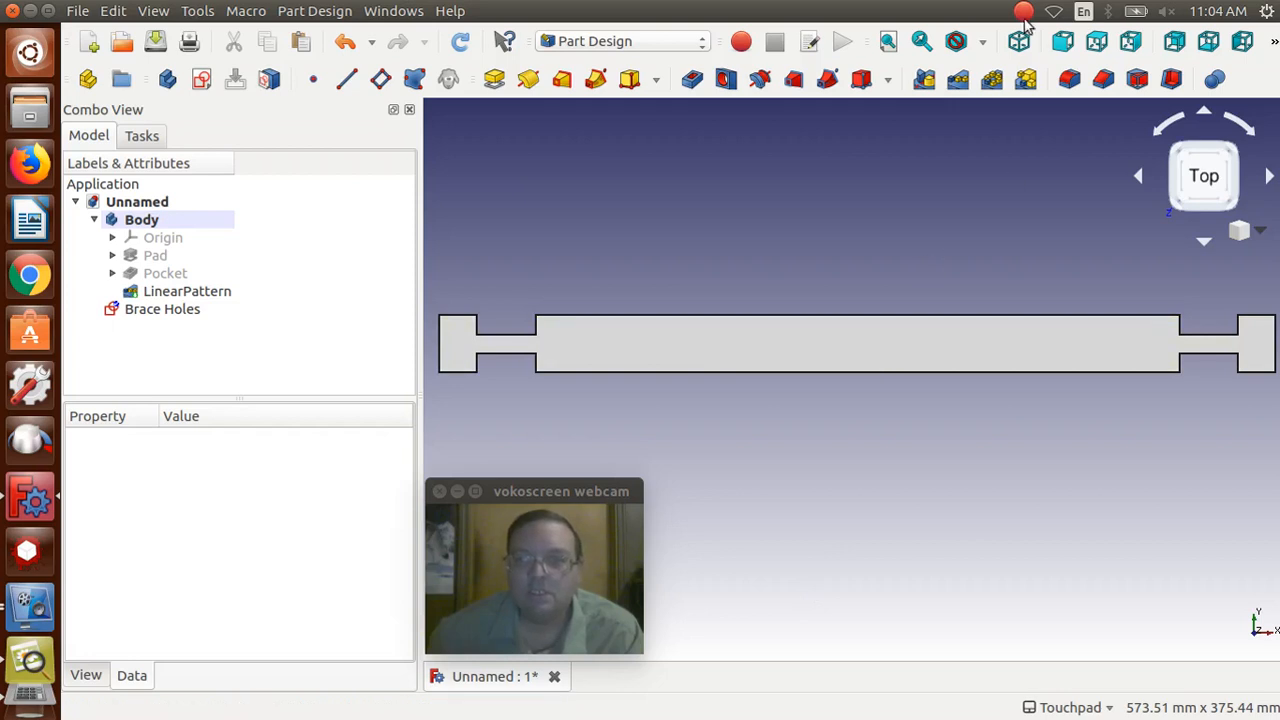
{"action": "left_click", "coordinate": [886, 43]}
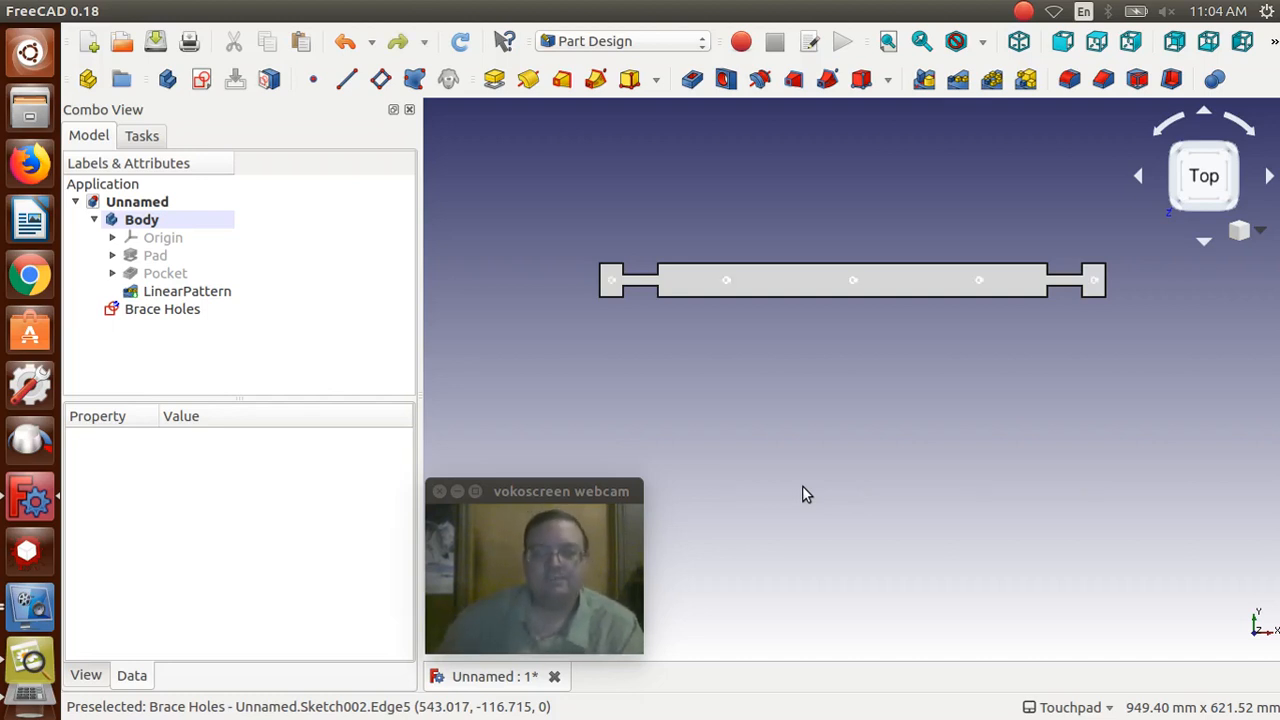
Step: Try to pad the pasted Brace Holes sketch
{"action": "left_click", "coordinate": [153, 313]}
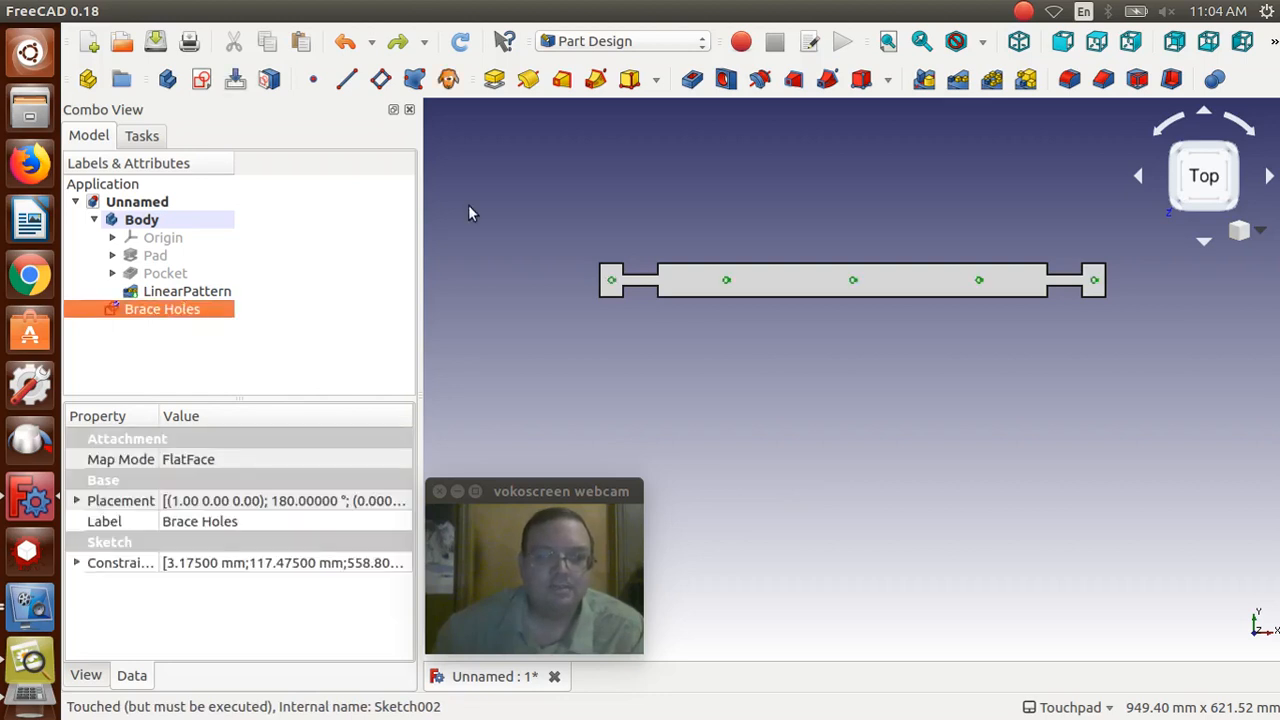
{"action": "left_click", "coordinate": [493, 79]}
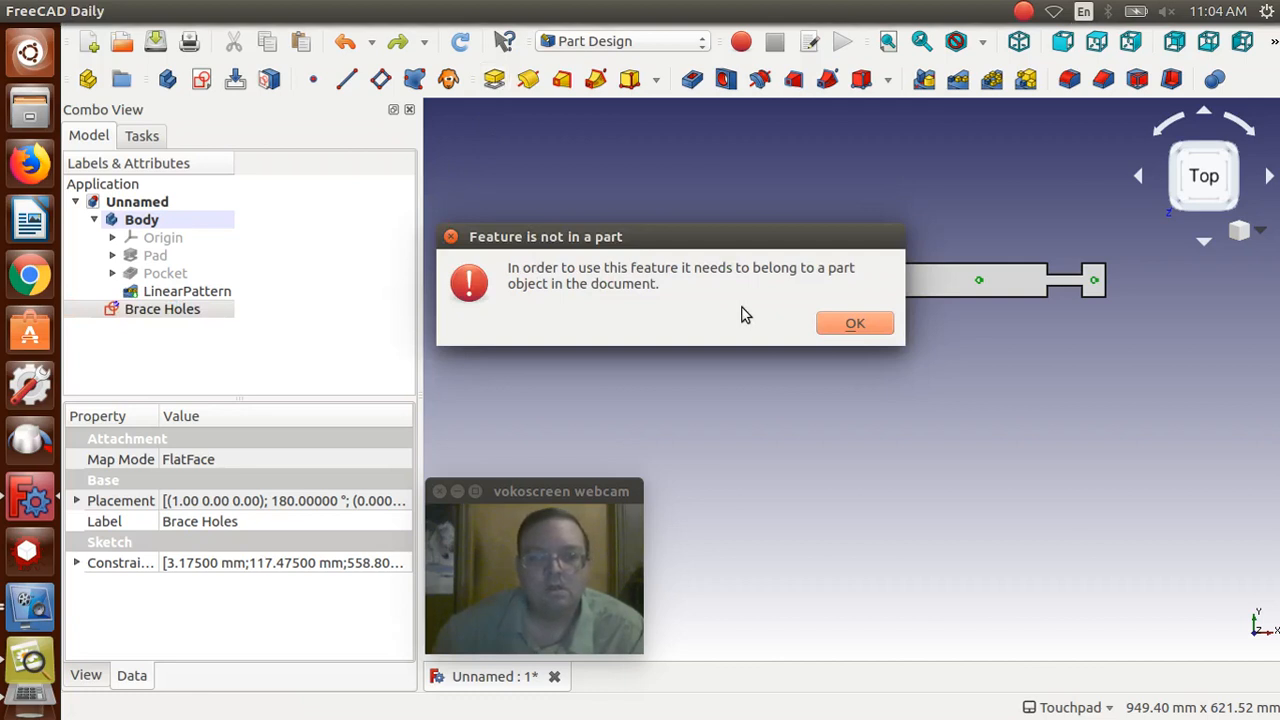
{"action": "left_click", "coordinate": [855, 325]}
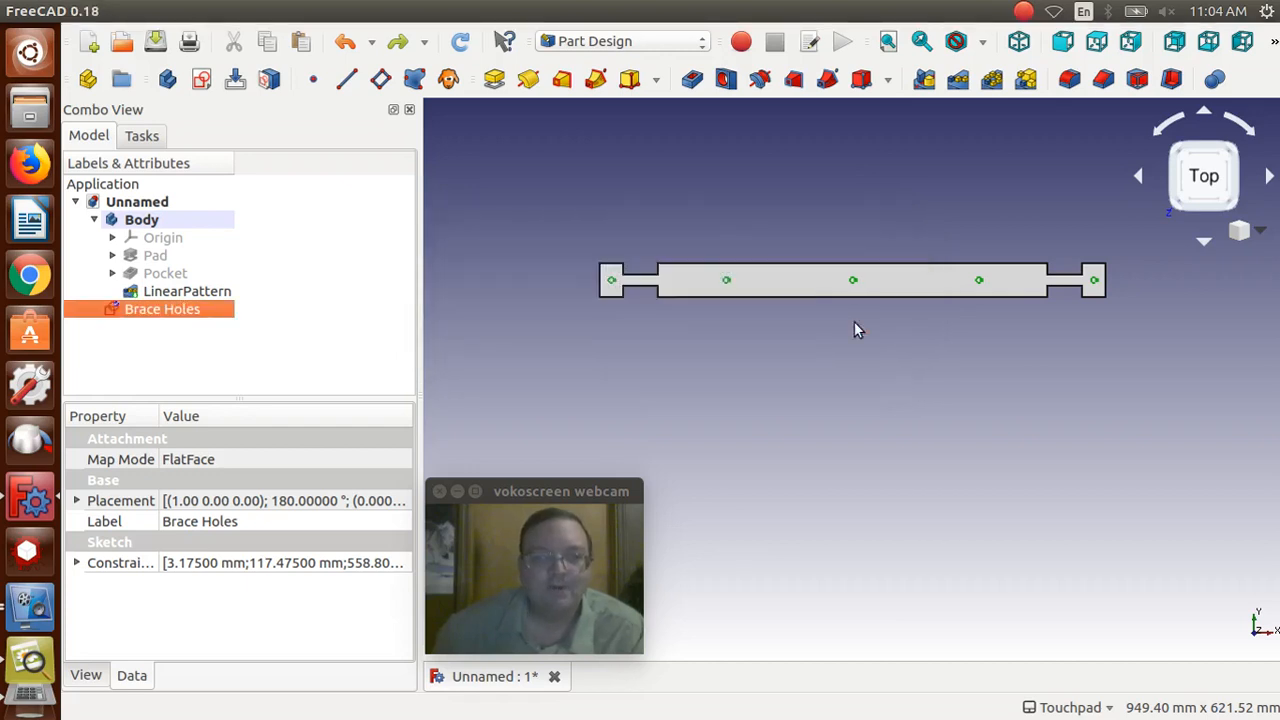
Step: Switch to the Part workbench, keeping the Brace Holes sketch selected
{"action": "left_click", "coordinate": [582, 45]}
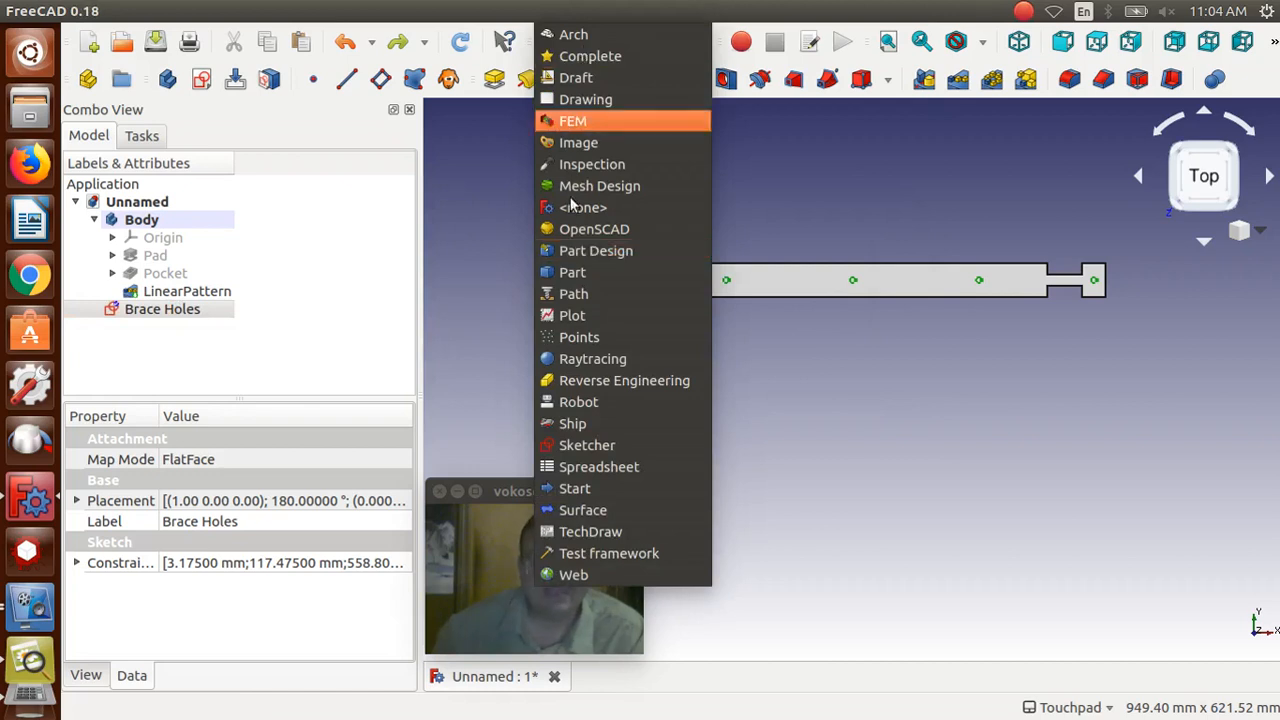
{"action": "left_click", "coordinate": [573, 275]}
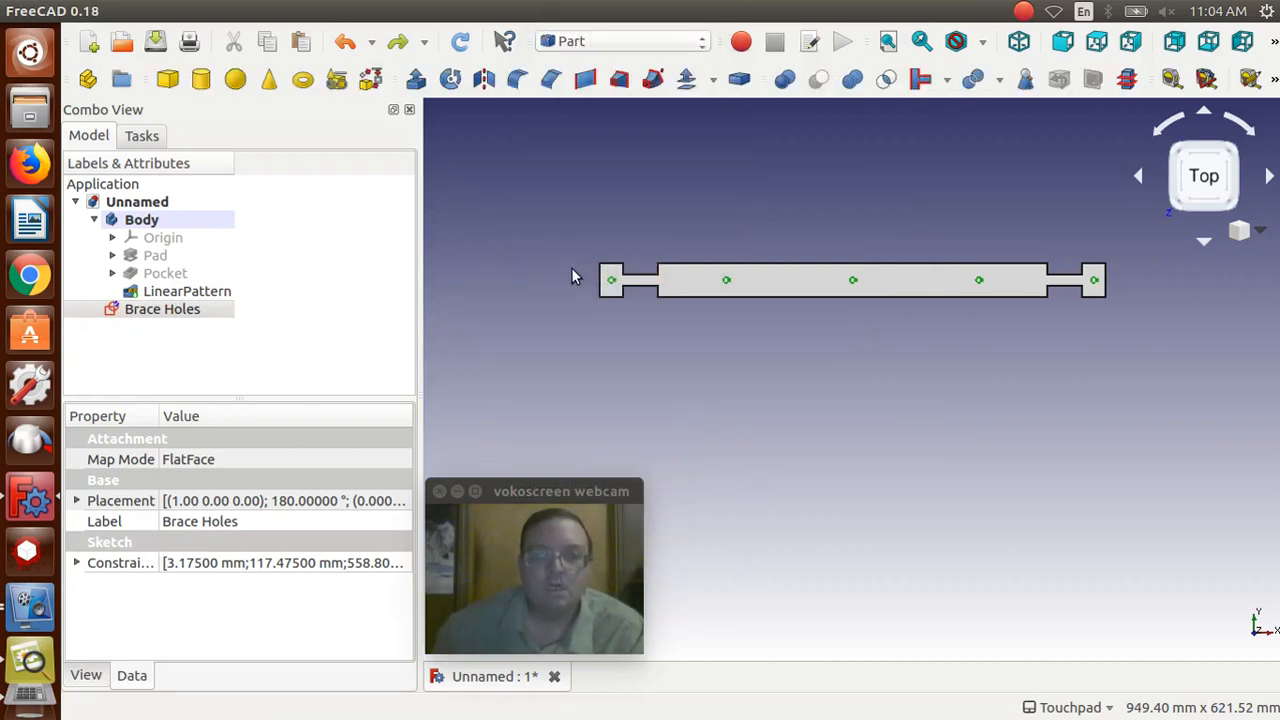
Step: Extrude the Brace Holes sketch 13 mm along its normal as a solid, with the direction reversed
{"action": "left_click", "coordinate": [412, 80]}
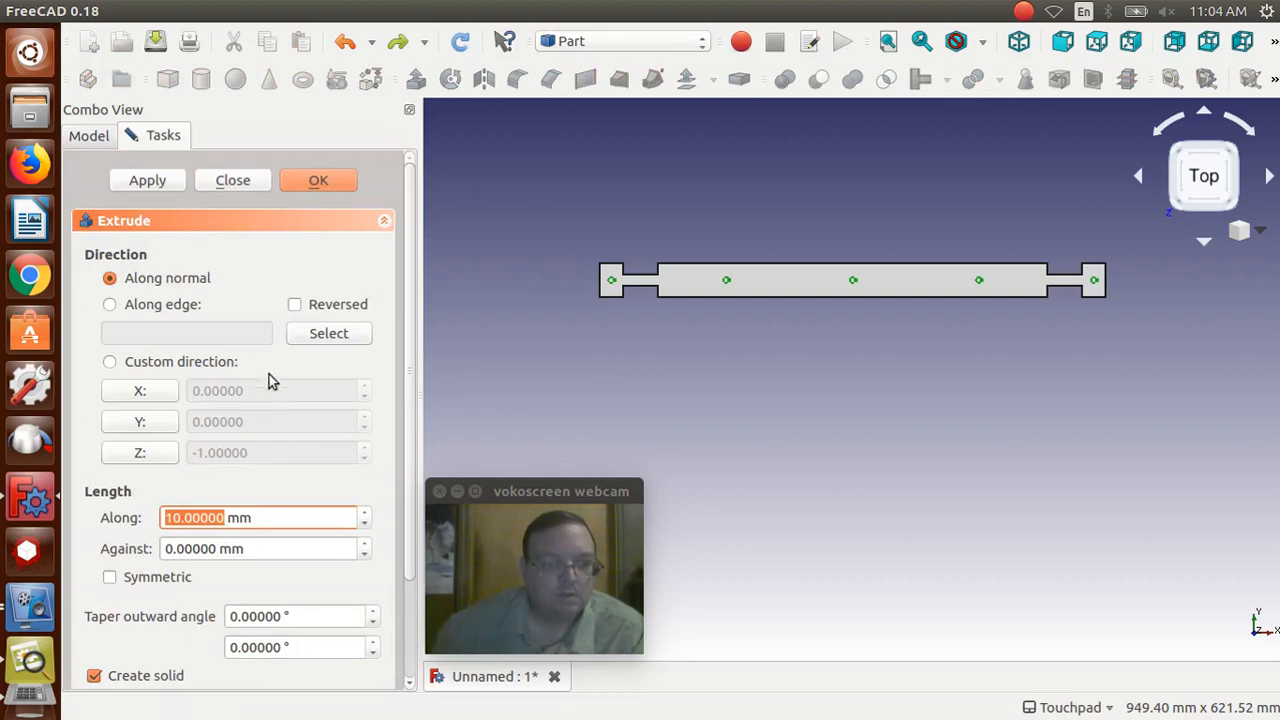
{"action": "left_click", "coordinate": [295, 305]}
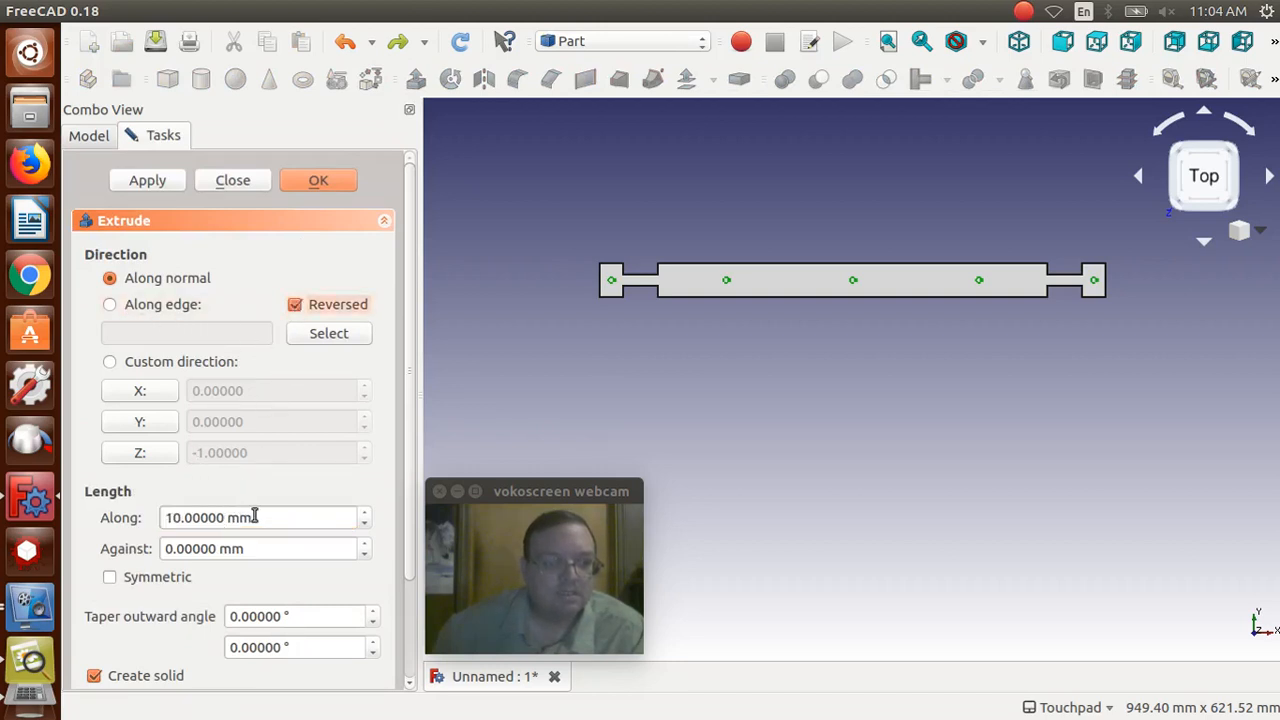
{"action": "left_click_drag", "start_coordinate": [255, 516], "coordinate": [148, 510]}
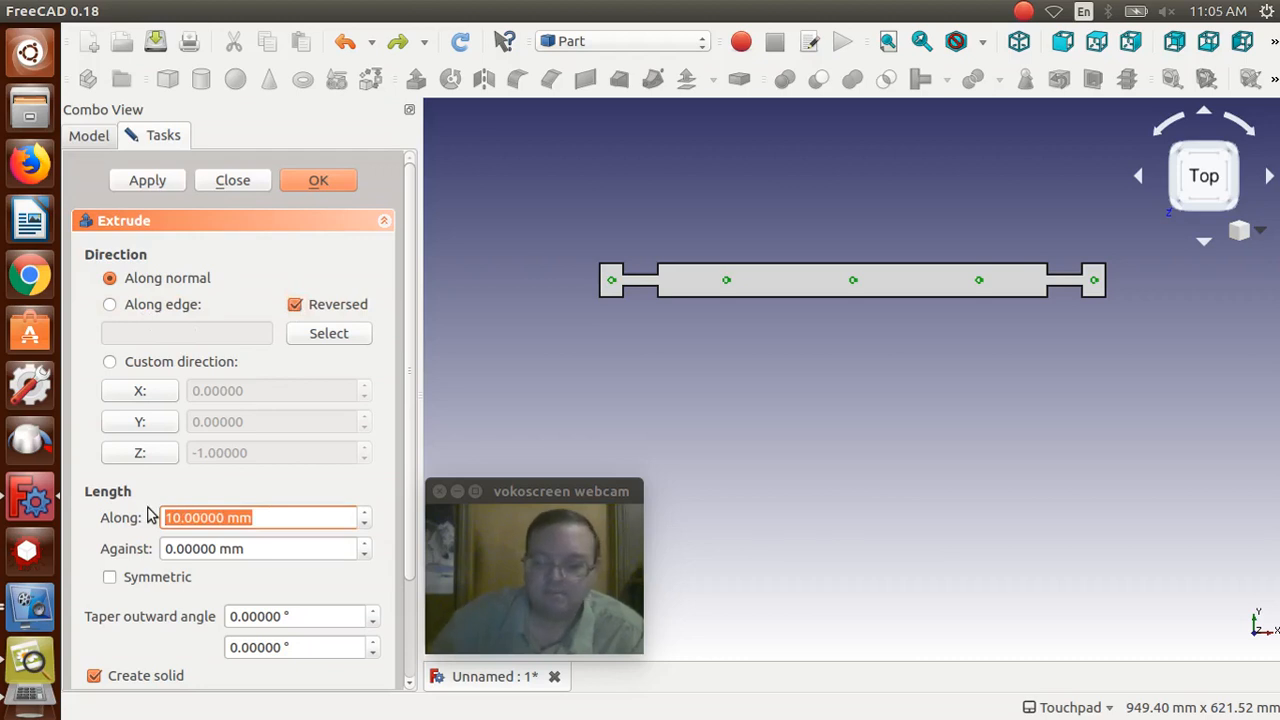
{"action": "type", "text": "13"}
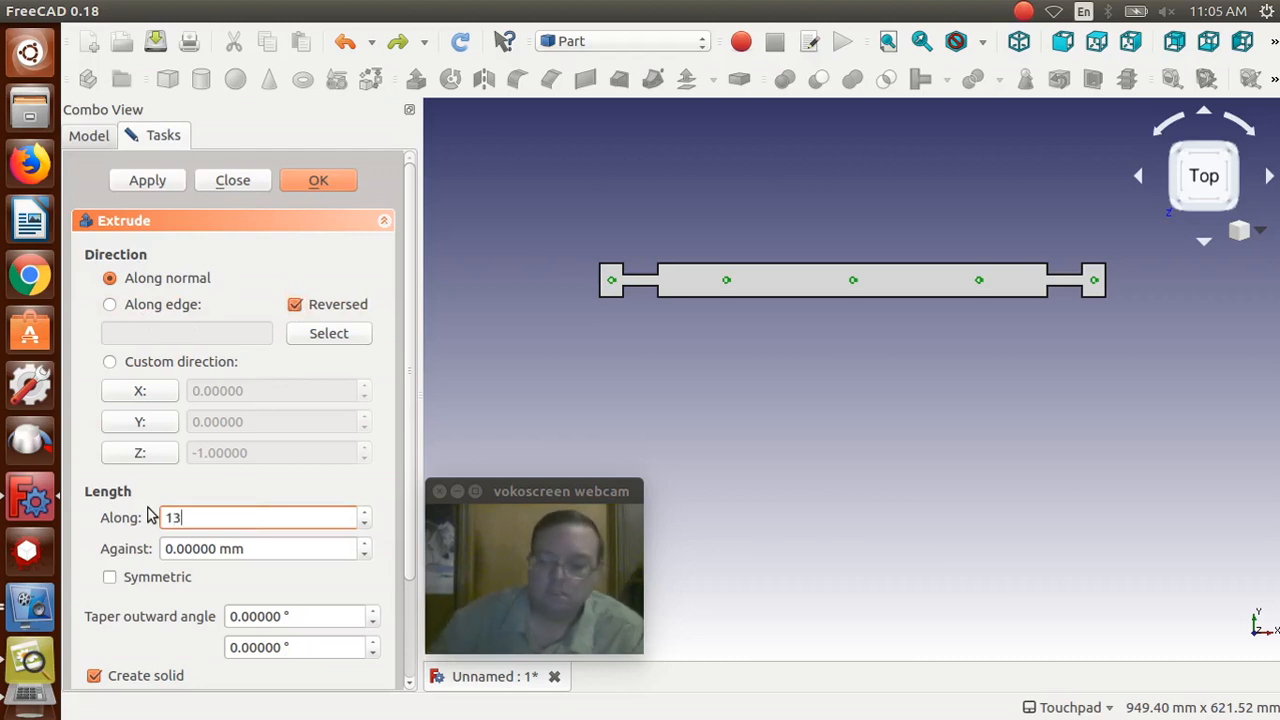
{"action": "key", "text": "ctrl+a"}
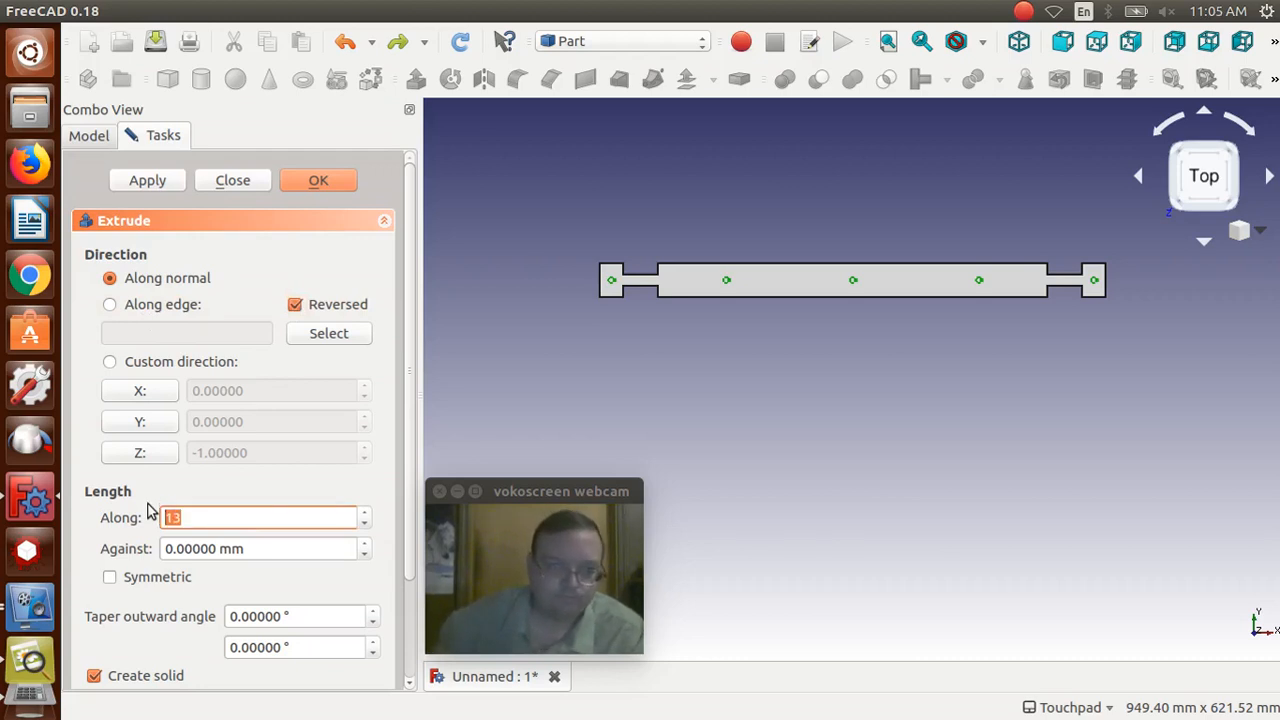
{"action": "left_click", "coordinate": [318, 181]}
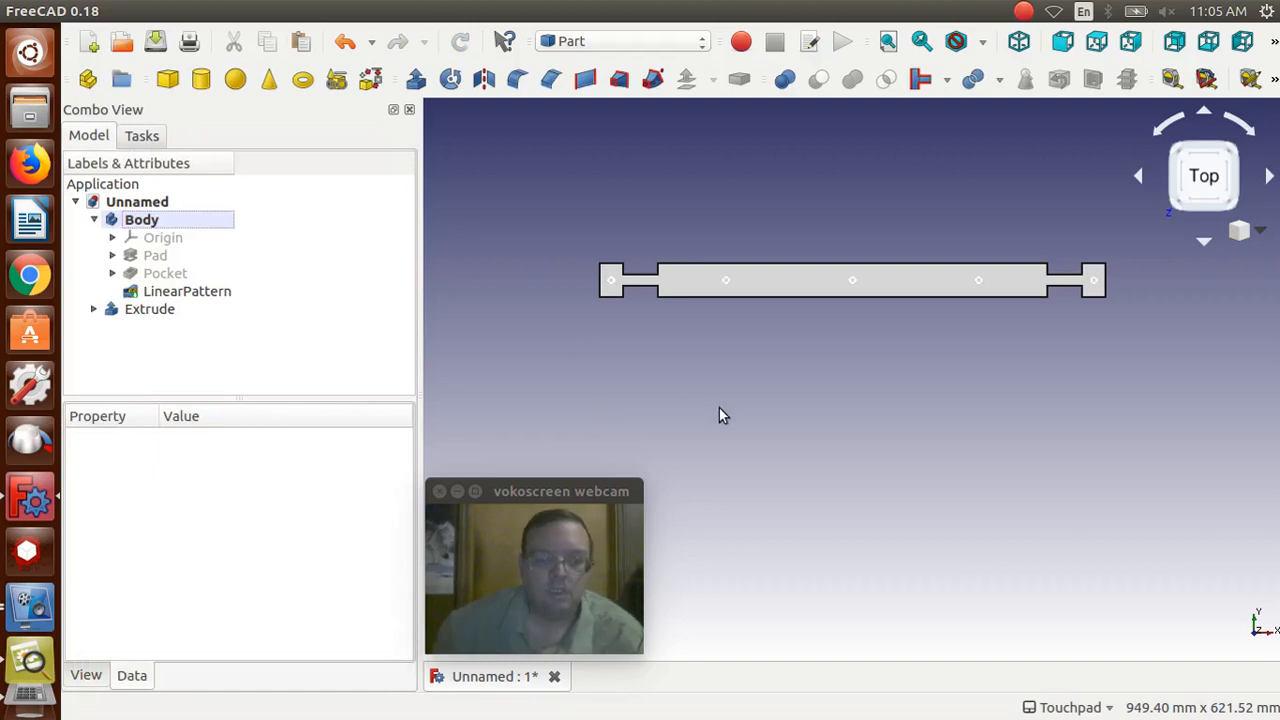
{"action": "left_click_drag", "start_coordinate": [725, 406], "coordinate": [726, 343], "text": "alt"}
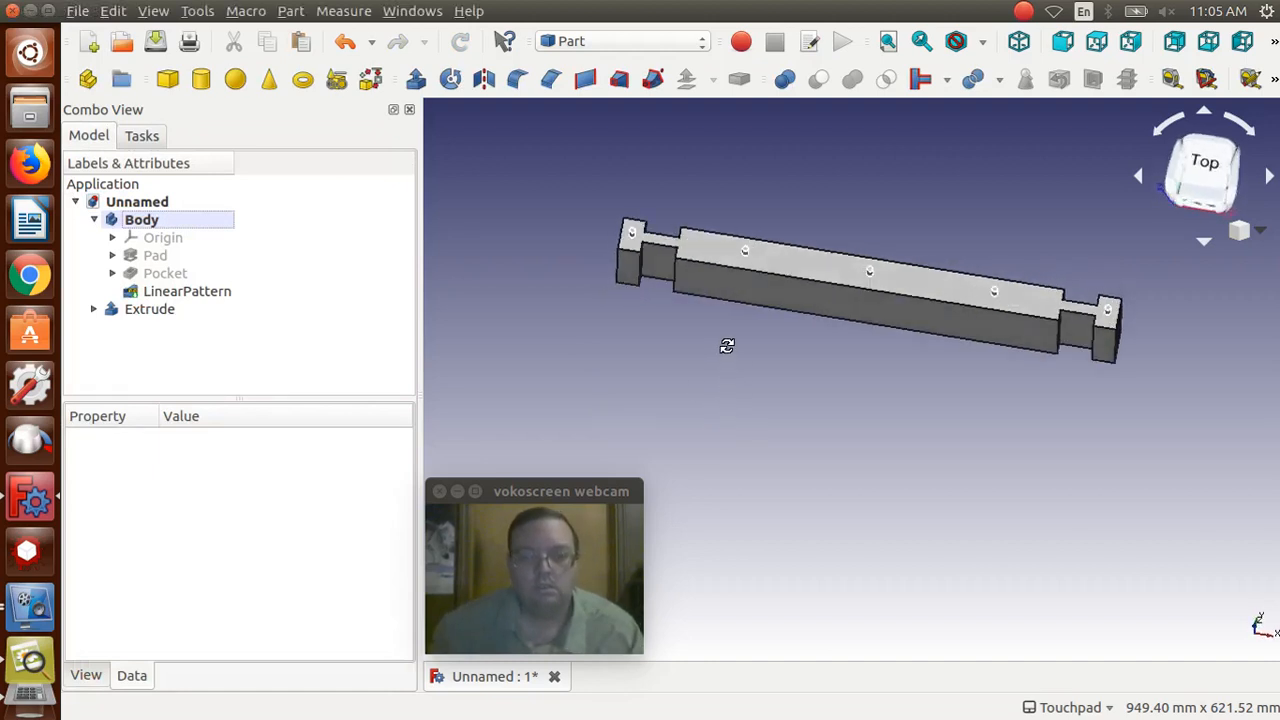
{"action": "scroll", "coordinate": [838, 364], "scroll_direction": "up", "scroll_amount": 4}
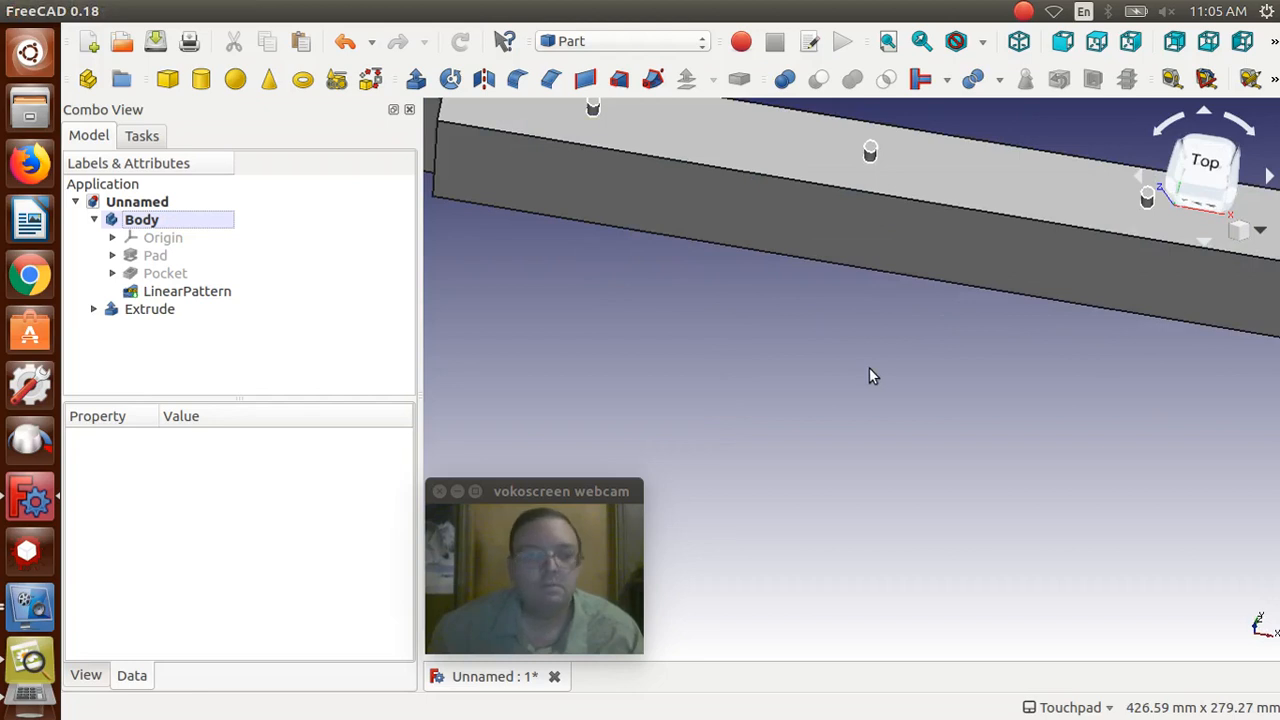
{"action": "left_click", "coordinate": [138, 311]}
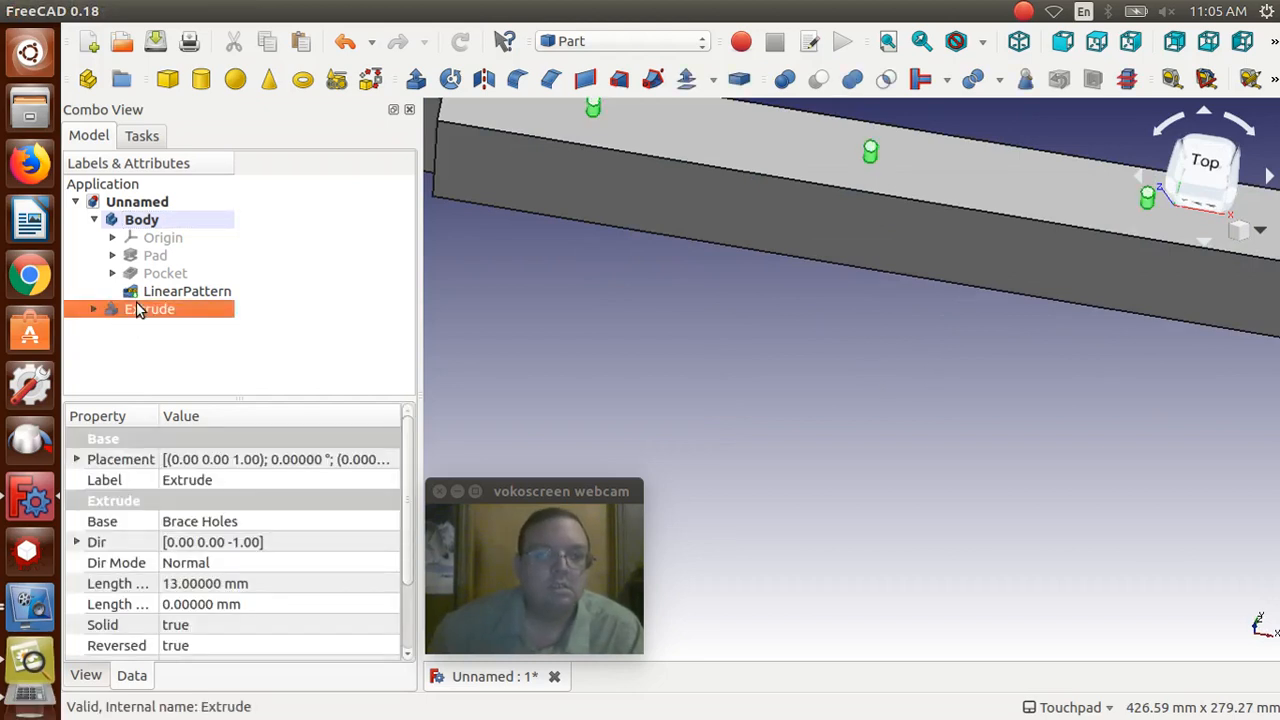
{"action": "double_click", "coordinate": [137, 310]}
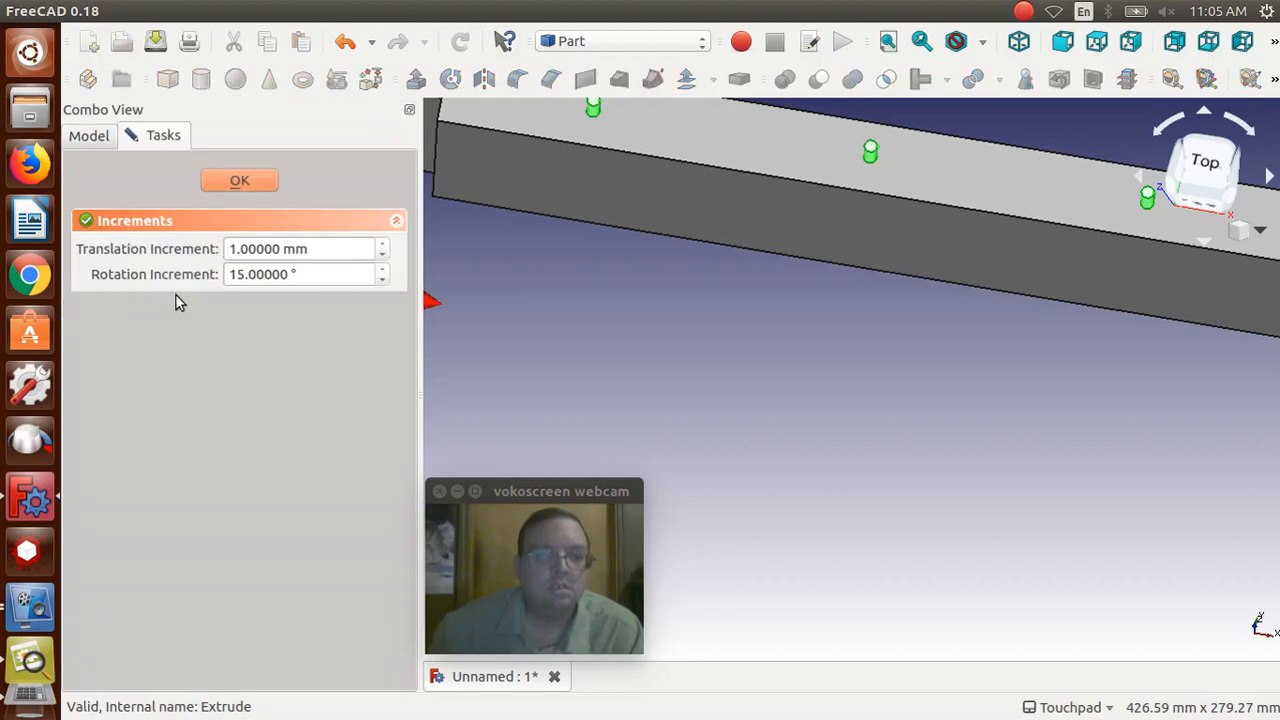
{"action": "left_click", "coordinate": [89, 138]}
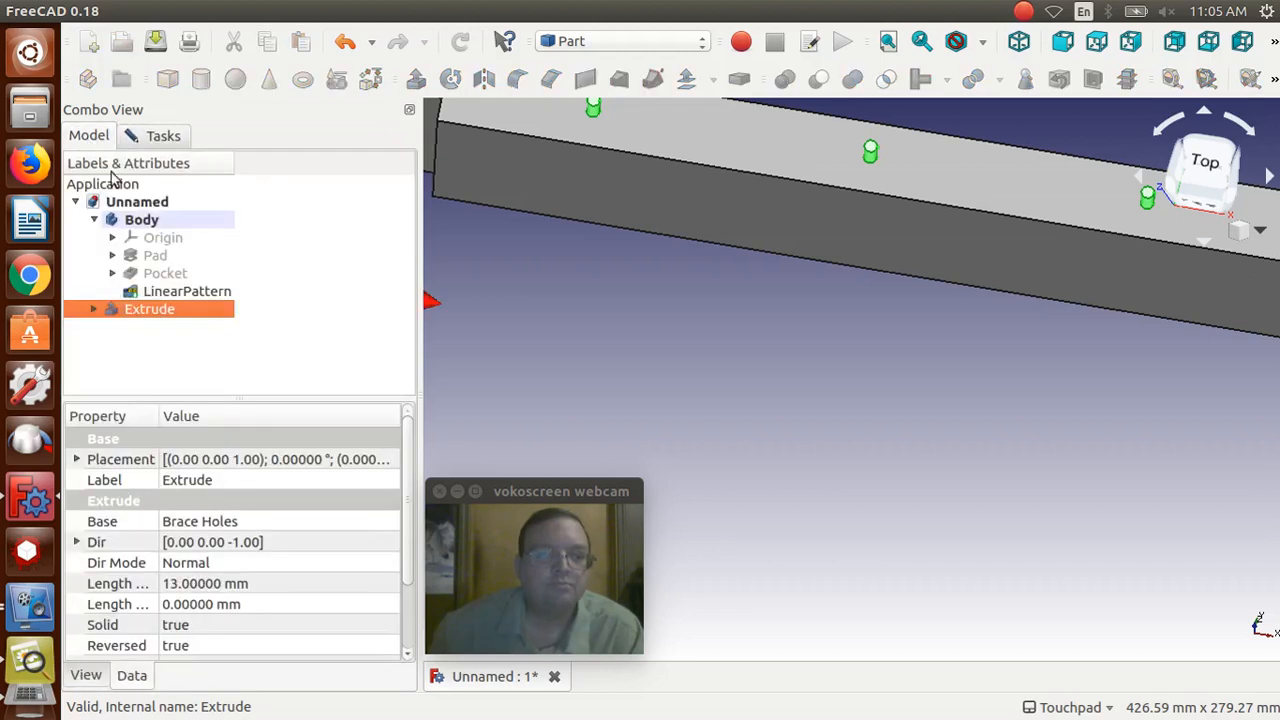
{"action": "double_click", "coordinate": [137, 311]}
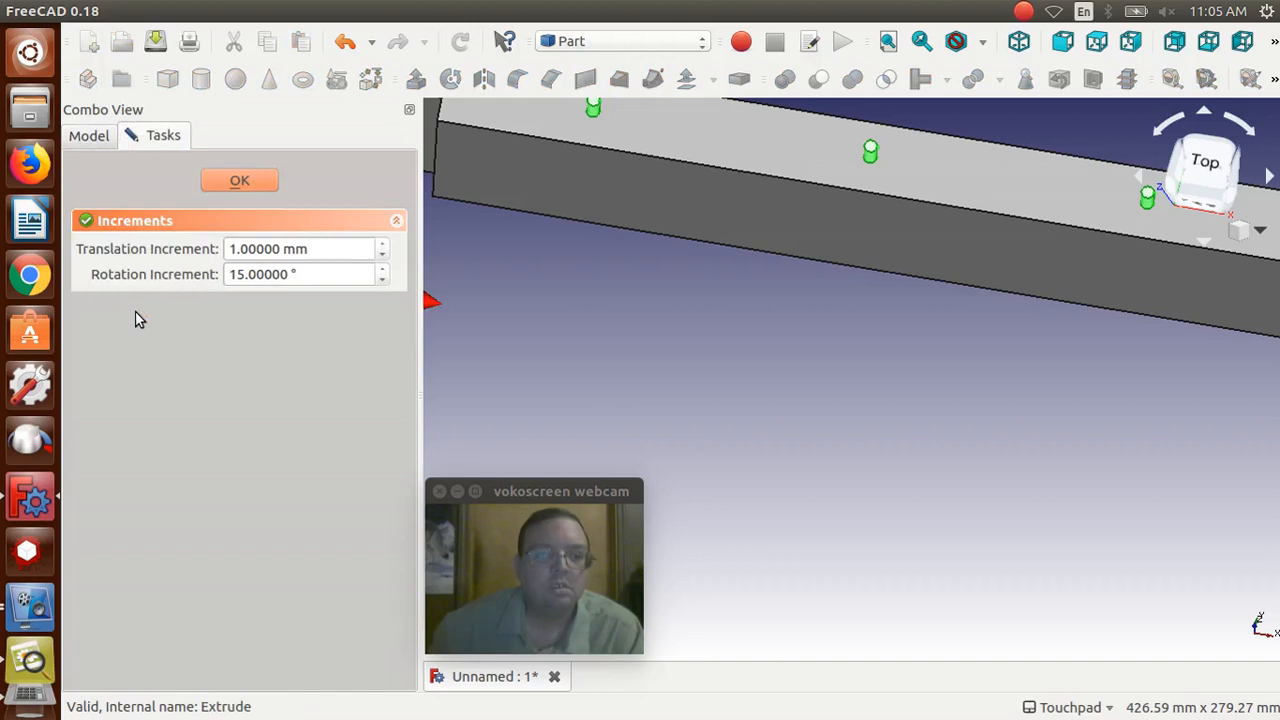
{"action": "left_click", "coordinate": [230, 183]}
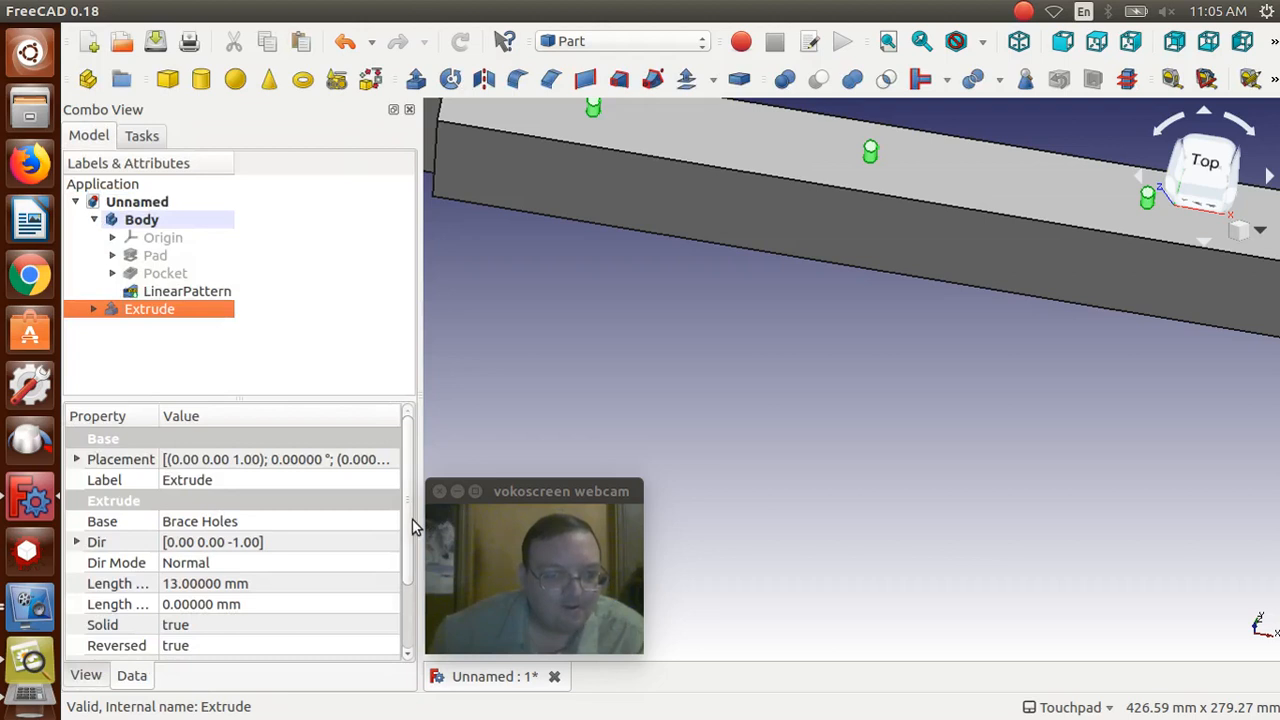
Step: Set the Reversed property of the Brace Holes extrusion to false
{"action": "left_click", "coordinate": [222, 646]}
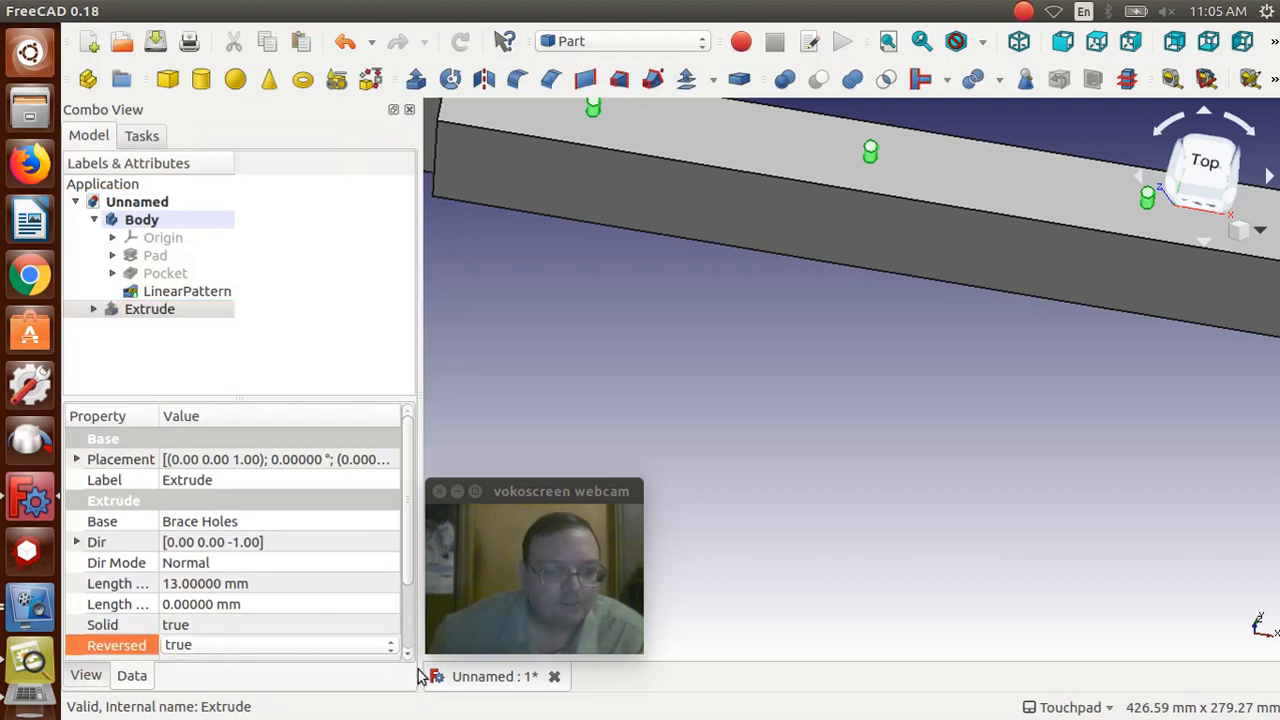
{"action": "left_click", "coordinate": [381, 648]}
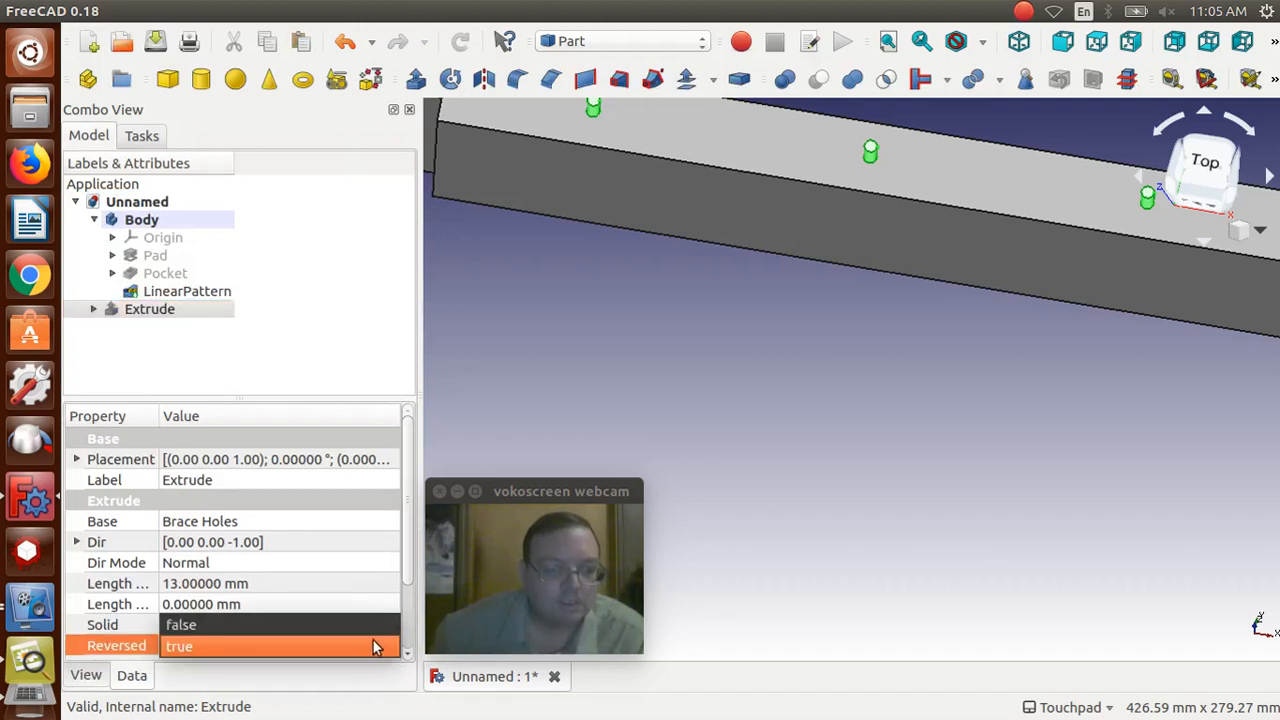
{"action": "left_click", "coordinate": [363, 629]}
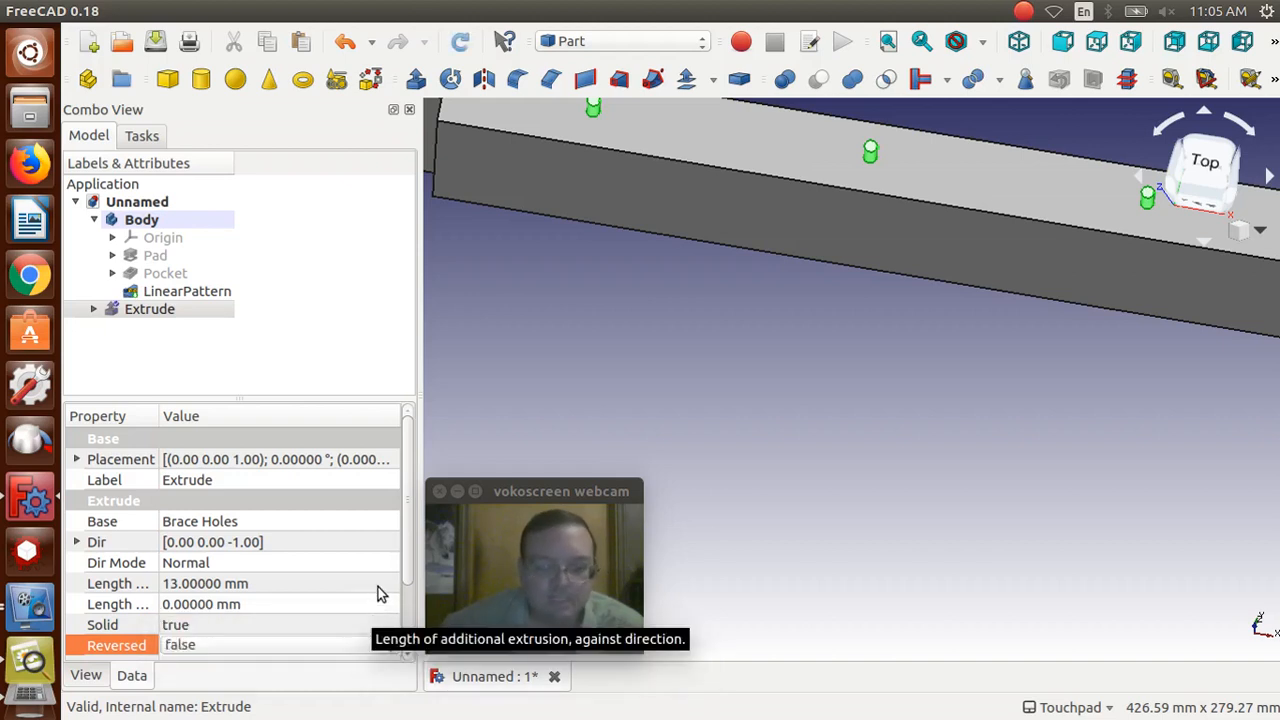
{"action": "left_click", "coordinate": [528, 337]}
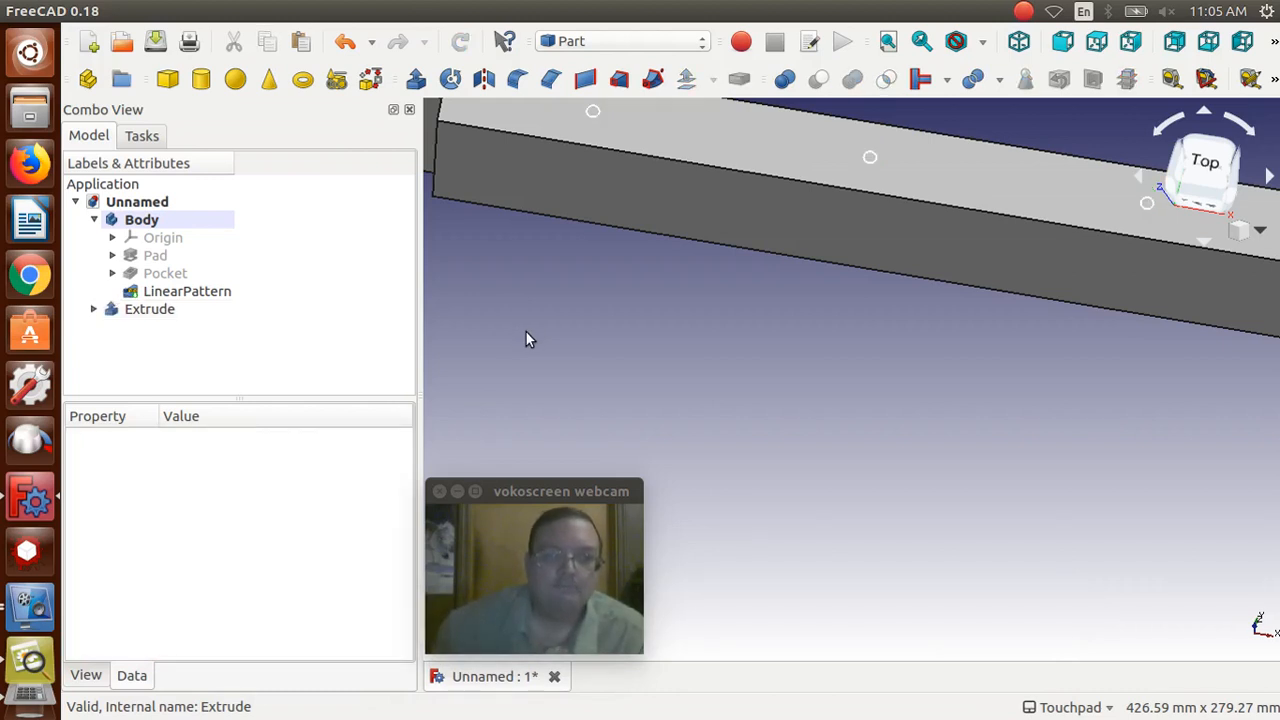
Step: Cut the Brace Holes extrusion from the board's LinearPattern solid with a Boolean Cut
{"action": "left_click", "coordinate": [208, 292]}
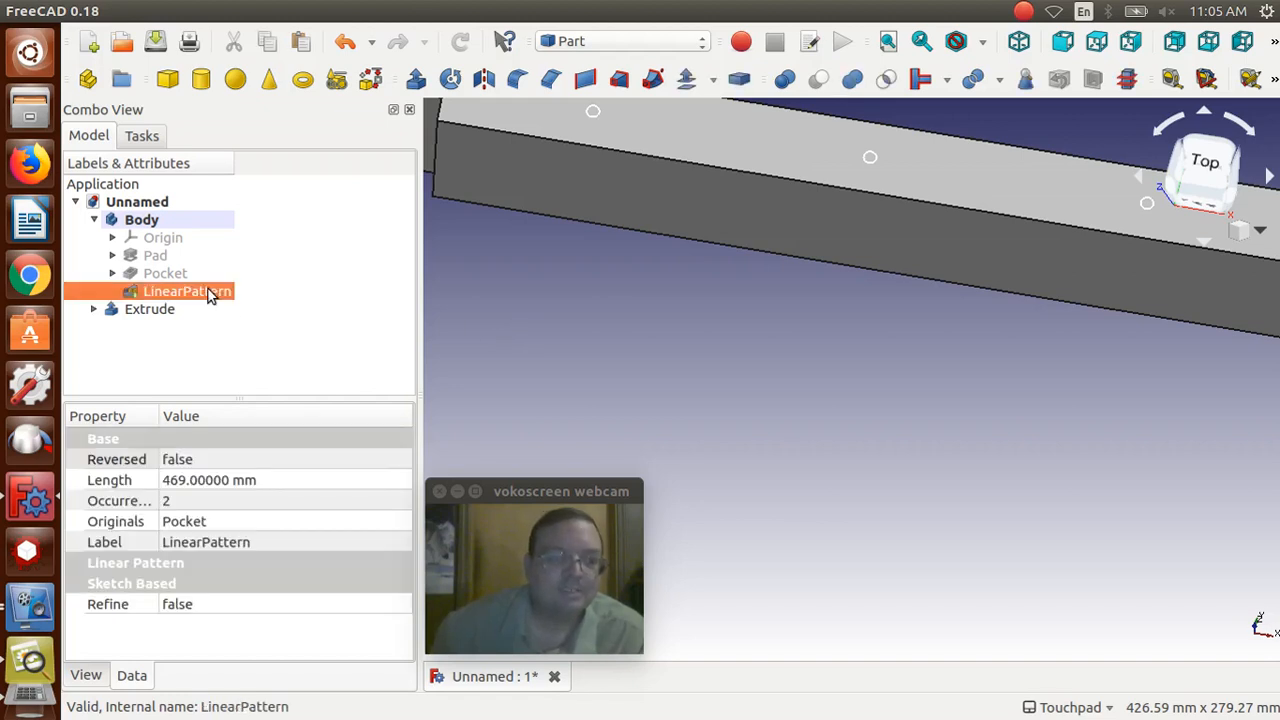
{"action": "left_click", "coordinate": [150, 309], "text": "ctrl"}
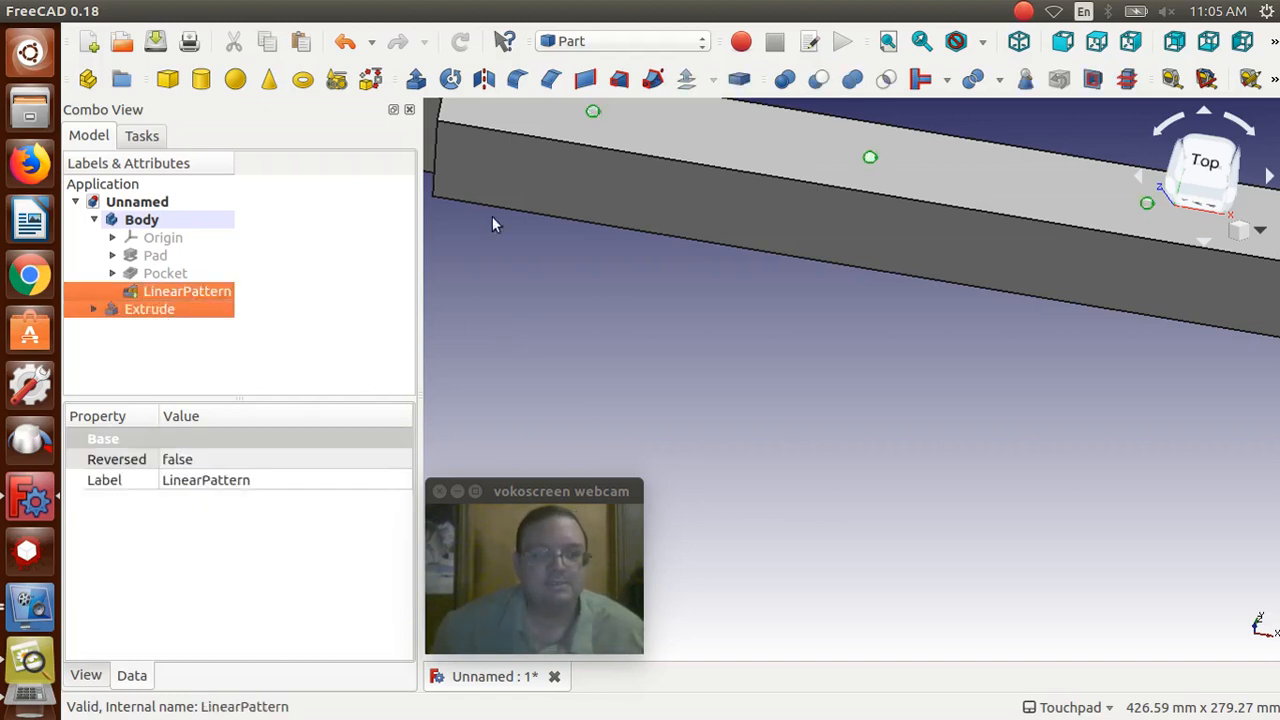
{"action": "left_click", "coordinate": [820, 80]}
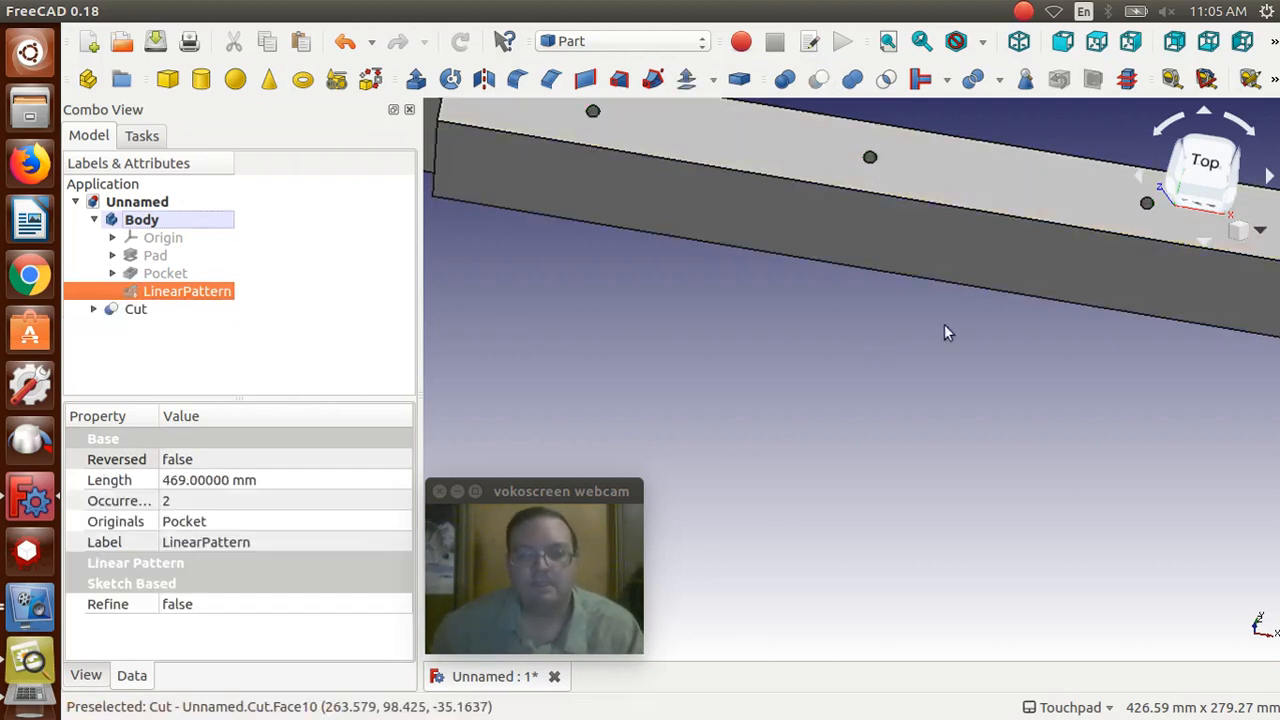
{"action": "mouse_move", "coordinate": [934, 349]}
{"action": "left_mouse_down", "text": "alt"}
{"action": "mouse_move", "coordinate": [922, 394]}
{"action": "mouse_move", "coordinate": [937, 326]}
{"action": "left_mouse_up", "text": "alt"}
{"action": "scroll", "coordinate": [936, 324], "scroll_direction": "down", "scroll_amount": 4}
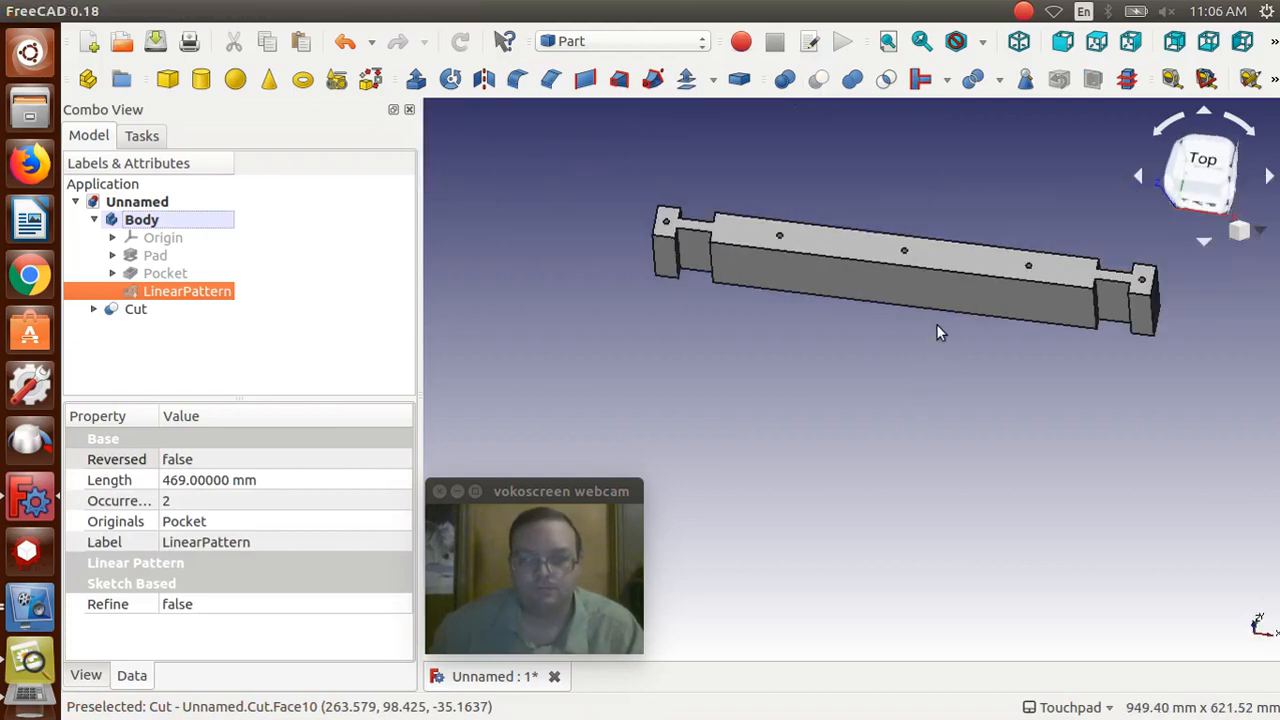
{"action": "left_click", "coordinate": [996, 401]}
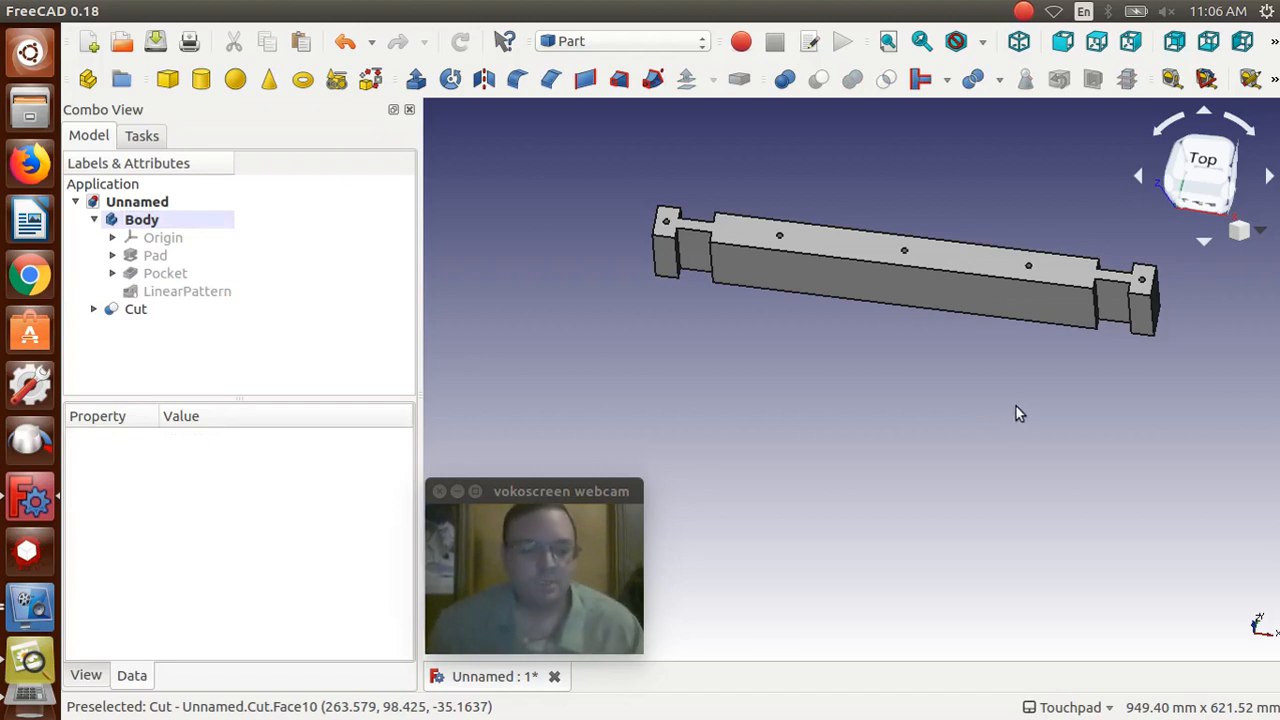
Step: Fillet the outer edges of both board ends and of the long face opposite the holes with a constant 12.7 mm radius
{"action": "left_click", "coordinate": [652, 264]}
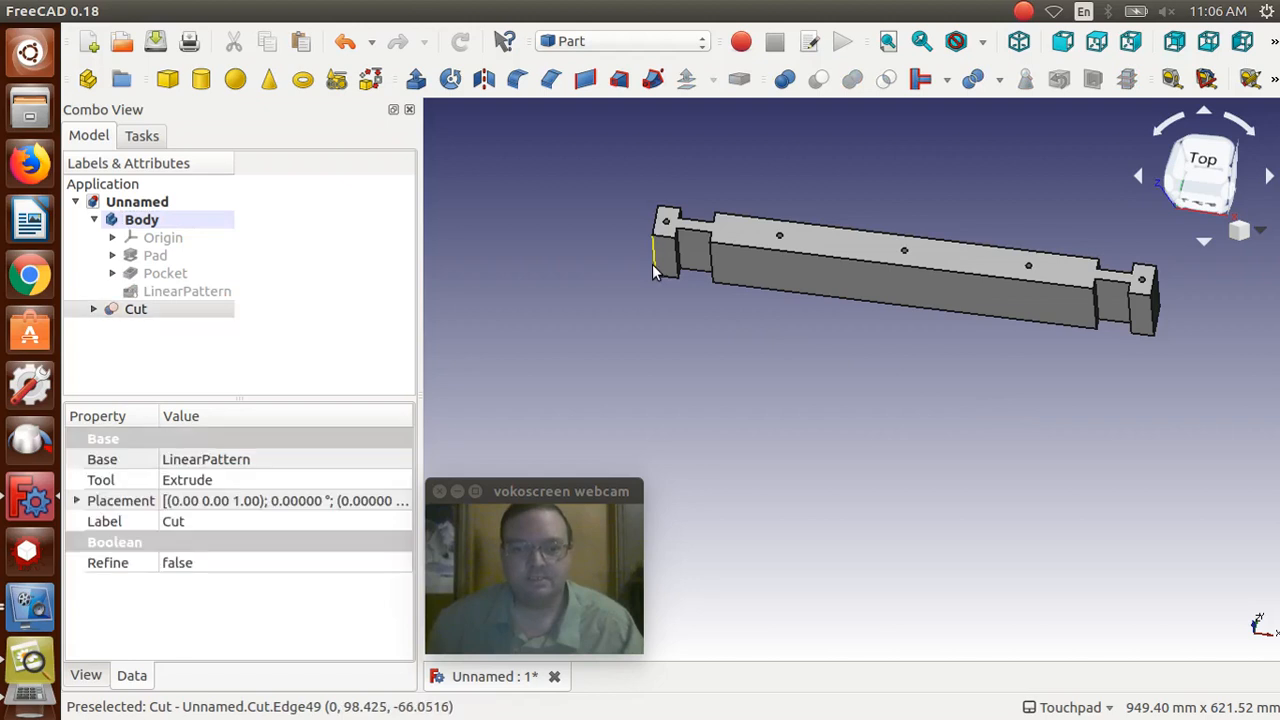
{"action": "left_click", "coordinate": [763, 289], "text": "ctrl"}
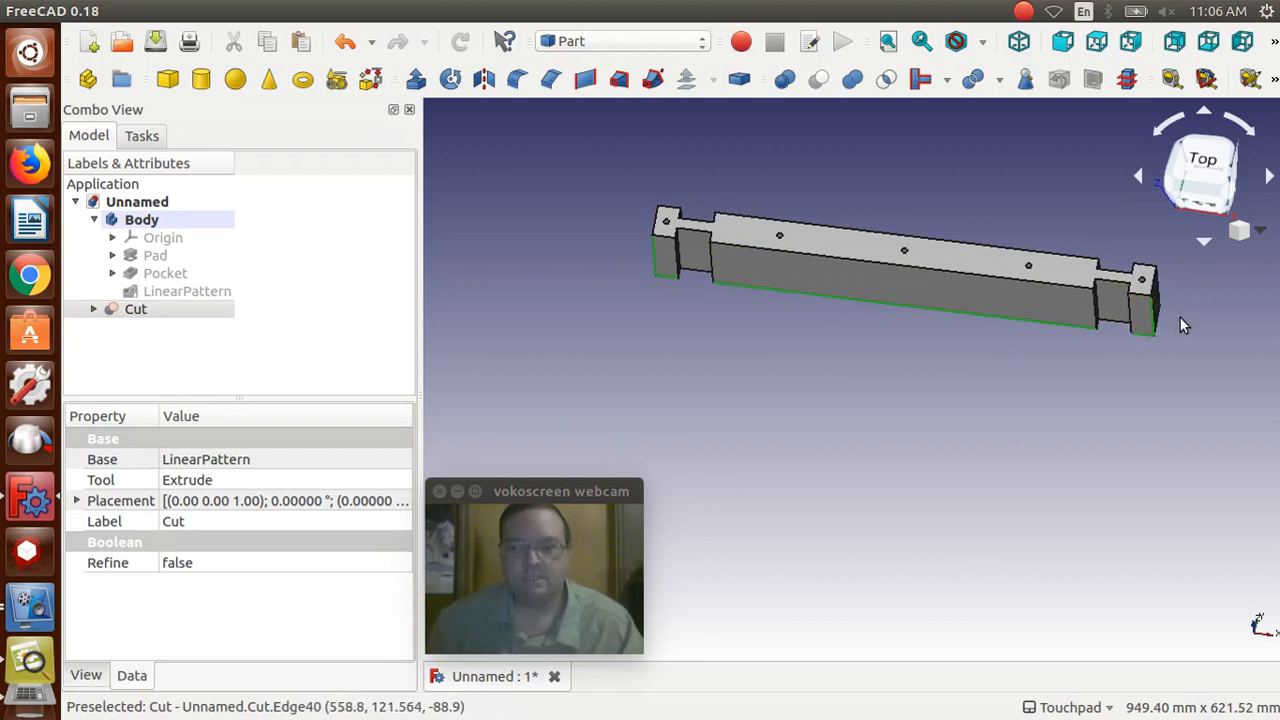
{"action": "left_click_drag", "start_coordinate": [1216, 334], "coordinate": [1028, 390], "text": "alt"}
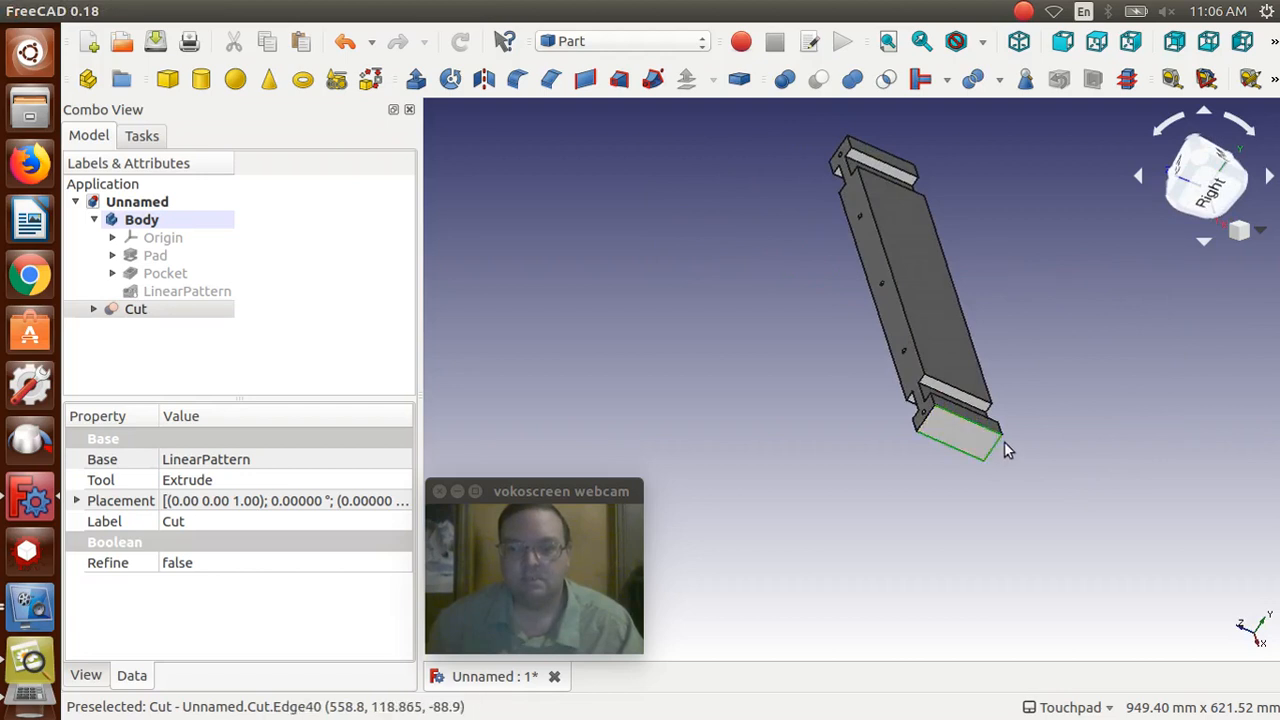
{"action": "left_click_drag", "start_coordinate": [1083, 414], "coordinate": [983, 449], "text": "alt"}
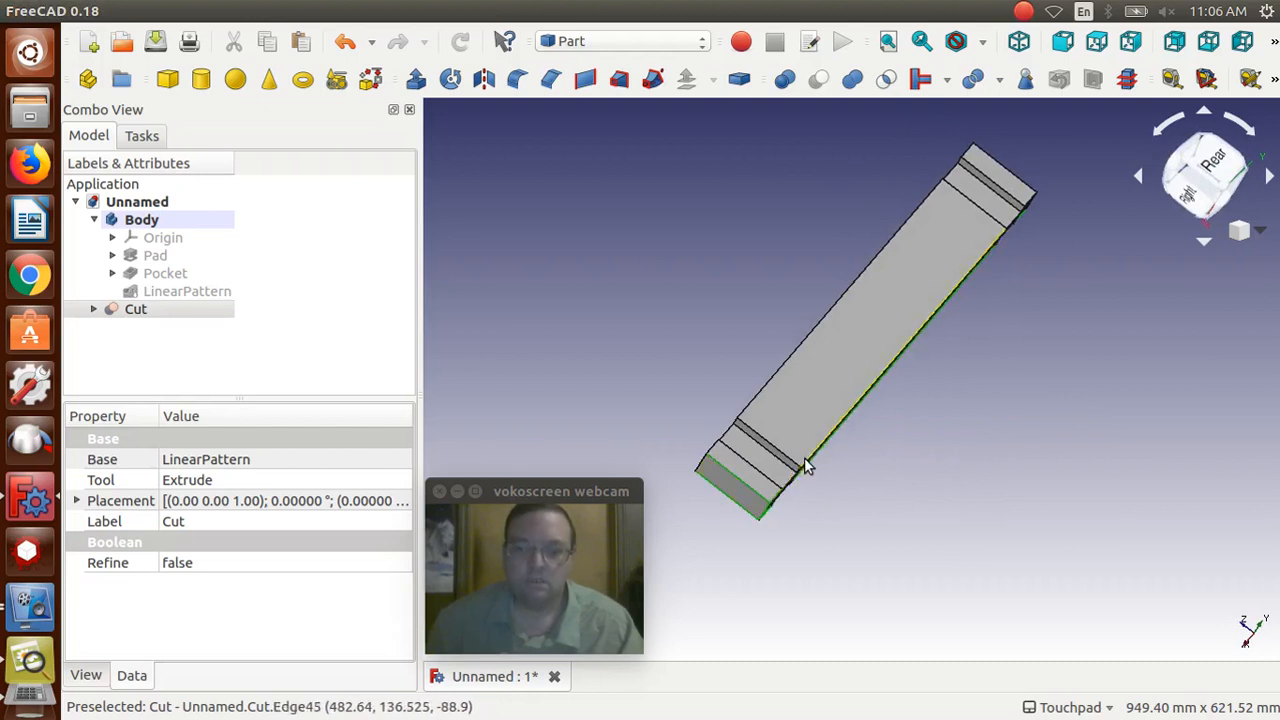
{"action": "left_click_drag", "start_coordinate": [1071, 320], "coordinate": [954, 371], "text": "alt"}
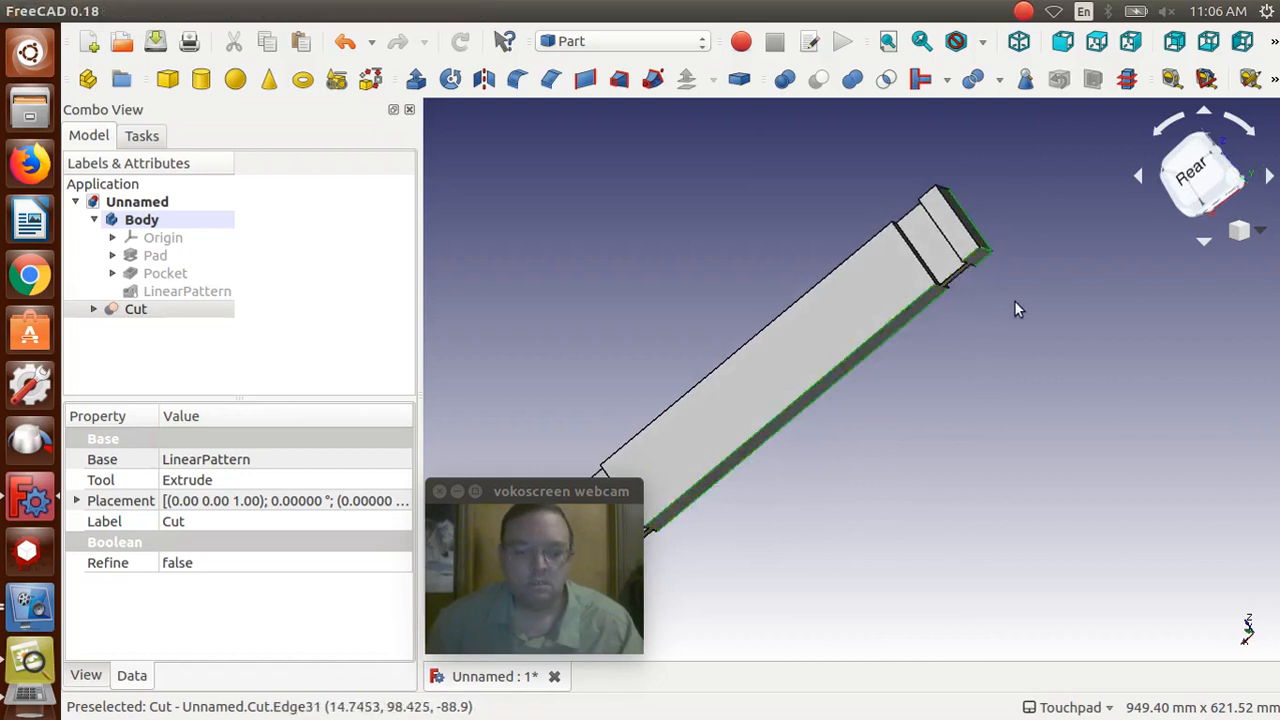
{"action": "left_click_drag", "start_coordinate": [1000, 297], "coordinate": [881, 241], "text": "alt"}
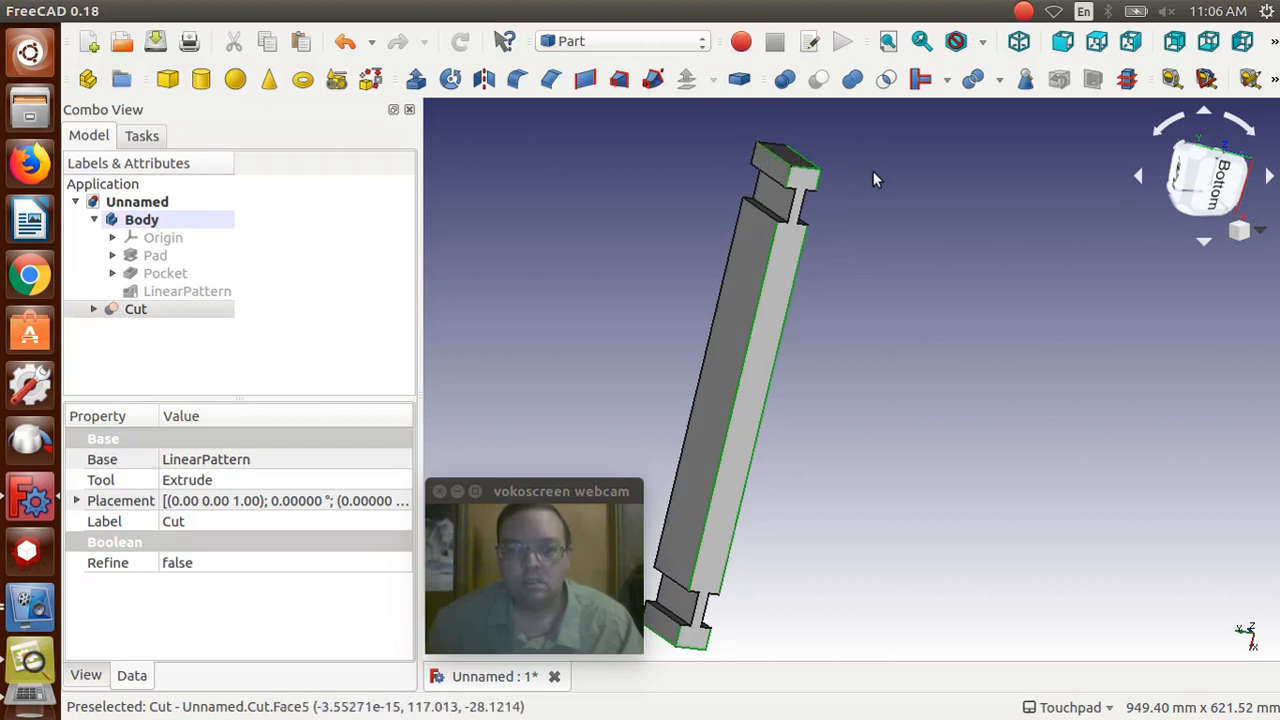
{"action": "left_click_drag", "start_coordinate": [868, 171], "coordinate": [774, 457], "text": "alt"}
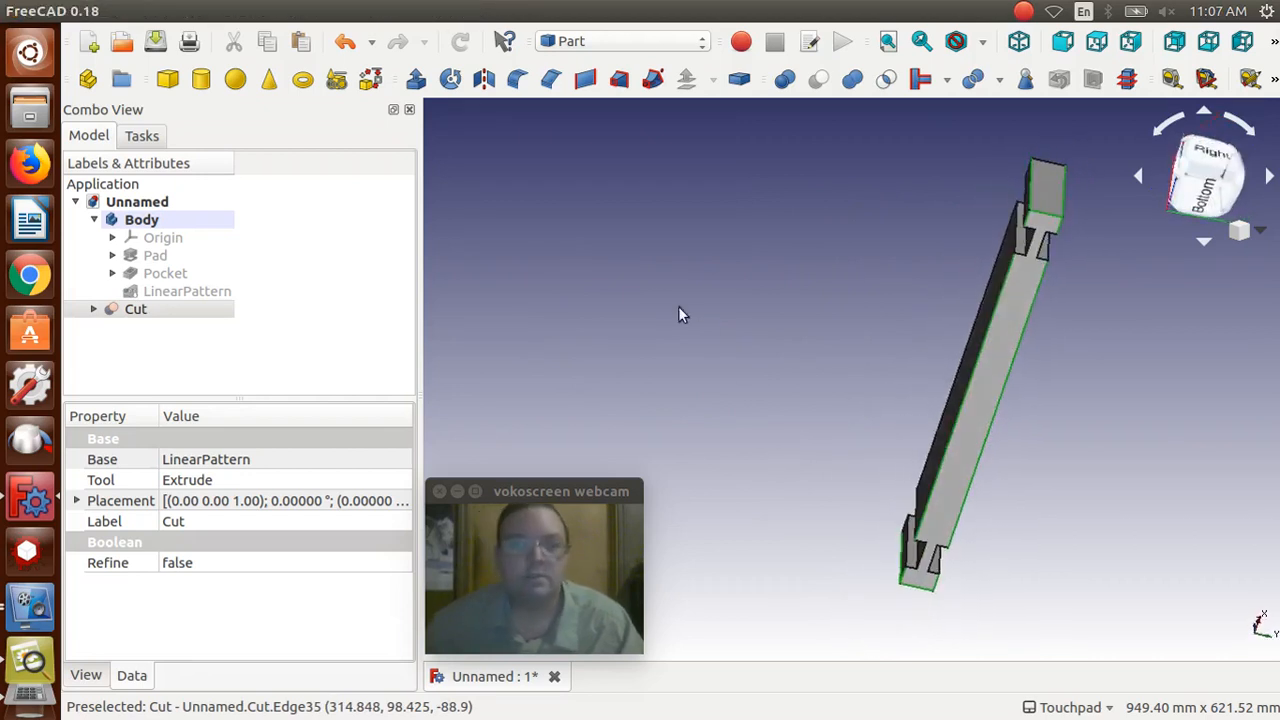
{"action": "left_click", "coordinate": [517, 84]}
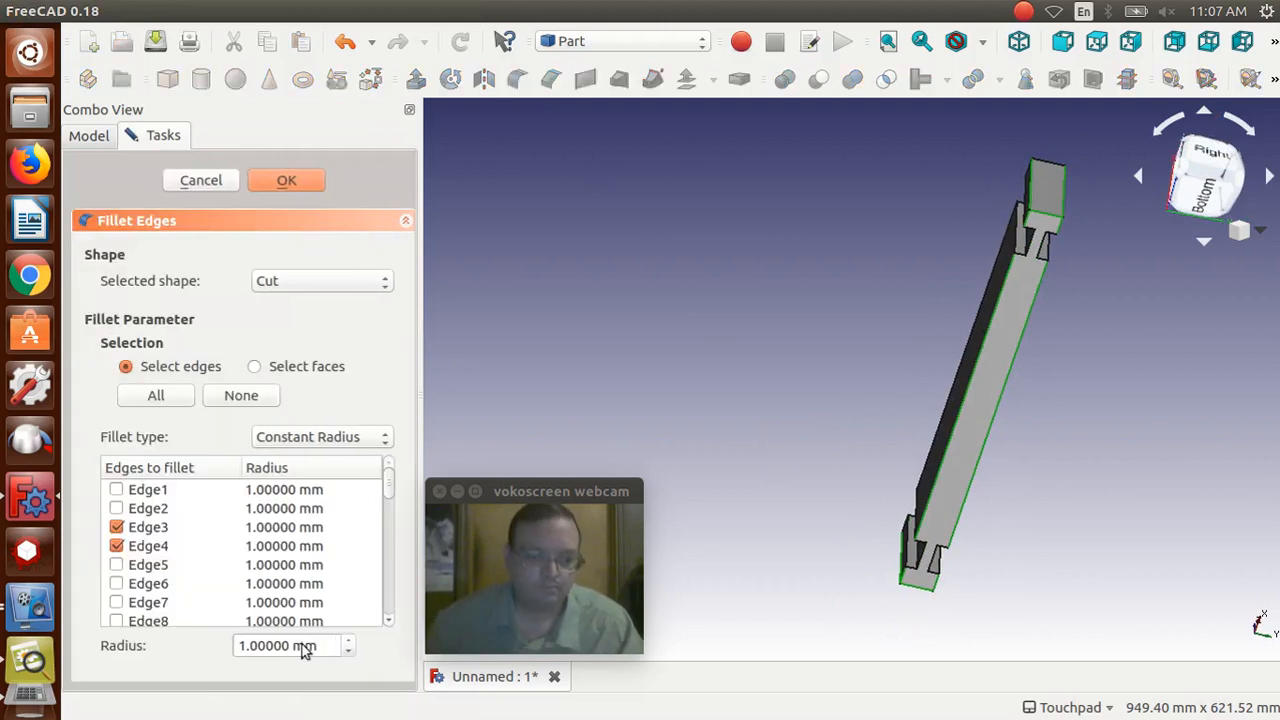
{"action": "triple_click", "coordinate": [326, 646]}
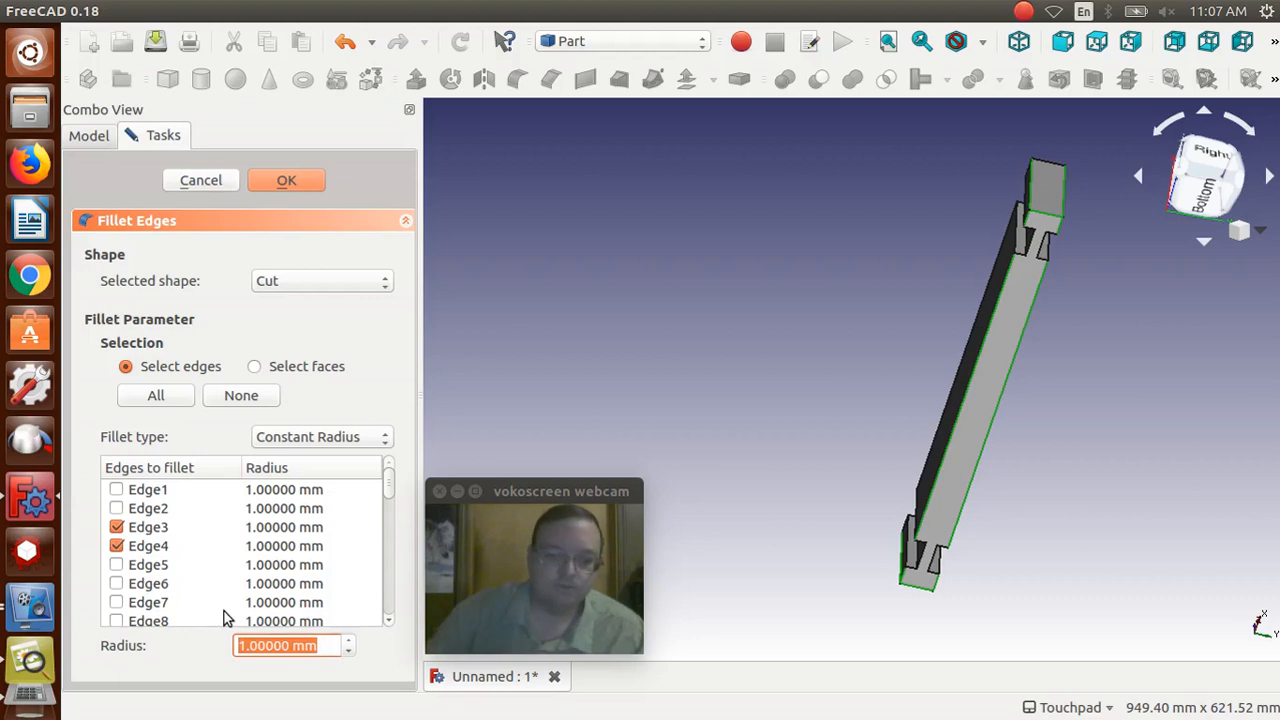
{"action": "type", "text": "12.7"}
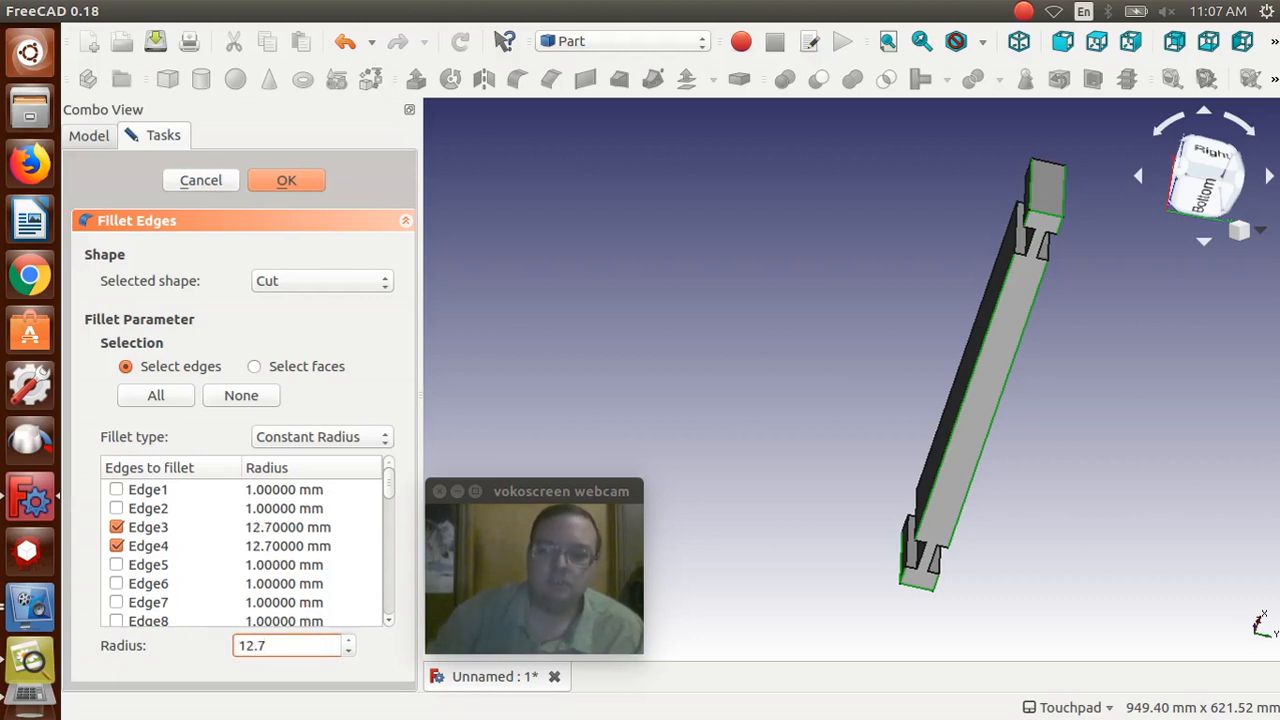
{"action": "key", "text": "Return"}
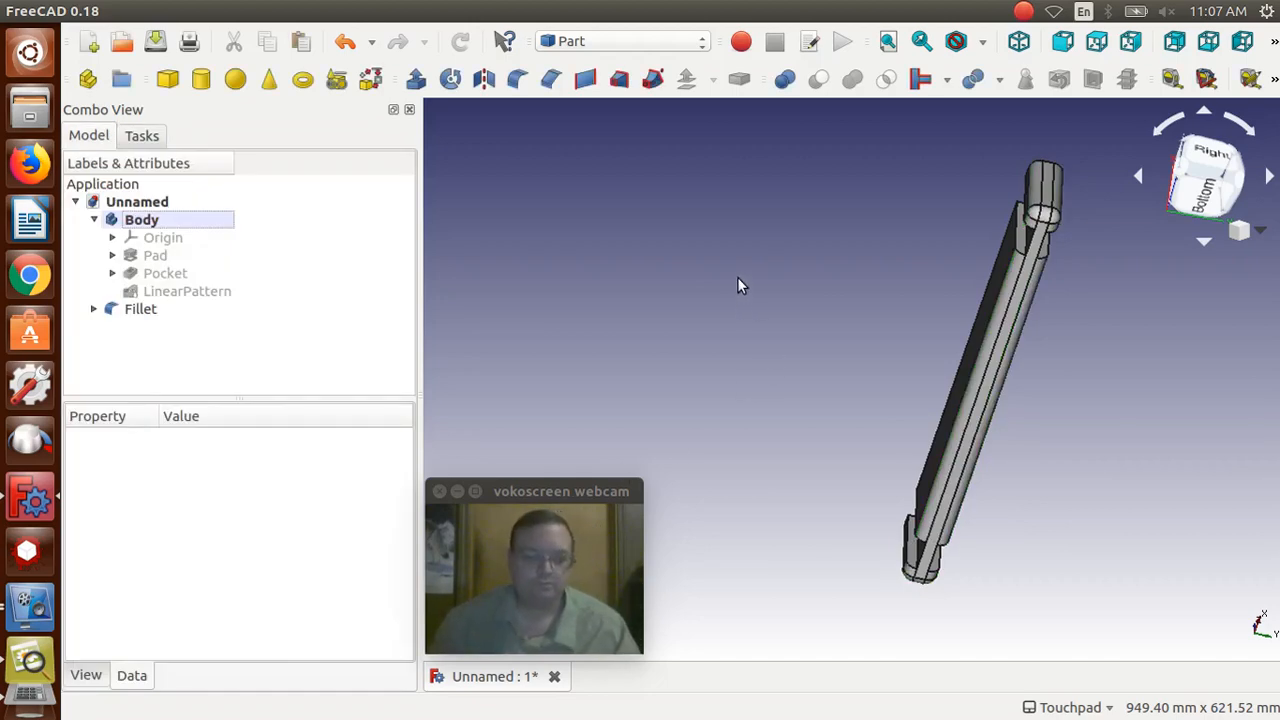
{"action": "left_click_drag", "start_coordinate": [775, 258], "coordinate": [1151, 346], "text": "alt"}
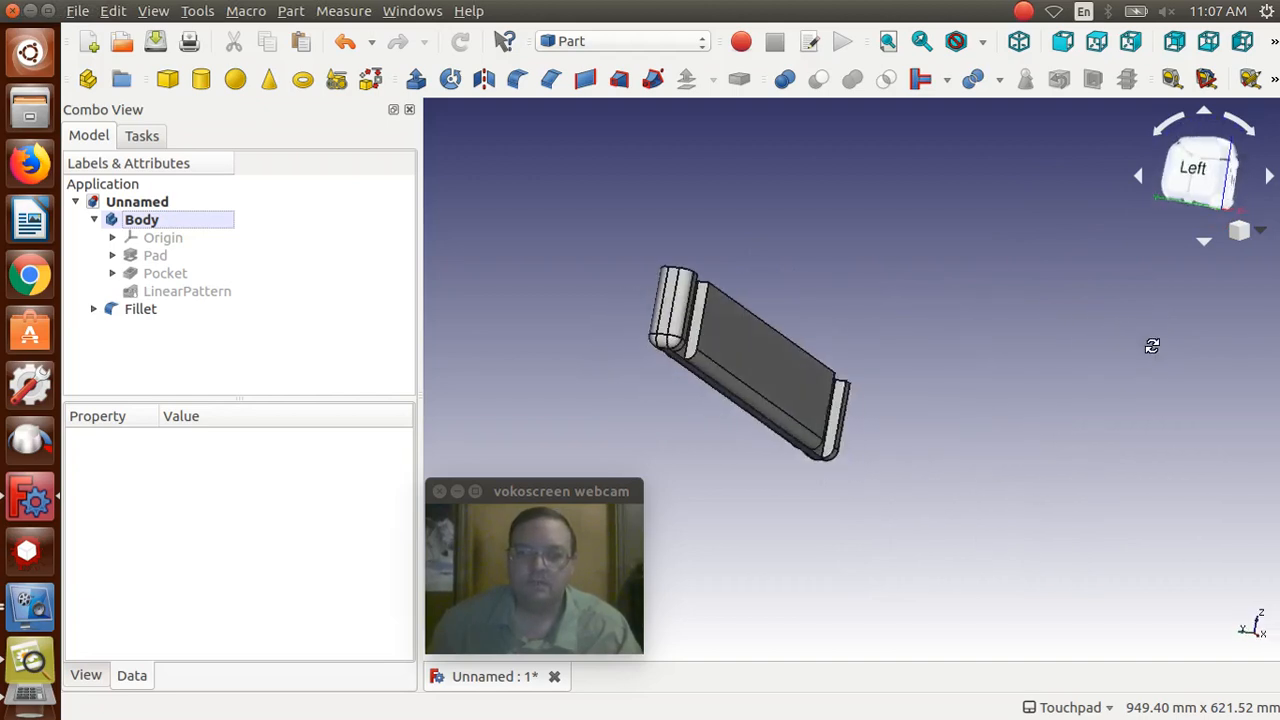
{"action": "left_click_drag", "start_coordinate": [630, 282], "coordinate": [811, 329], "text": "alt"}
{"action": "left_click_drag", "start_coordinate": [922, 298], "coordinate": [614, 306]}
{"action": "left_click_drag", "start_coordinate": [906, 294], "coordinate": [892, 405]}
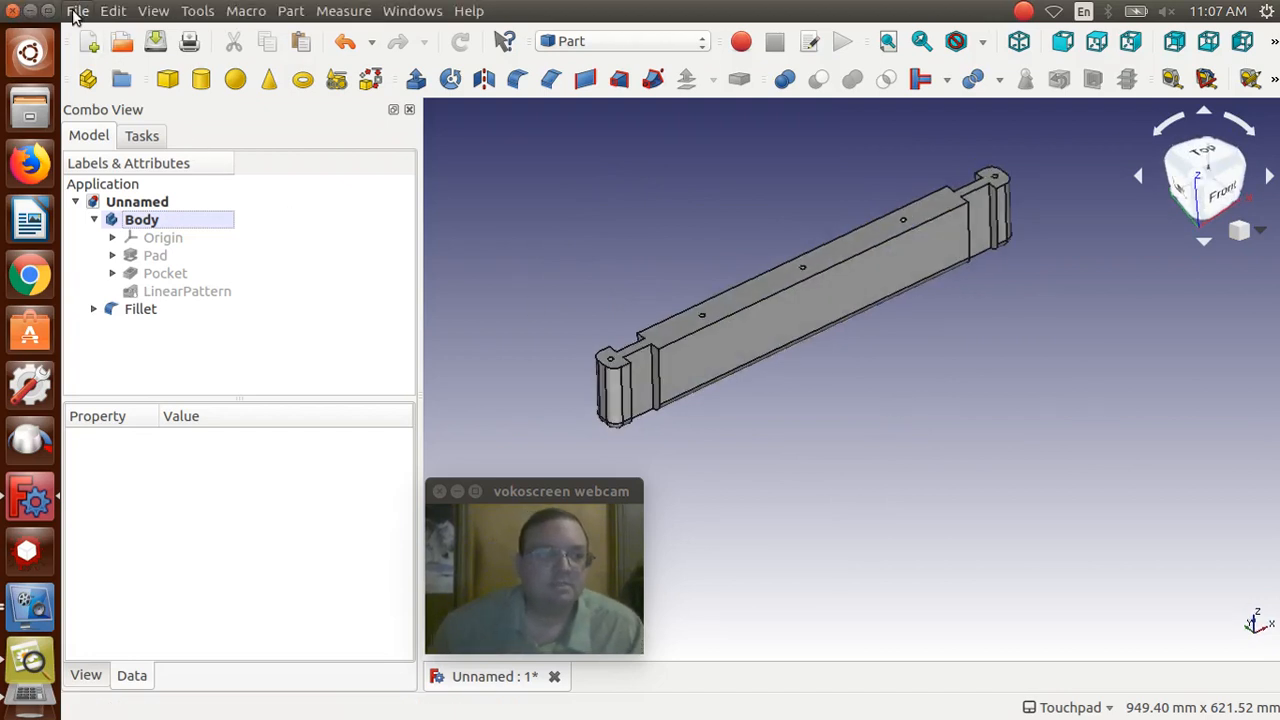
Step: Save the document as "Wood Stool Brace.fcstd" in the FreeCAD Videos folder, basing the name on the existing Wood Stool Top file
{"action": "left_click", "coordinate": [76, 12]}
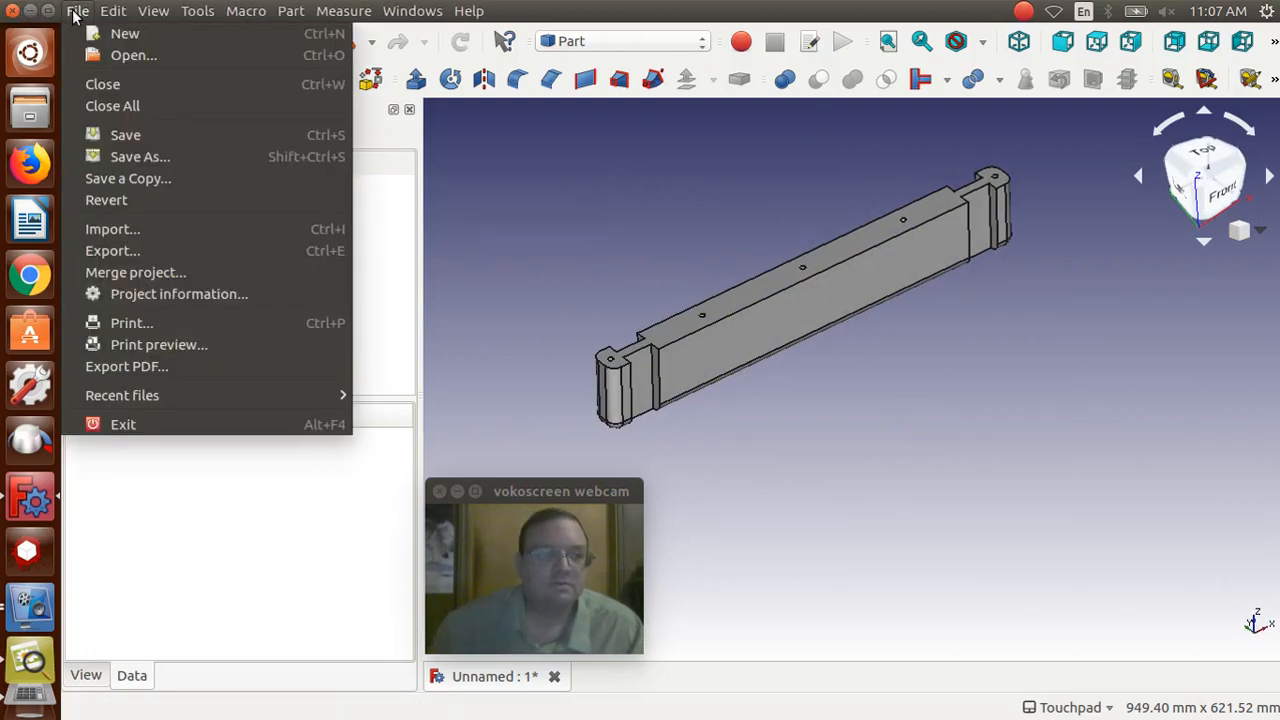
{"action": "left_click", "coordinate": [125, 135]}
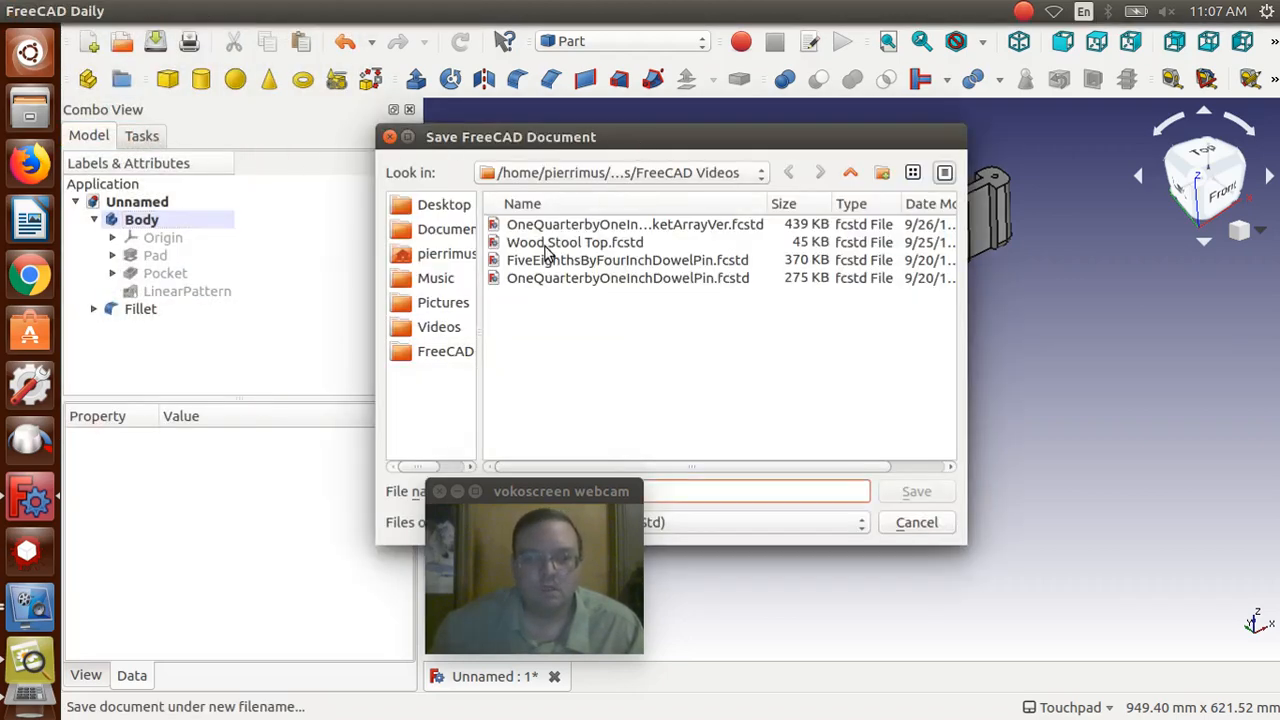
{"action": "left_click", "coordinate": [547, 250]}
{"action": "left_click_drag", "start_coordinate": [621, 144], "coordinate": [785, 120]}
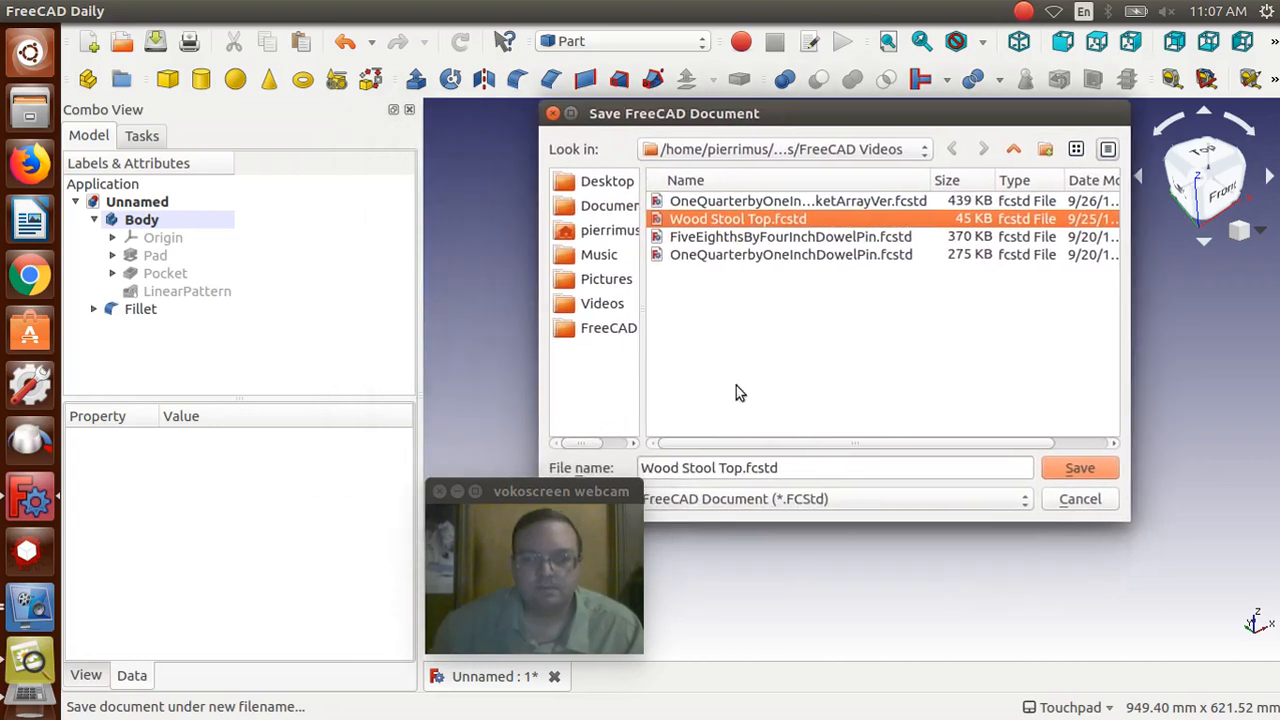
{"action": "left_click", "coordinate": [738, 468]}
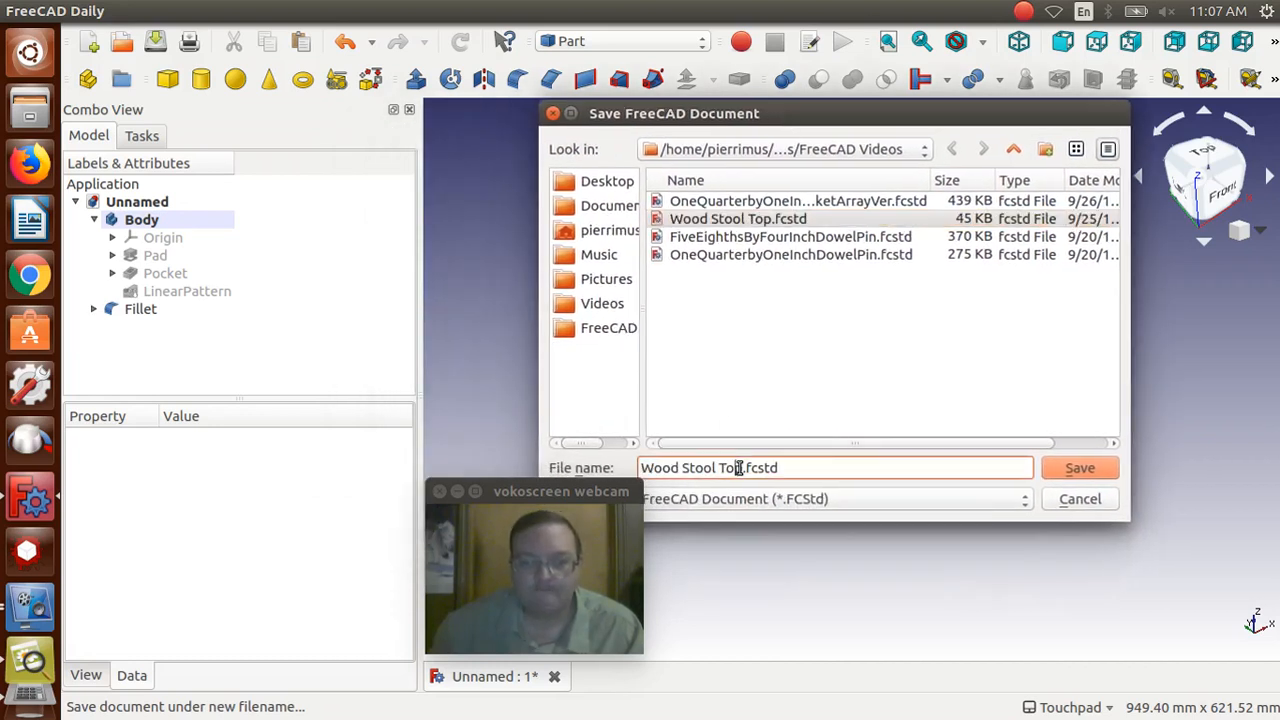
{"action": "left_click_drag", "start_coordinate": [746, 468], "coordinate": [720, 468]}
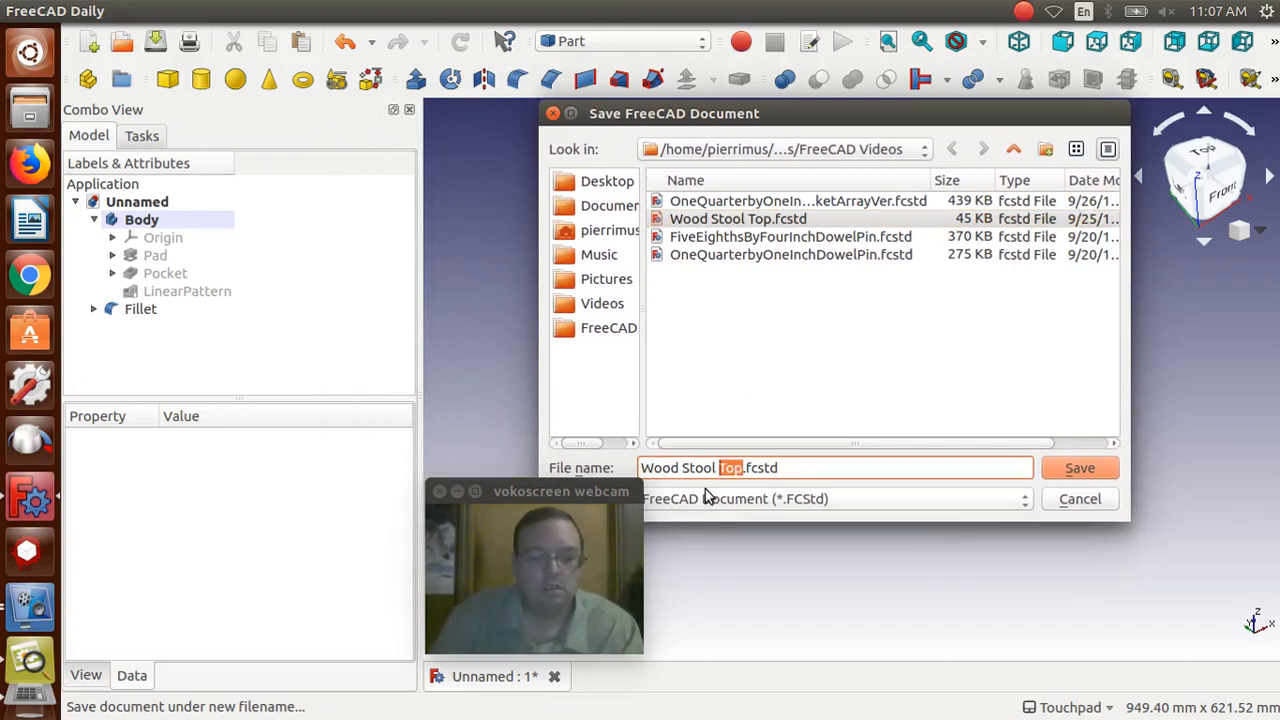
{"action": "type", "text": "Brace"}
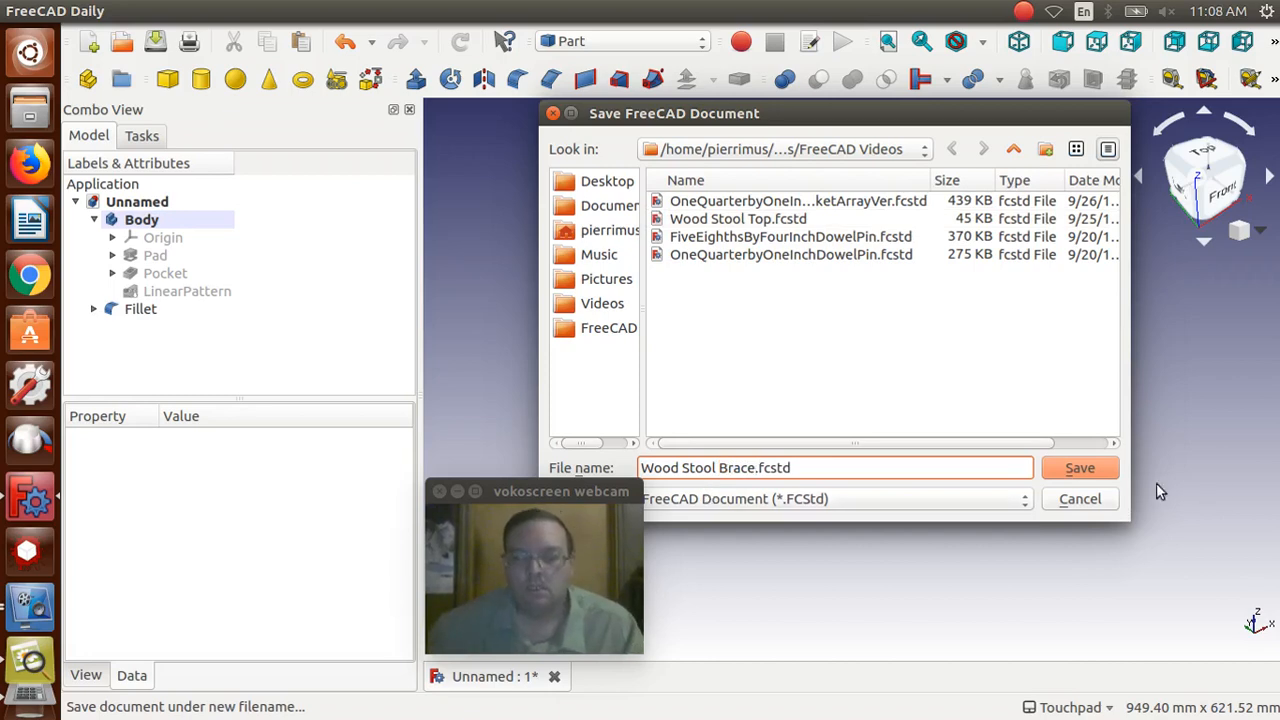
{"action": "left_click", "coordinate": [1101, 469]}
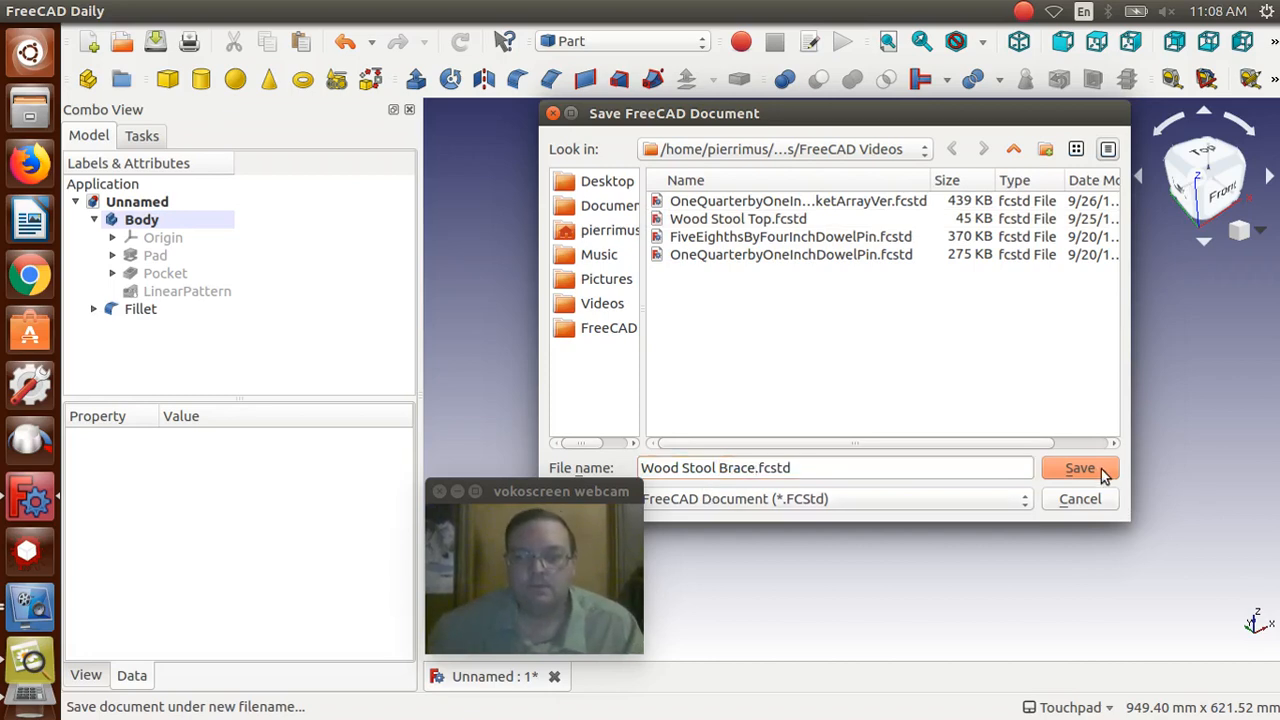